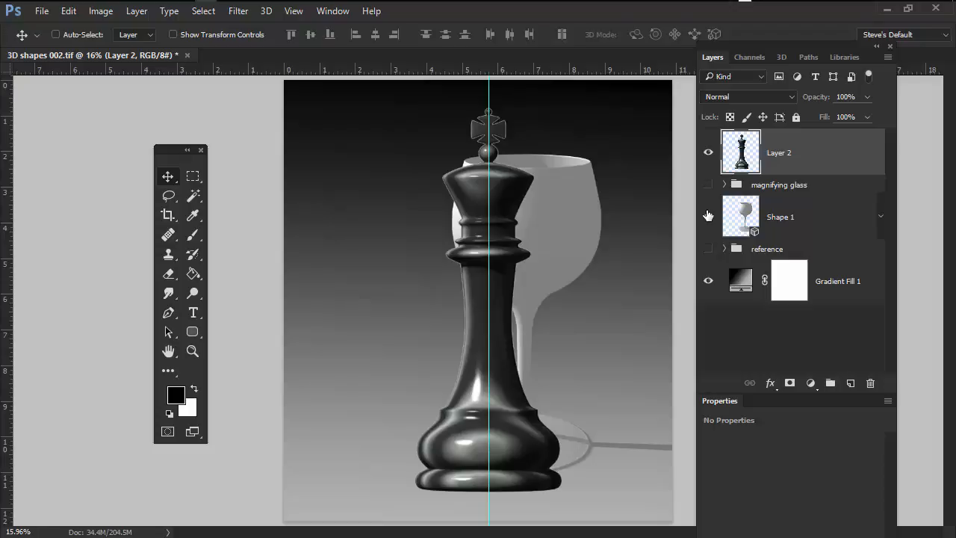
Put the Shape 1 layer into a group named "glass", and hide and collapse that group.
click(795, 219)
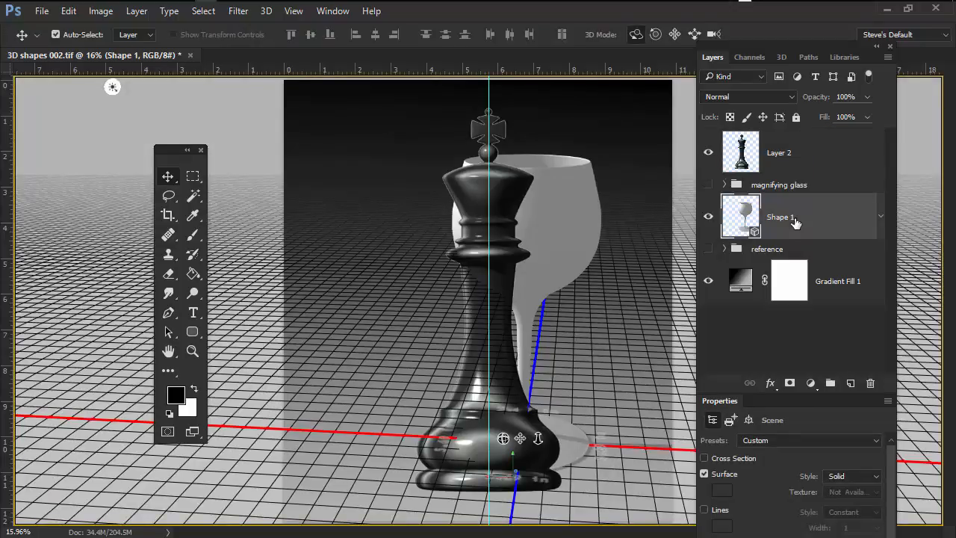
key(ctrl+g)
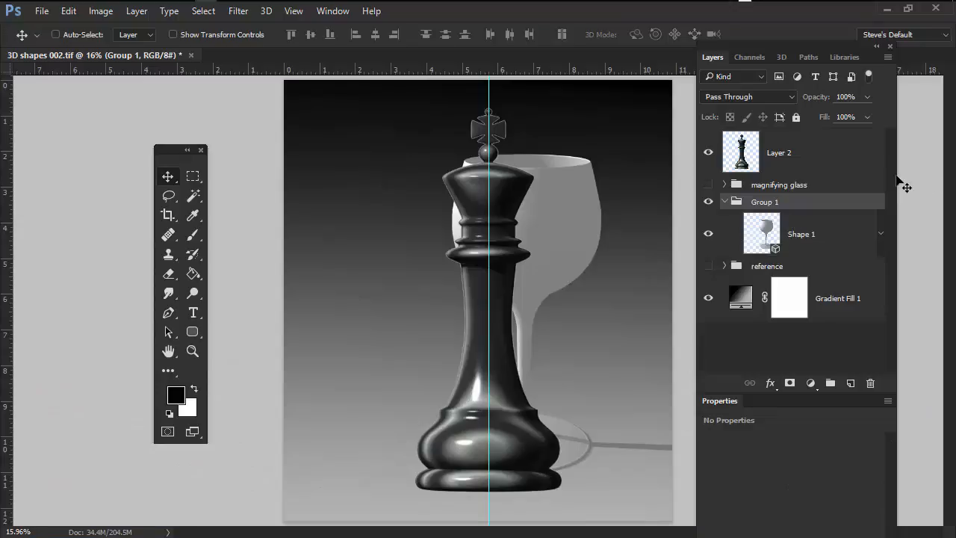
double_click(766, 201)
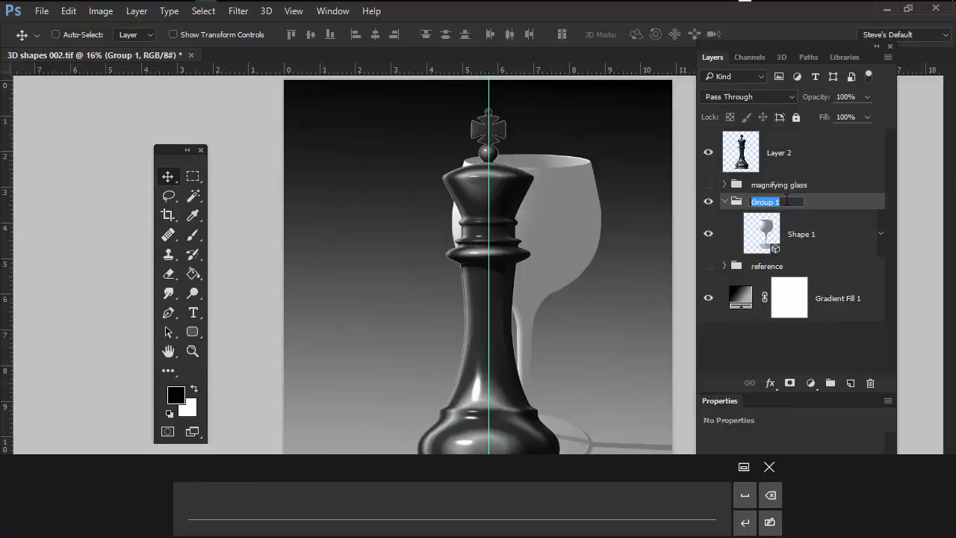
text(glass)
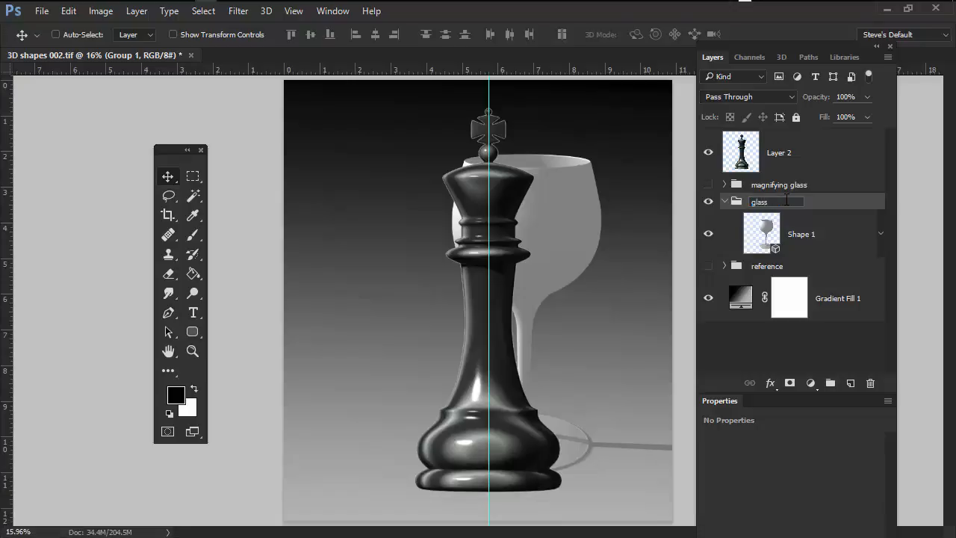
key(Return)
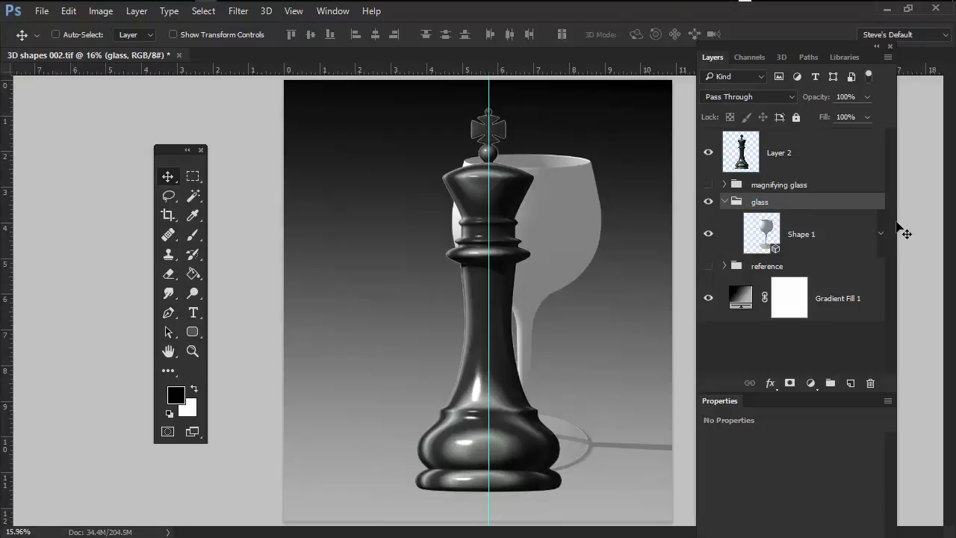
click(708, 202)
click(725, 201)
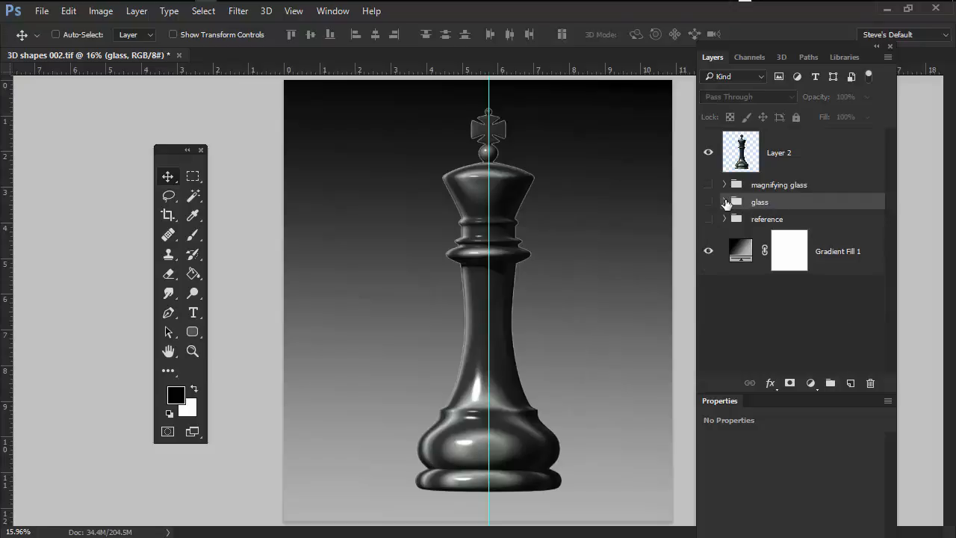
Cut the cross and ball off the top of the chess king on Layer 2 using a rectangular selection.
click(759, 153)
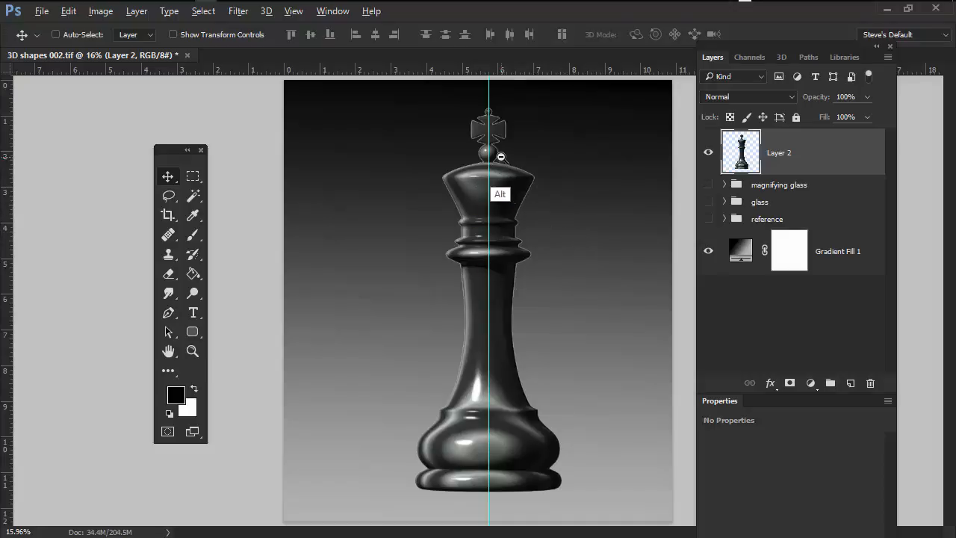
alt+scroll(497, 151, up, 5)
alt+scroll(543, 182, down, 2)
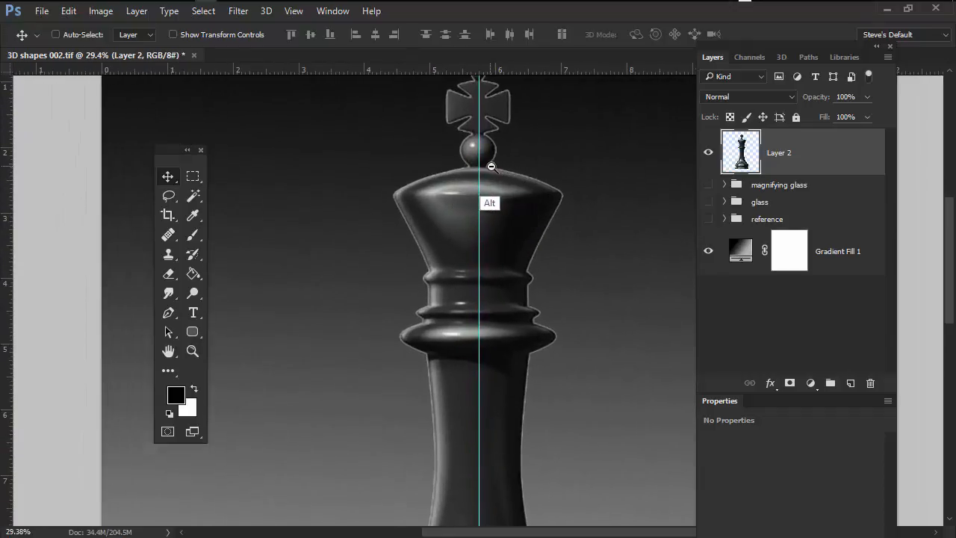
alt+click(555, 207)
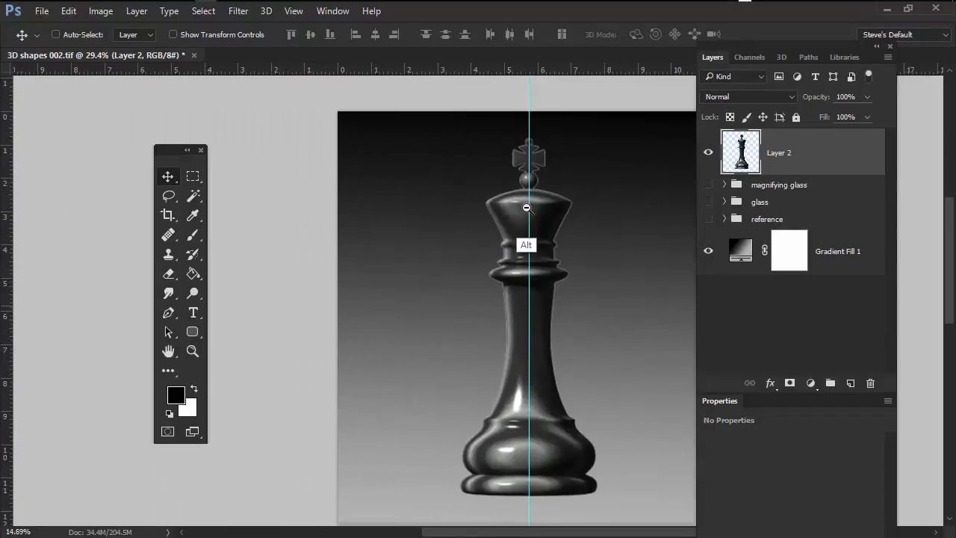
key(m)
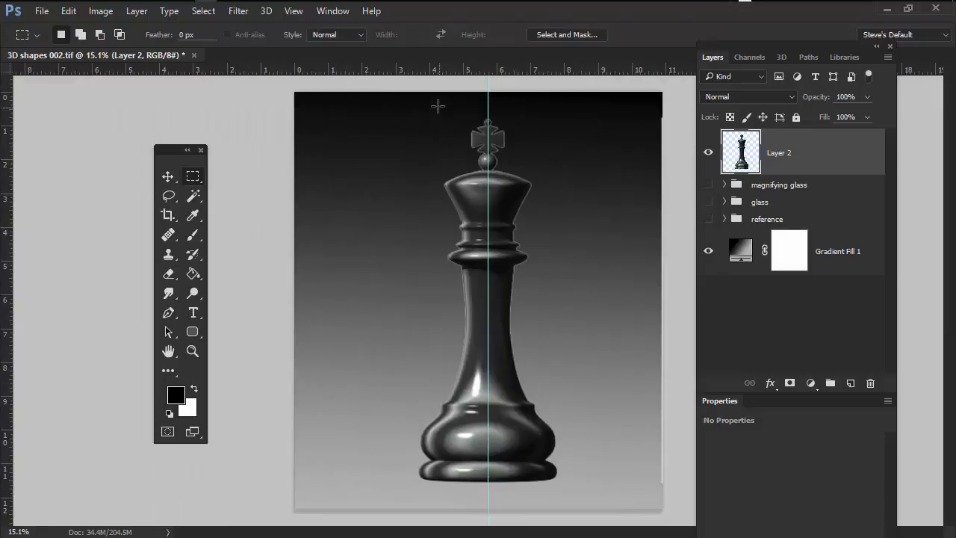
drag(434, 91, 562, 171)
key(Delete)
key(ctrl+d)
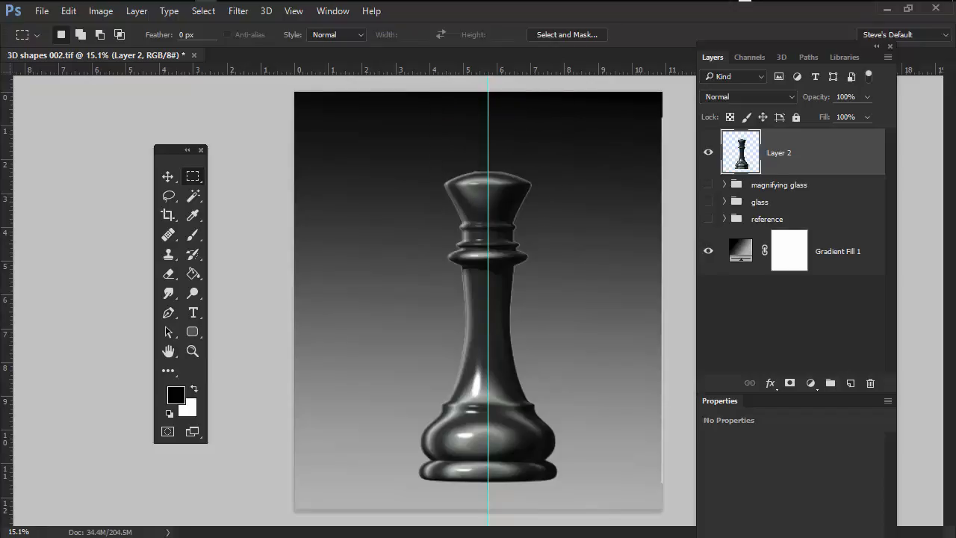
Paste the cut cross and ball as a new layer and move it to the upper-left corner of the canvas.
key(ctrl+v)
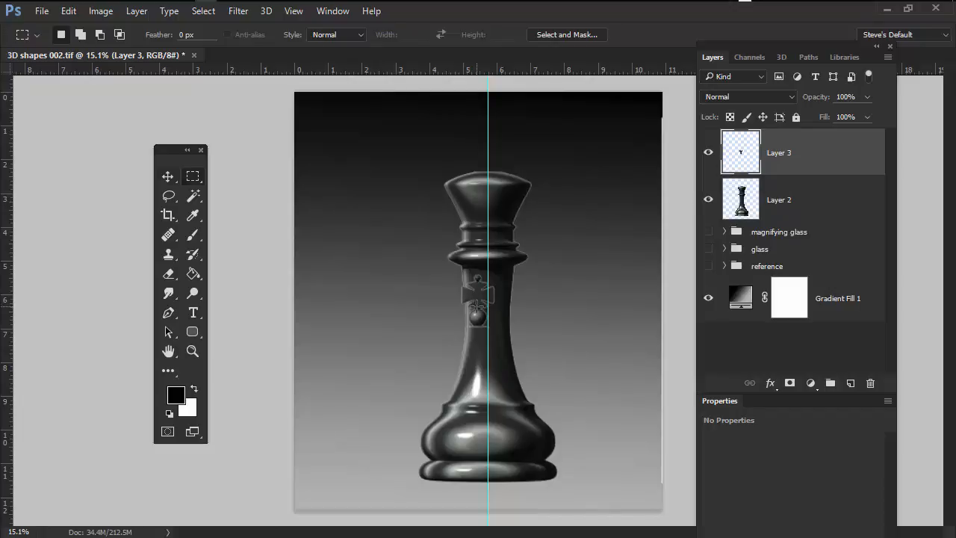
key(v)
drag(475, 306, 344, 148)
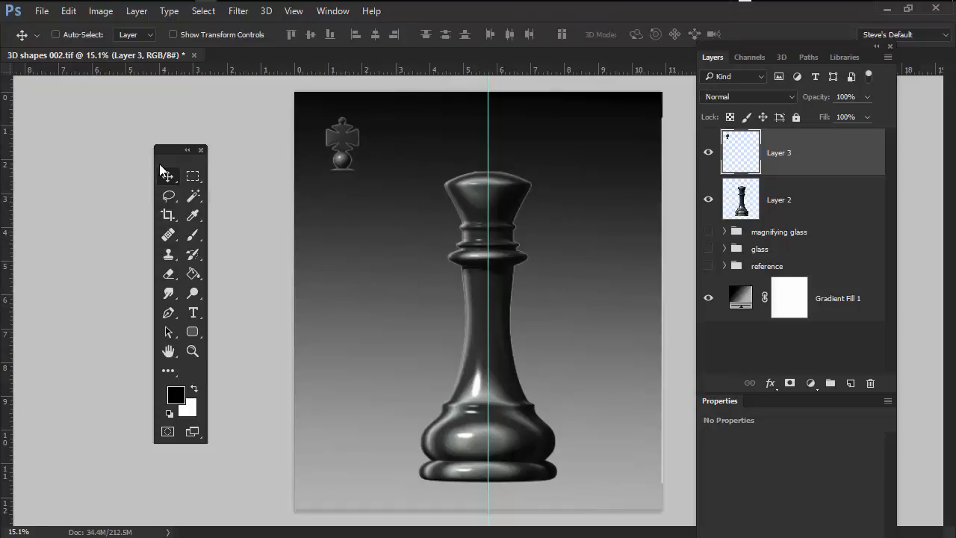
Select the left half of the chess piece up to the vertical guide and copy it from Layer 2 to a new layer.
click(192, 177)
drag(413, 132, 487, 532)
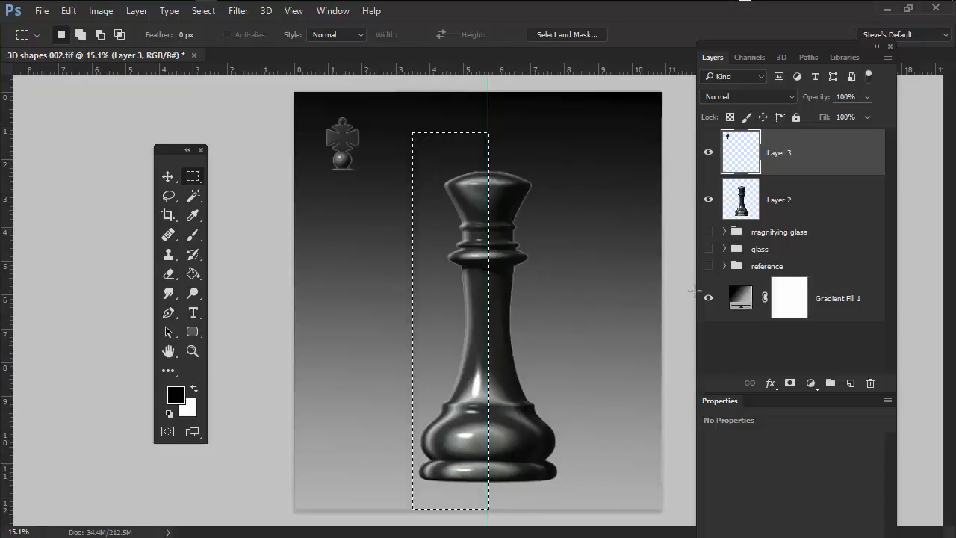
key(alt+bracketleft)
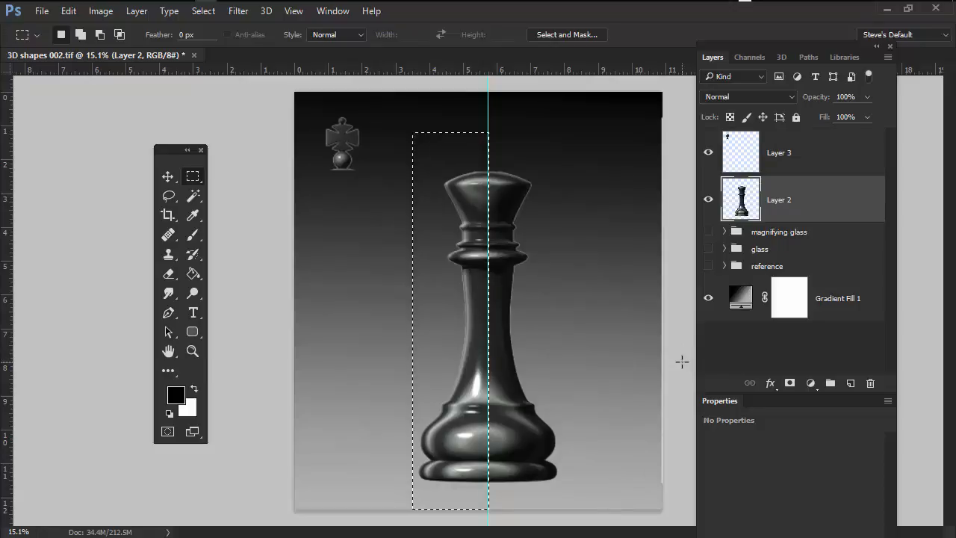
key(ctrl+j)
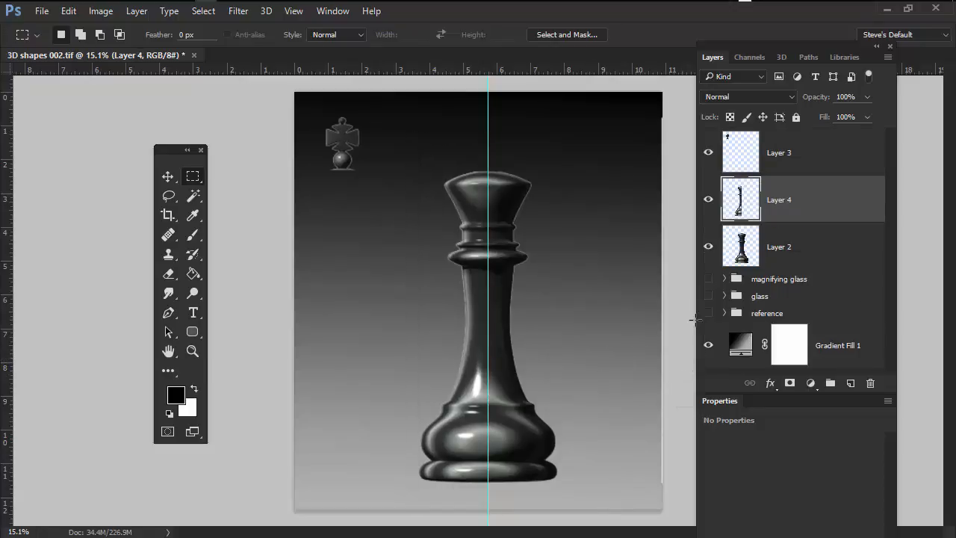
Group Layer 3, Layer 4 and Layer 2 together and name the group "chess piece".
shift+click(825, 150)
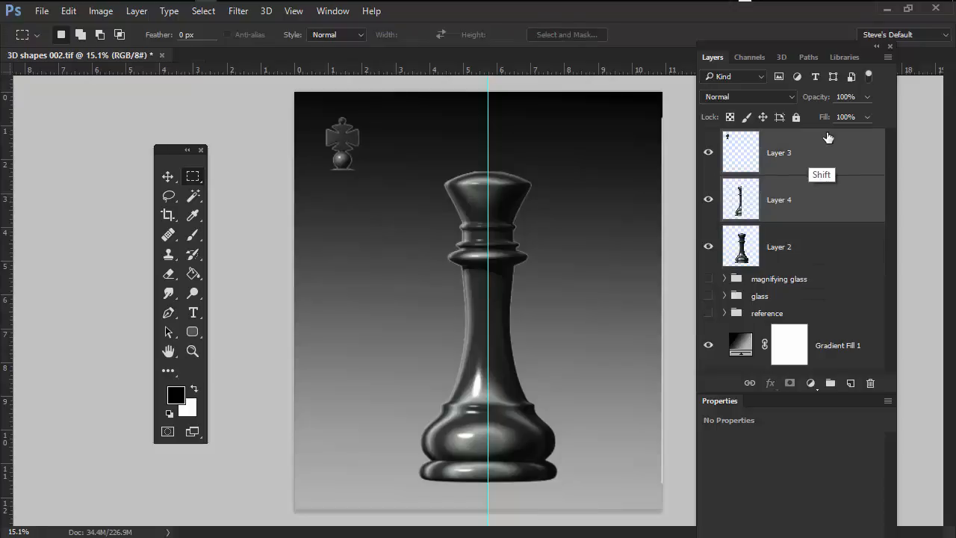
shift+click(808, 247)
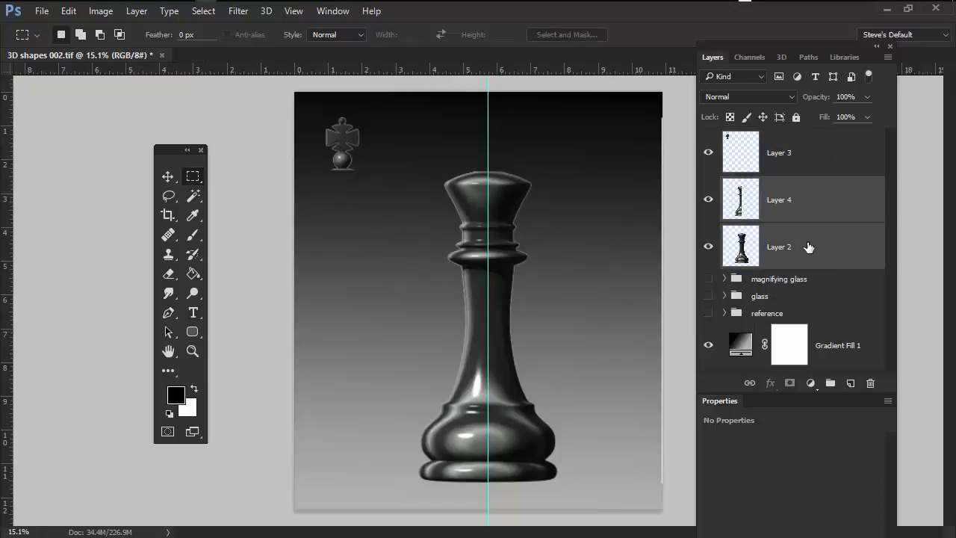
ctrl+click(826, 154)
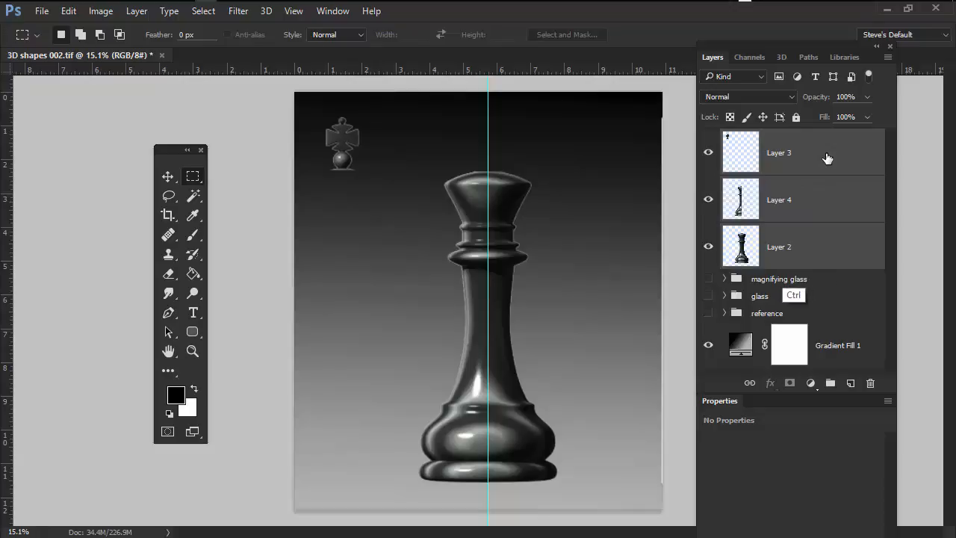
key(ctrl+g)
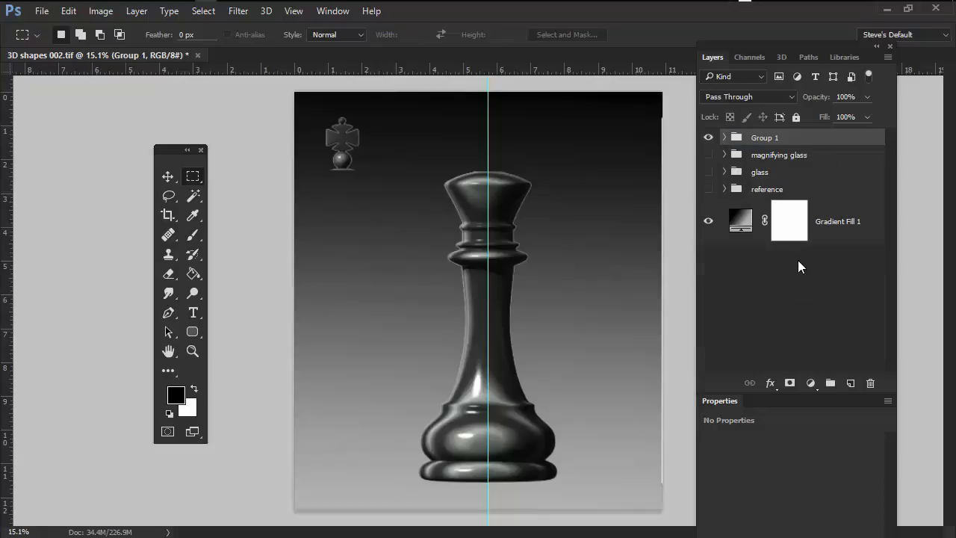
double_click(760, 139)
text(chess piece)
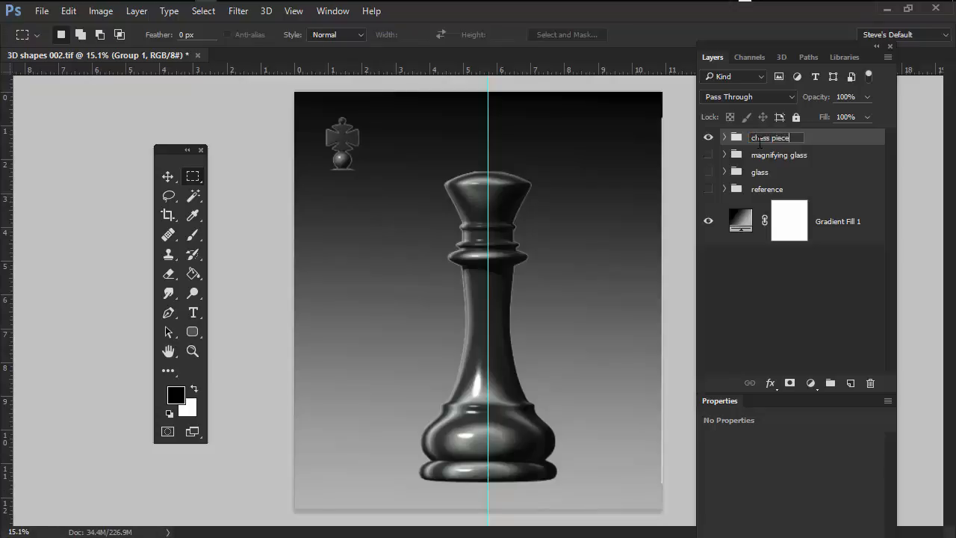
key(Return)
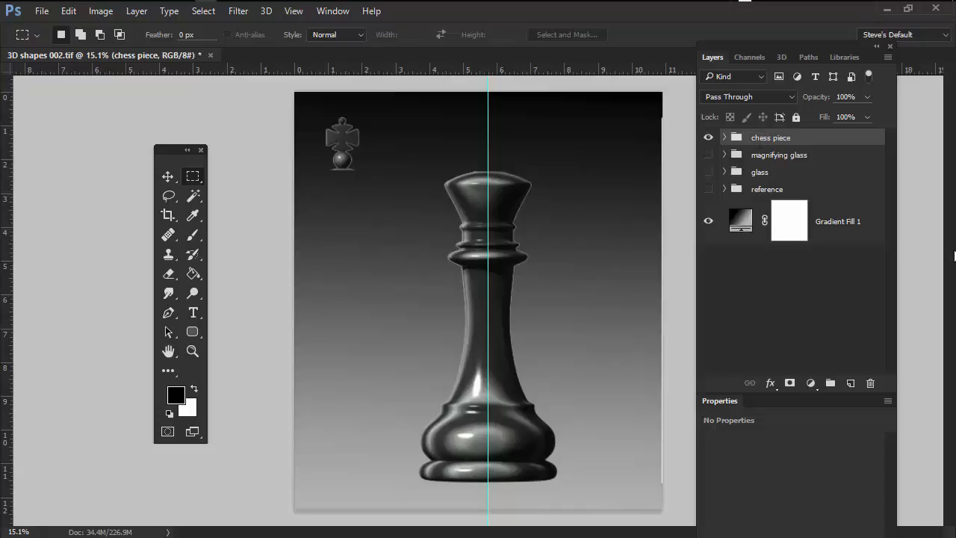
Hide Layer 2 in the chess piece group and create a 3D Extrusion from the half-piece Layer 4.
click(724, 138)
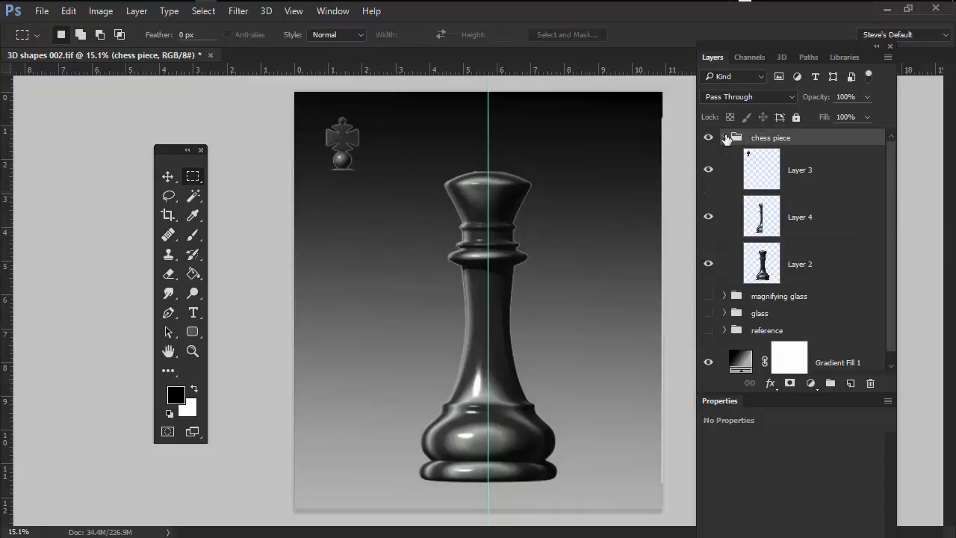
click(769, 214)
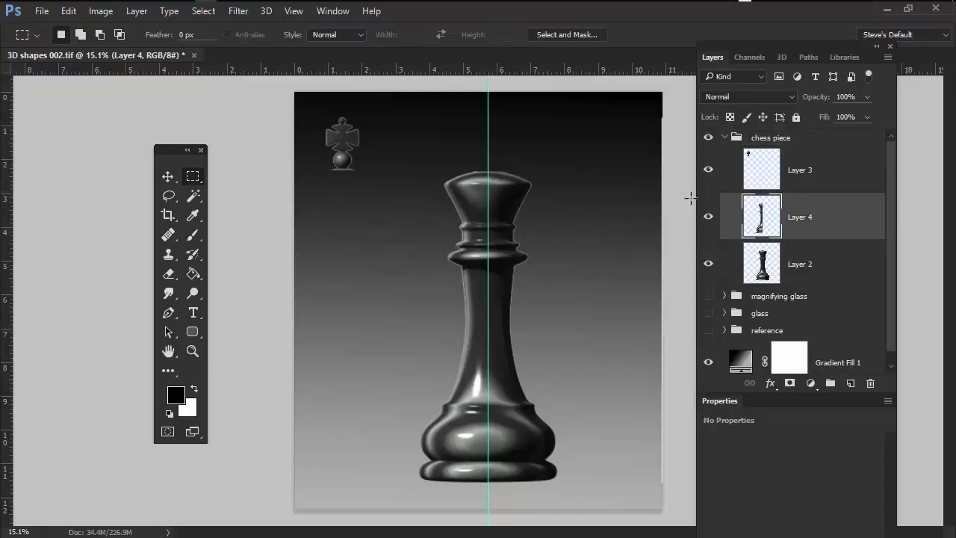
click(708, 263)
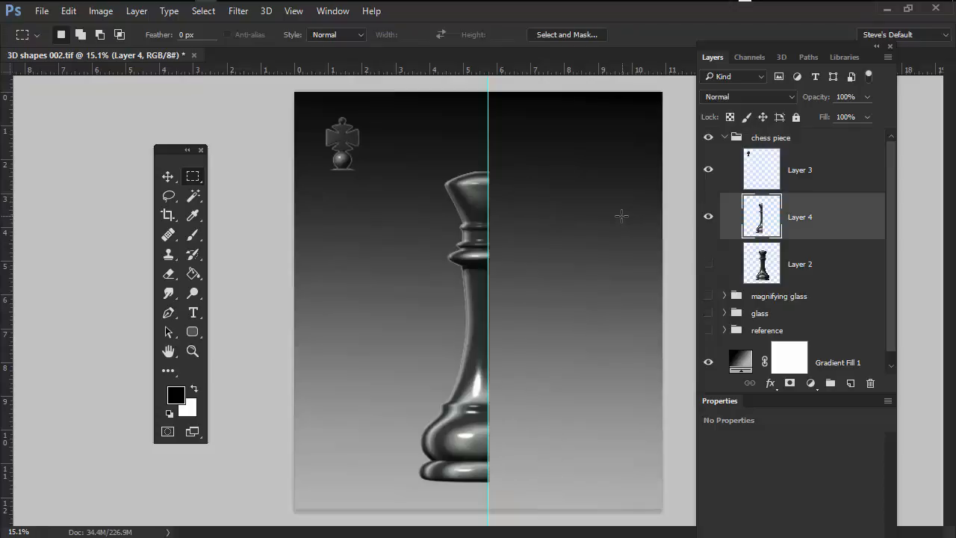
click(782, 56)
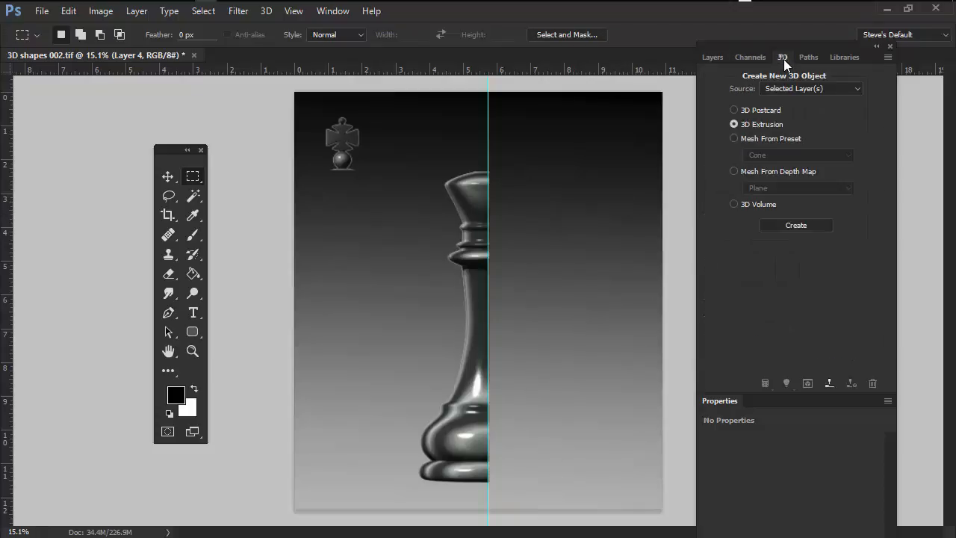
click(793, 228)
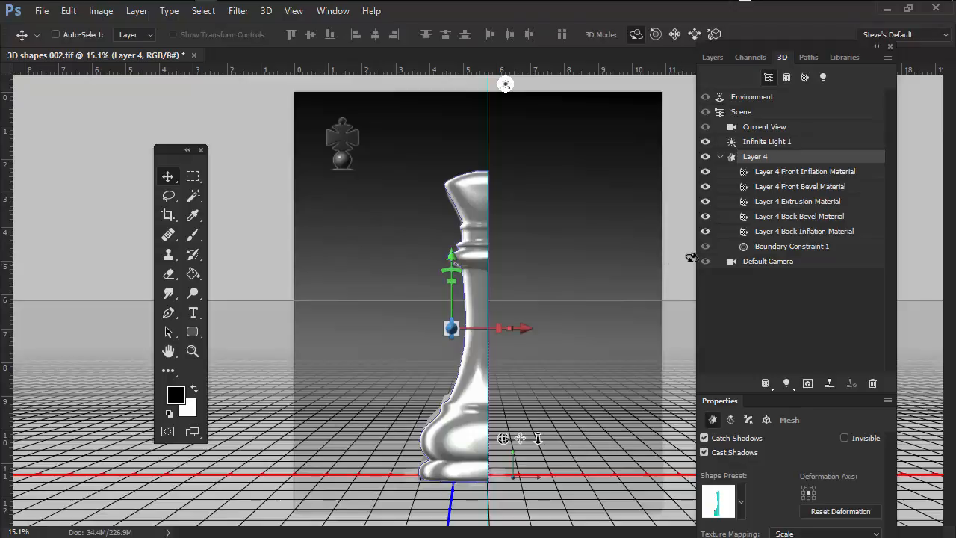
Rename the extruded Layer 4 mesh in the 3D scene as "3D king".
double_click(759, 158)
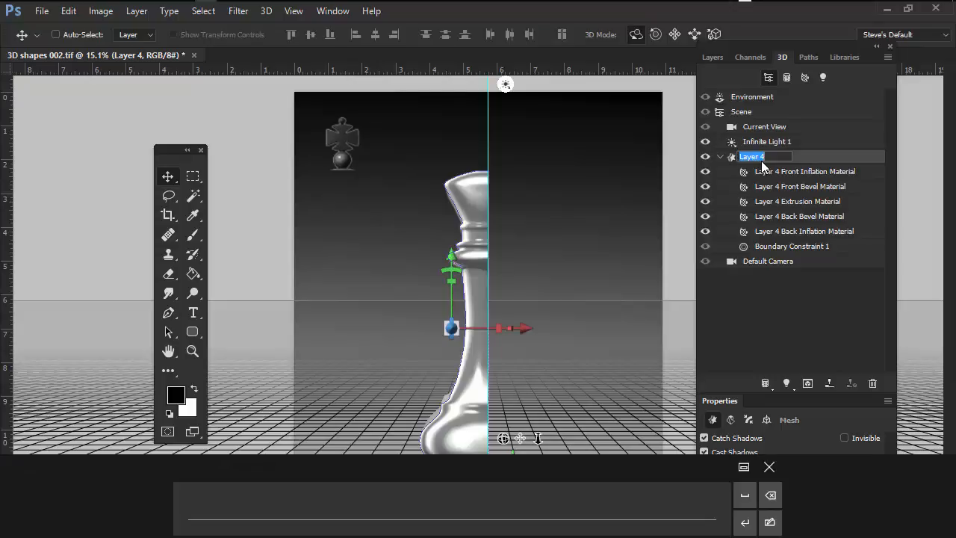
text(king)
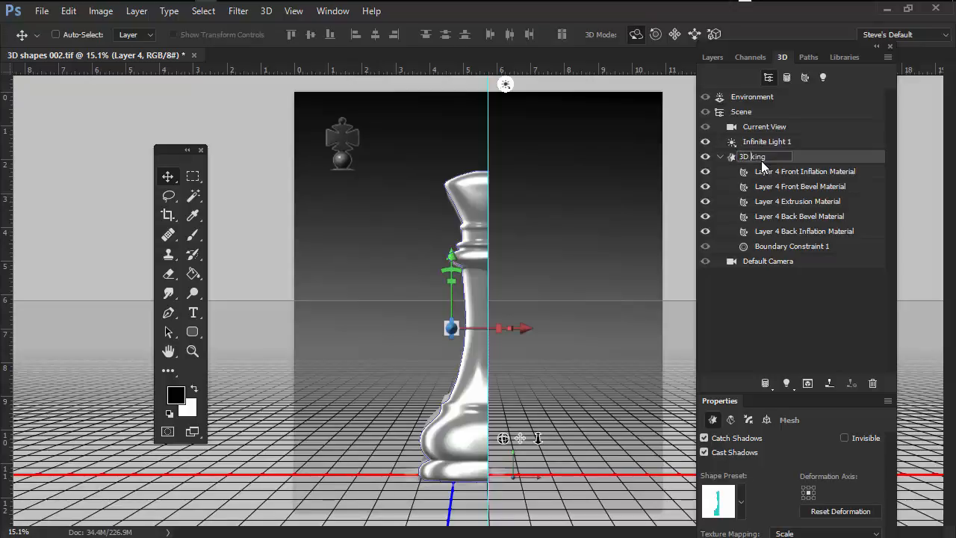
key(Escape)
Revolve the 3D king mesh into a full round chess piece by applying the closed cylinder shape preset.
click(576, 433)
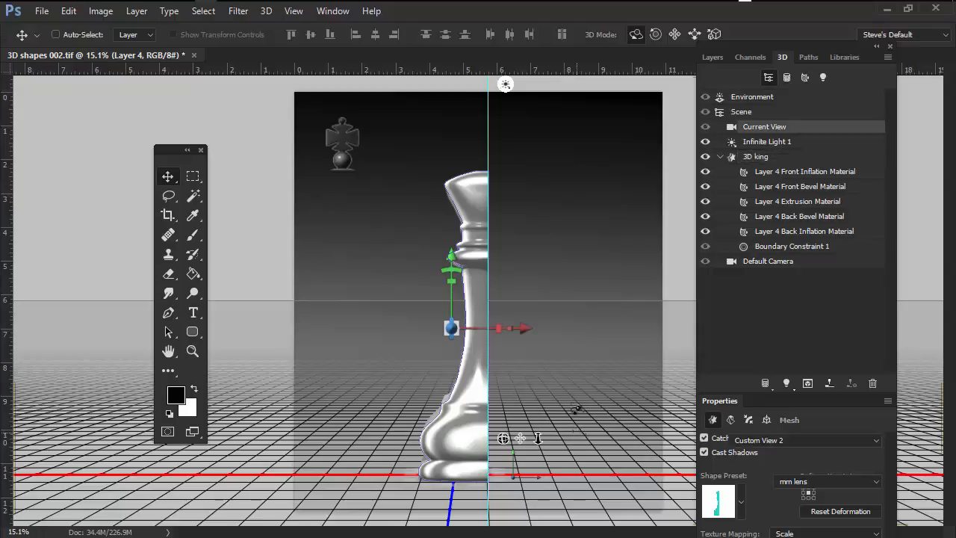
mouse_move(576, 410)
mouse_down()
mouse_move(587, 378)
mouse_move(575, 413)
mouse_move(584, 410)
mouse_up()
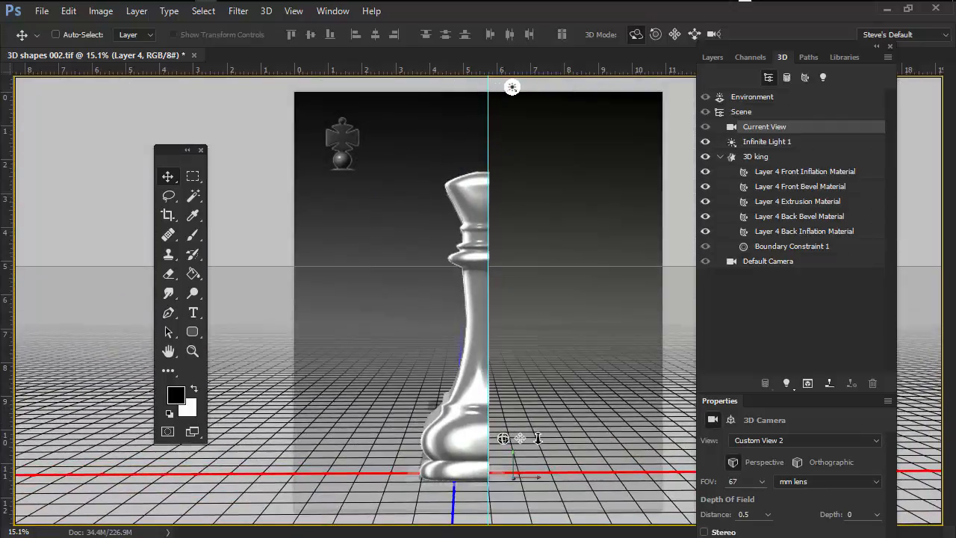
drag(883, 371, 884, 248)
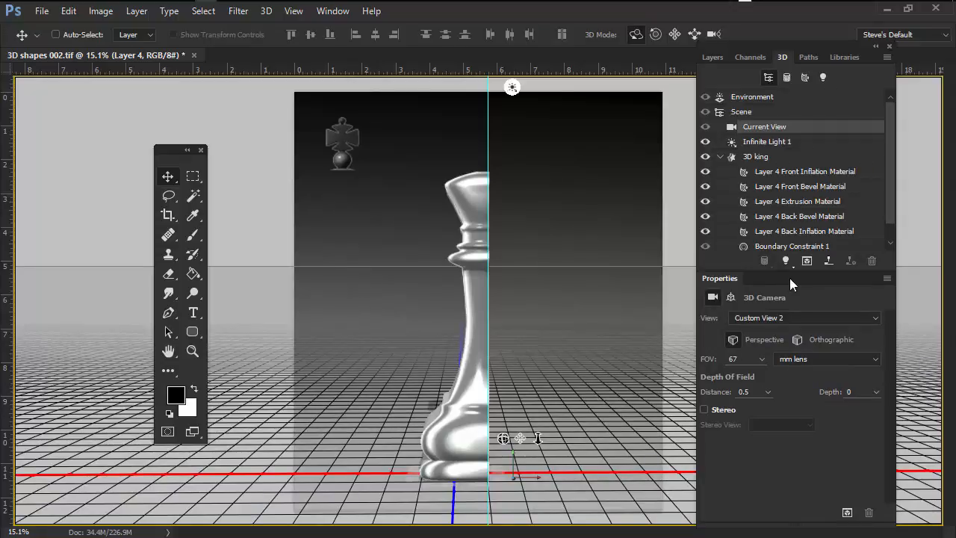
click(753, 156)
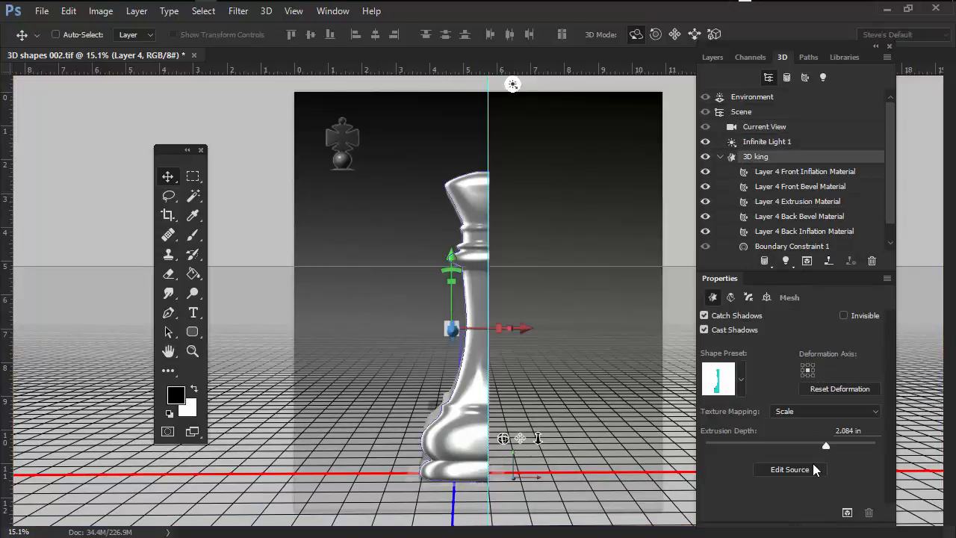
click(739, 379)
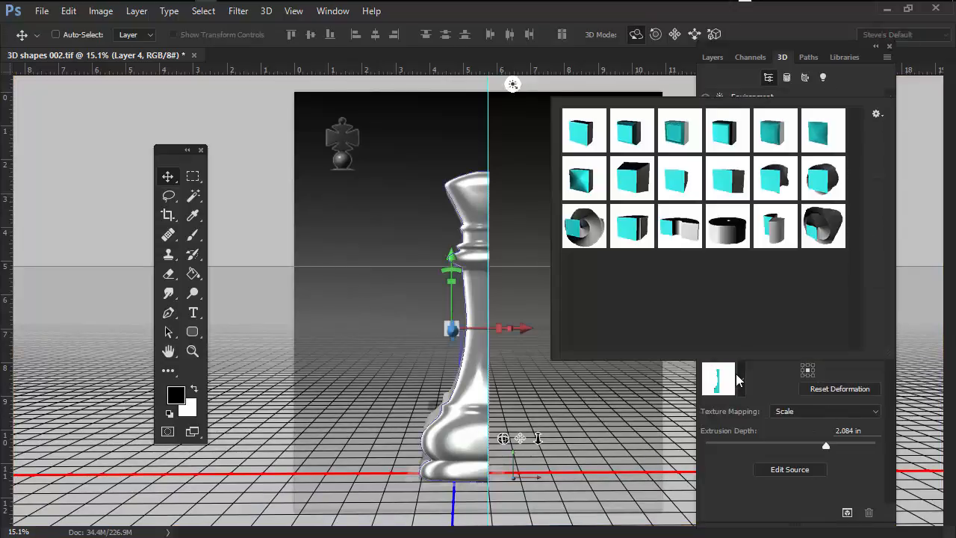
click(726, 233)
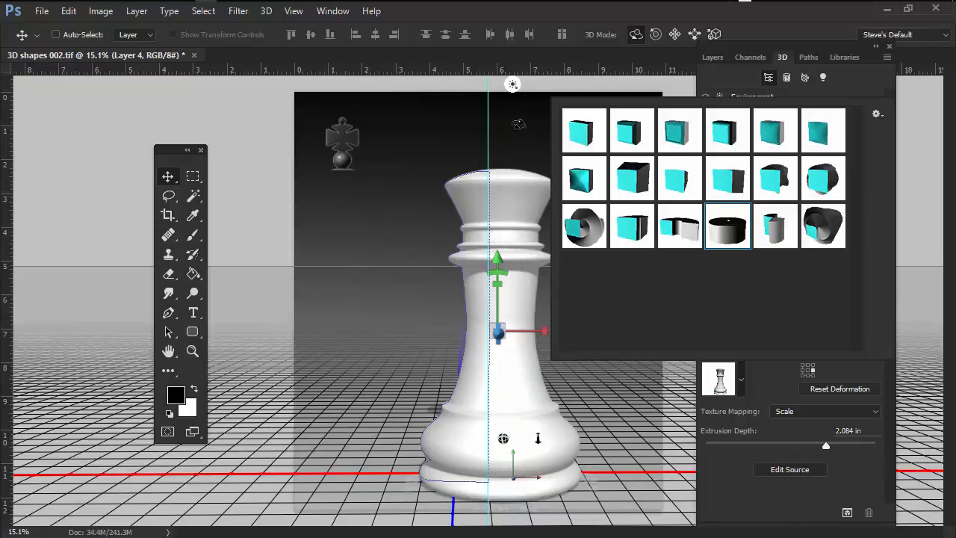
Orbit the camera around the revolved piece and rotate the 3D king mesh until its top faces the viewer.
click(541, 86)
click(629, 443)
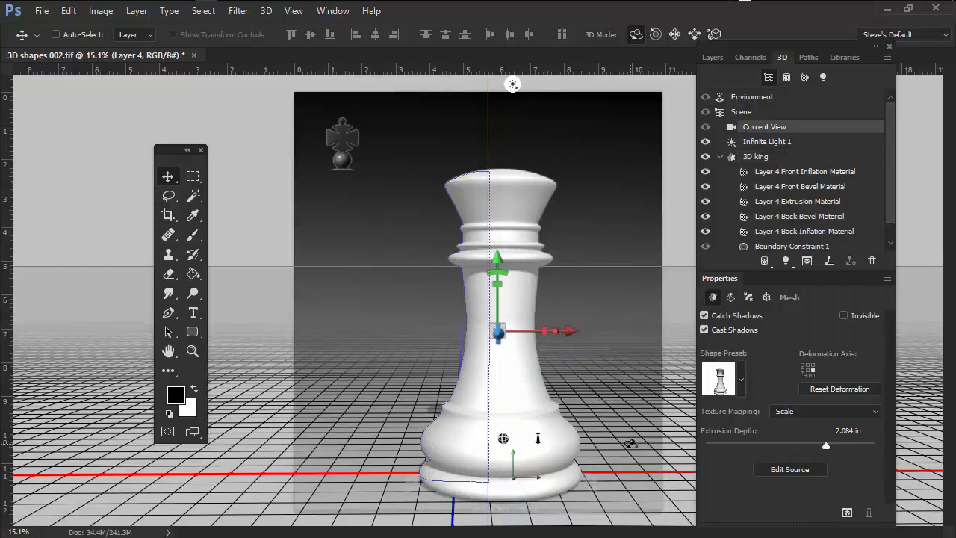
drag(629, 442, 597, 409)
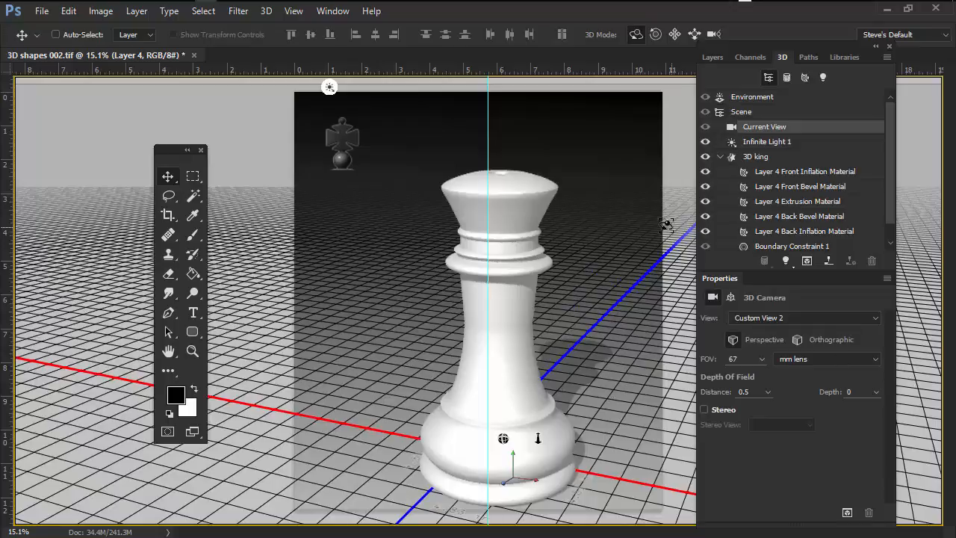
click(763, 158)
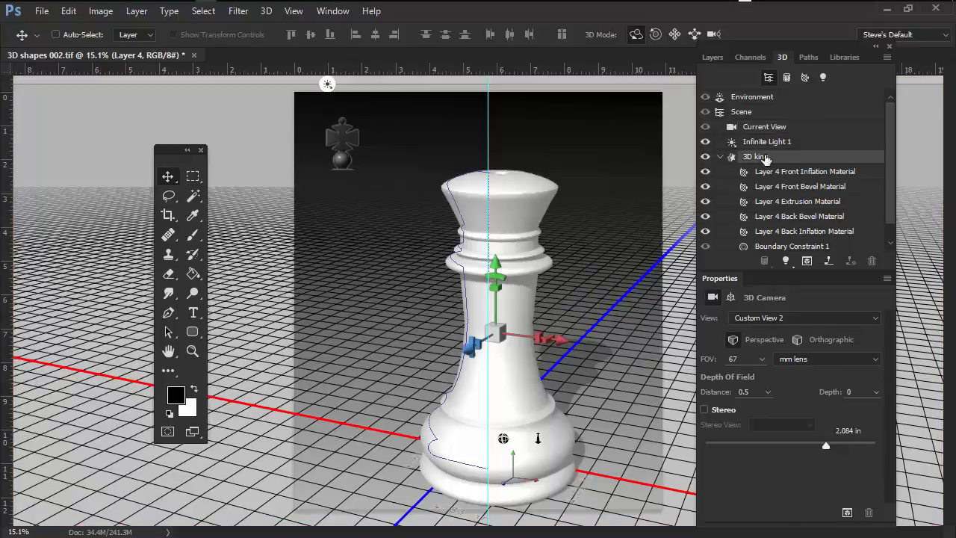
drag(553, 402, 570, 443)
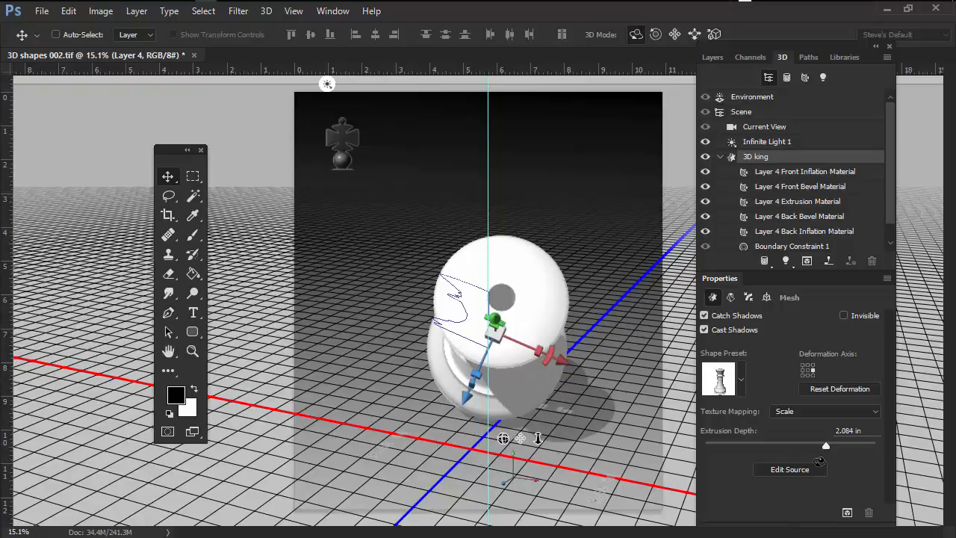
Set the 3D king's extrusion depth to 0 in to close the hole down its center.
drag(825, 445, 790, 446)
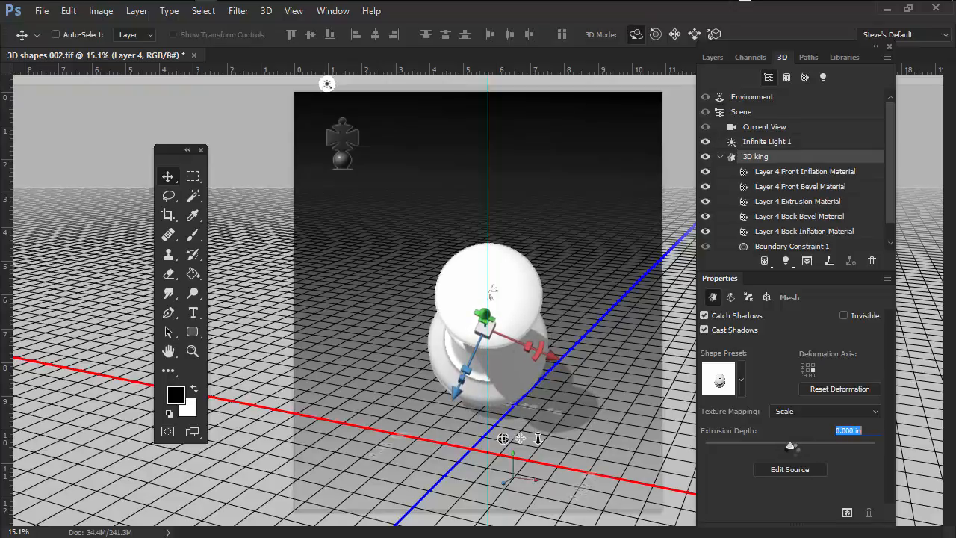
click(582, 433)
click(513, 324)
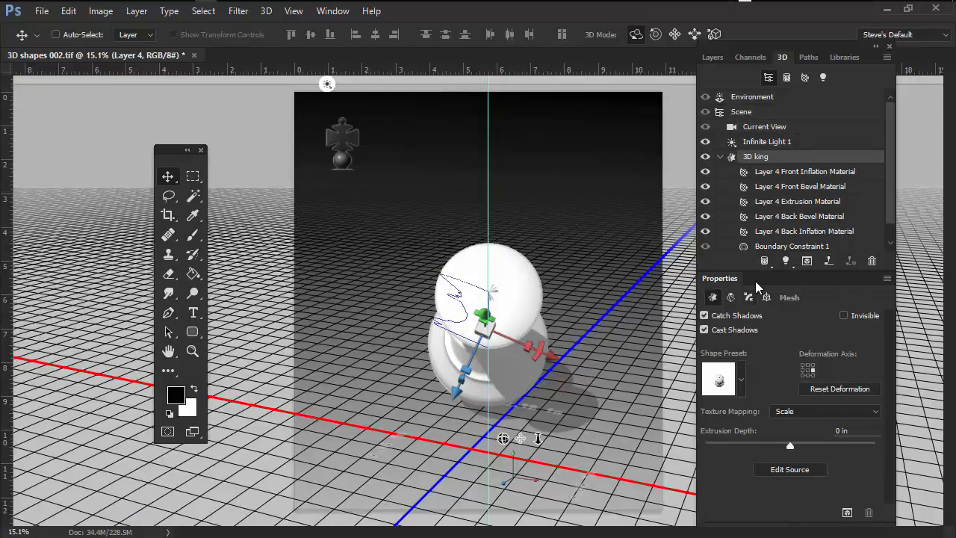
Reset the 3D king's position and rotation coordinates and move the object to the ground plane.
click(766, 297)
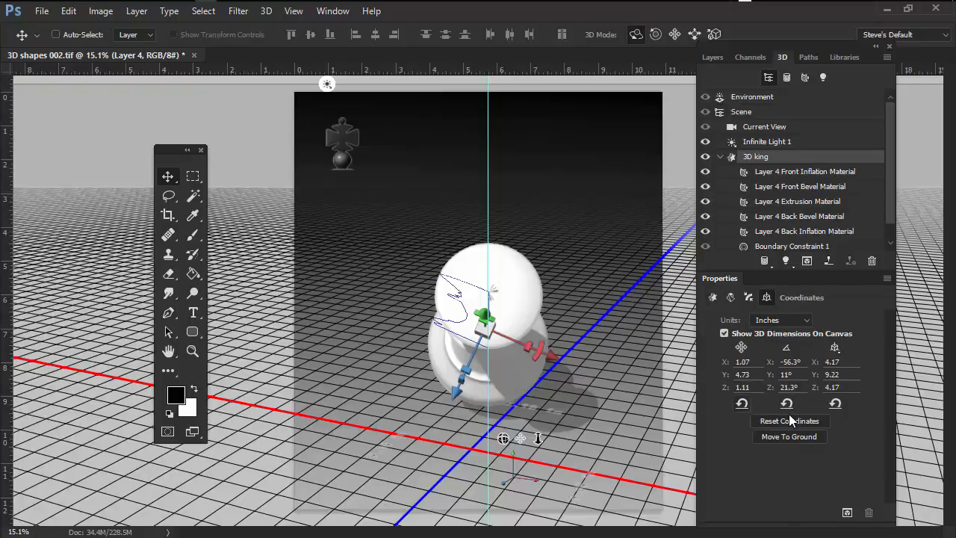
click(742, 403)
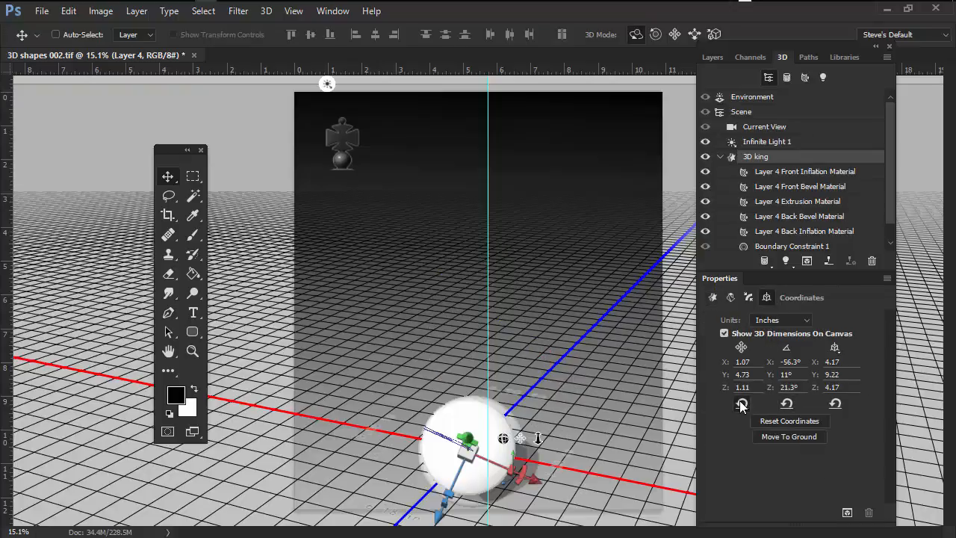
click(787, 403)
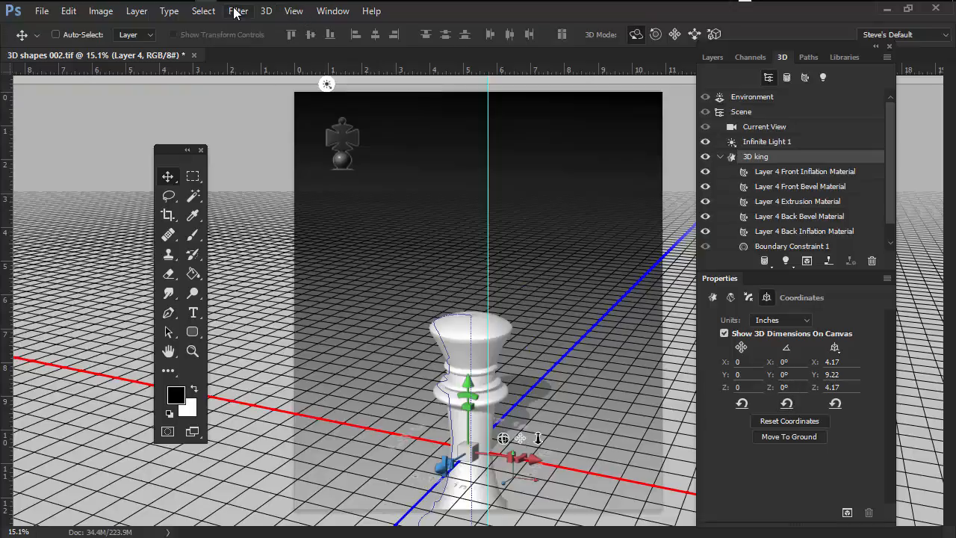
click(237, 12)
click(267, 12)
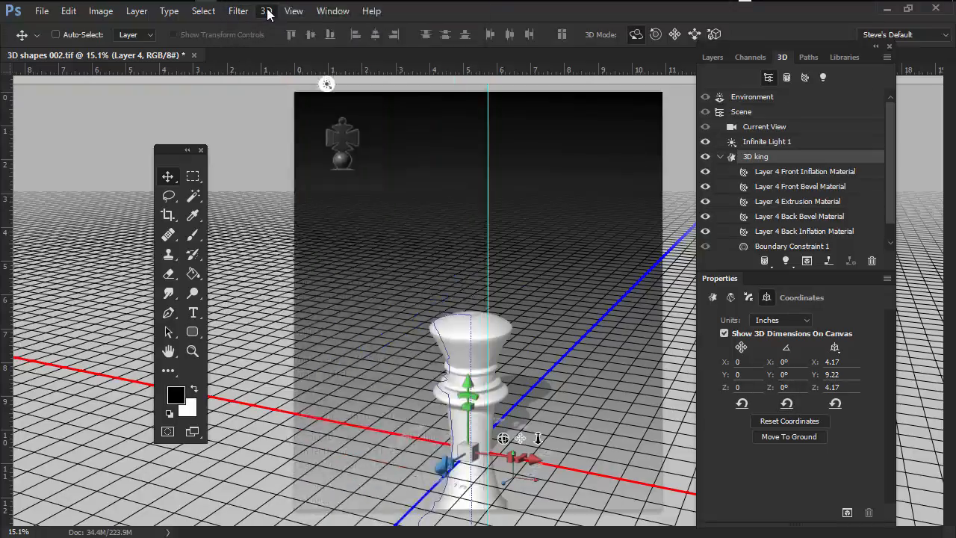
click(267, 13)
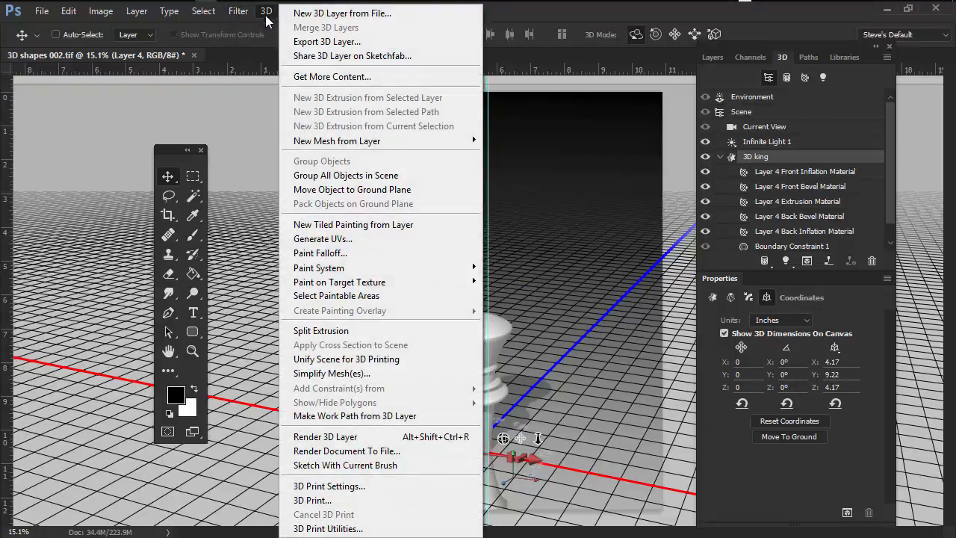
click(337, 191)
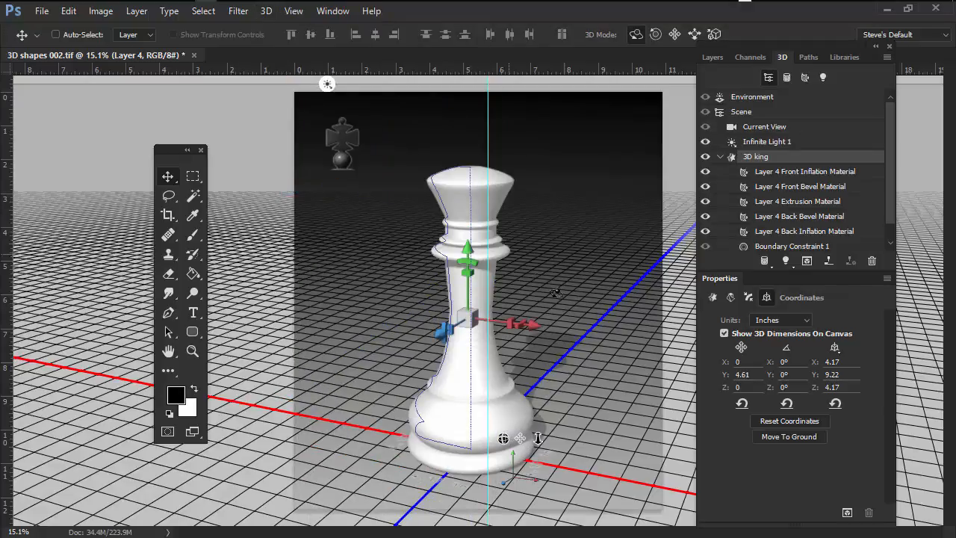
Open the 3D king mesh's source document, Layer 4.psb, for editing.
click(620, 400)
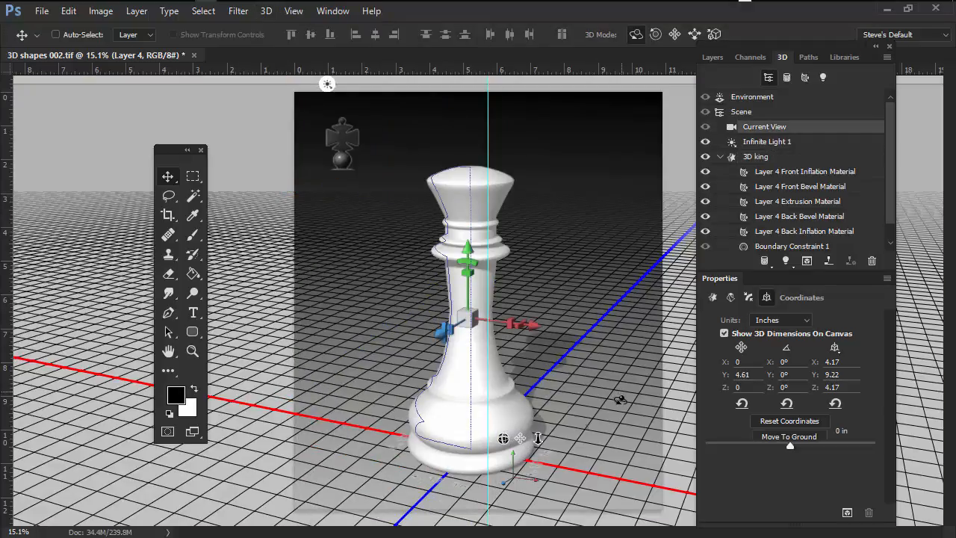
drag(620, 399, 585, 410)
drag(543, 88, 498, 87)
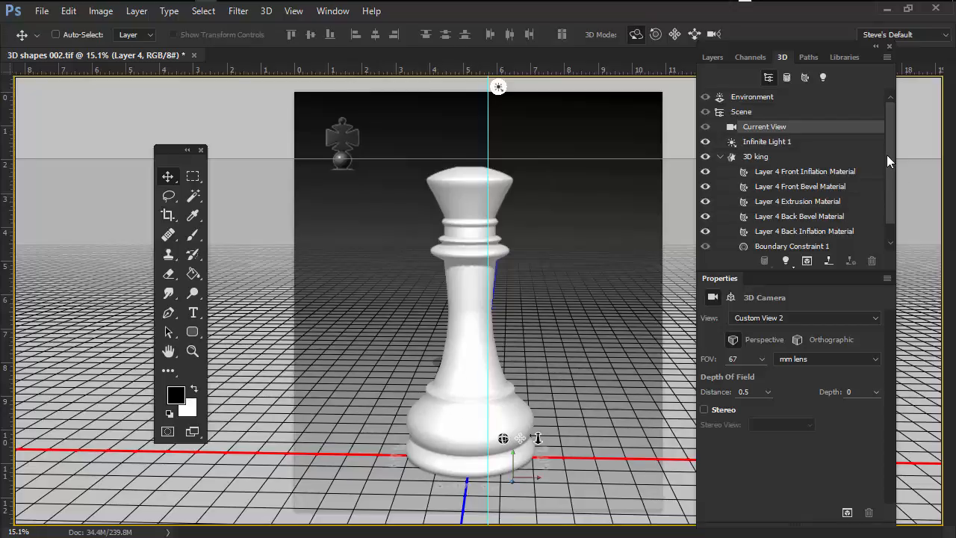
click(761, 157)
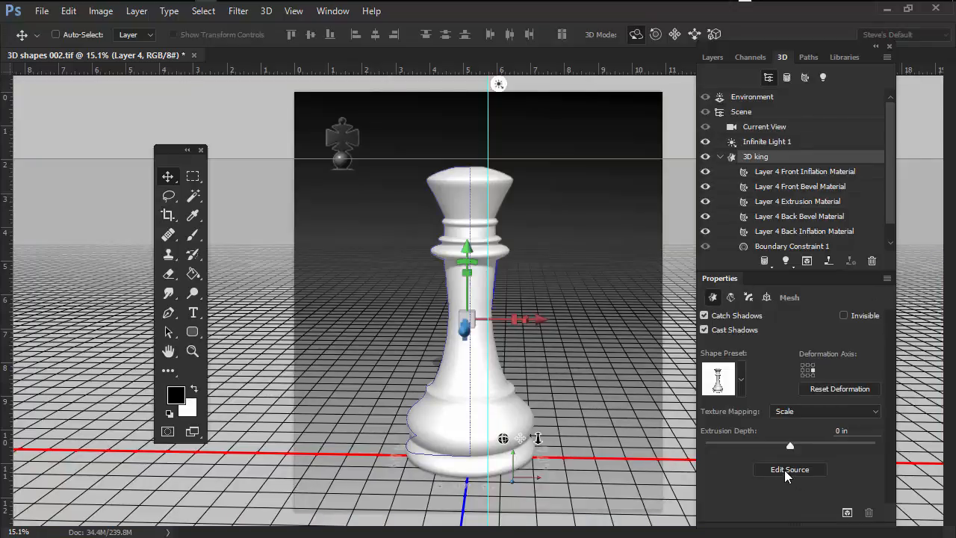
click(787, 470)
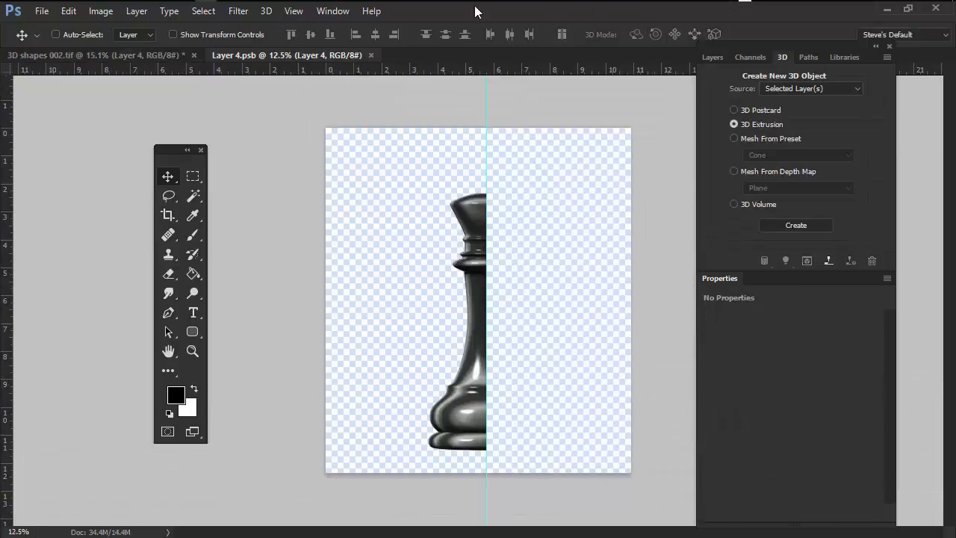
Tile the 3D shapes 002.tif and Layer 4.psb documents vertically, side by side.
click(341, 14)
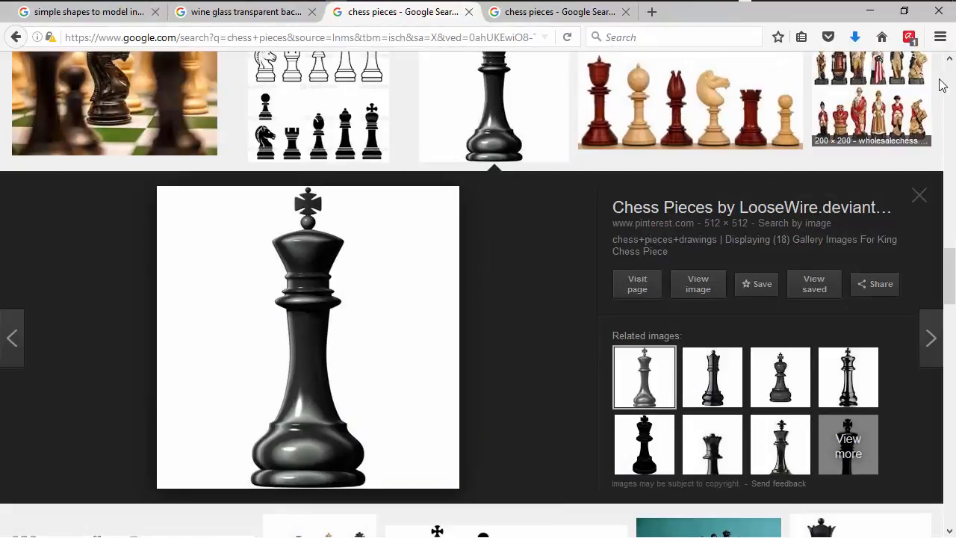
click(869, 12)
click(333, 12)
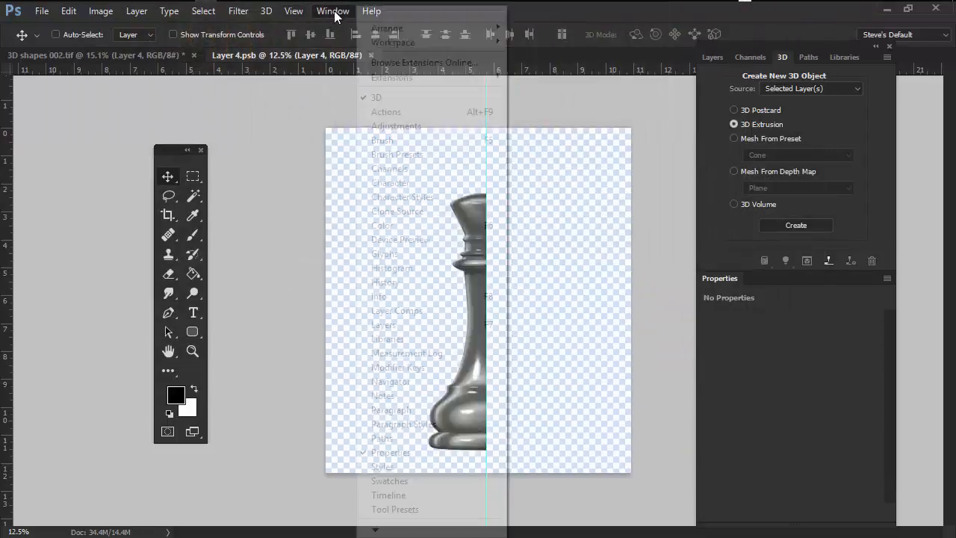
mouse_move(421, 30)
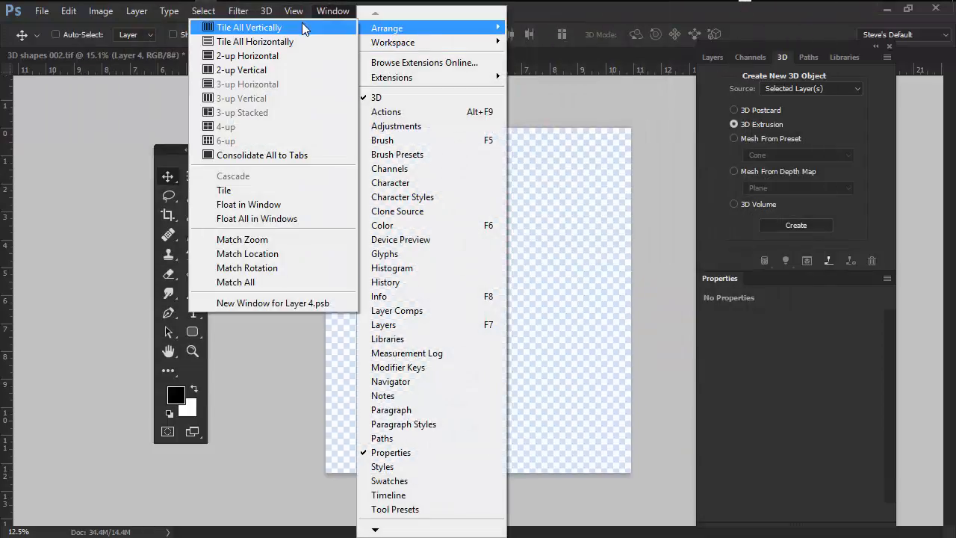
click(304, 29)
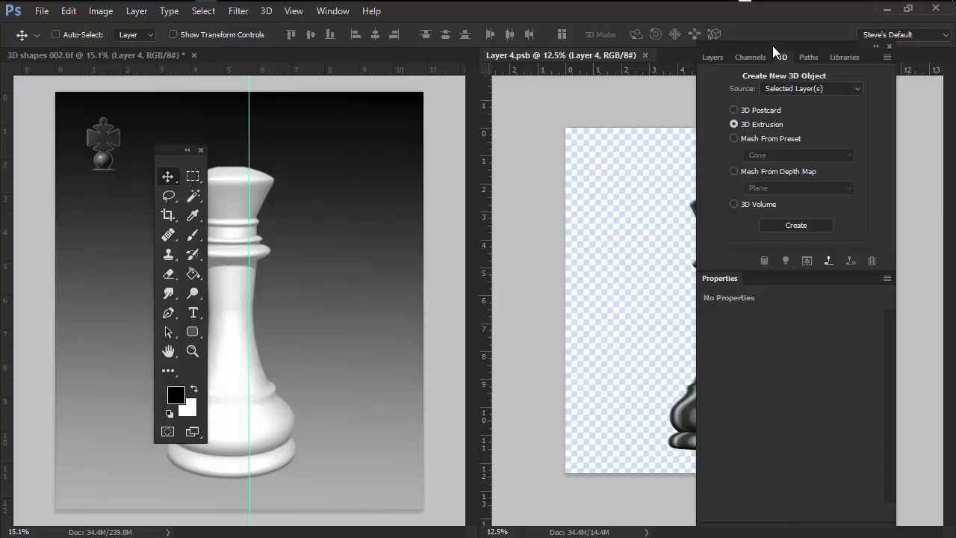
Add a new empty layer above Layer 4 in Layer 4.psb and clear the panels away from the half-piece.
drag(773, 46, 510, 41)
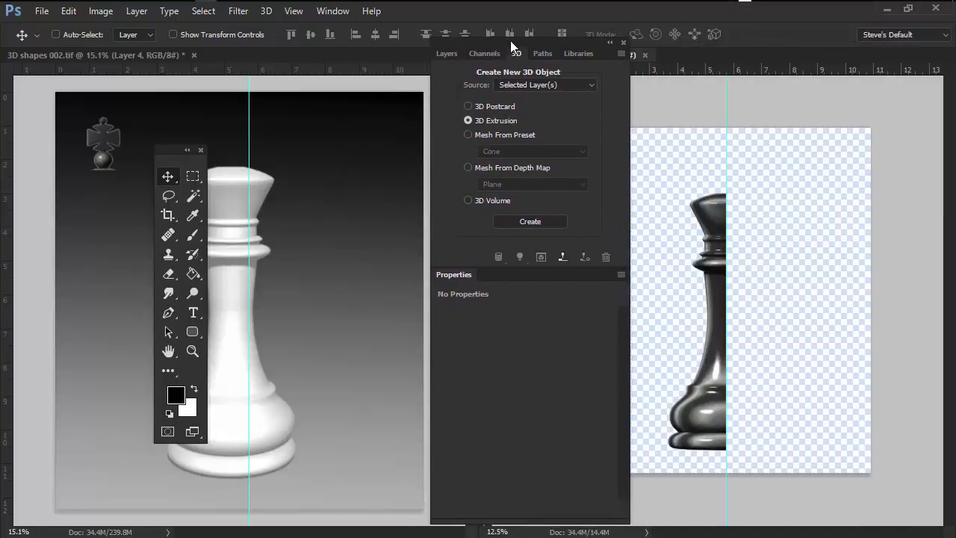
click(447, 54)
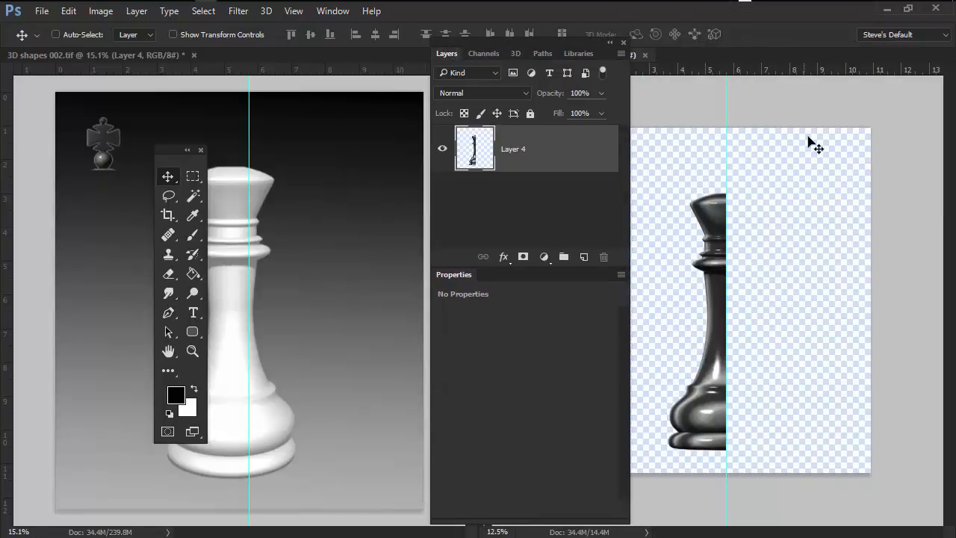
click(584, 256)
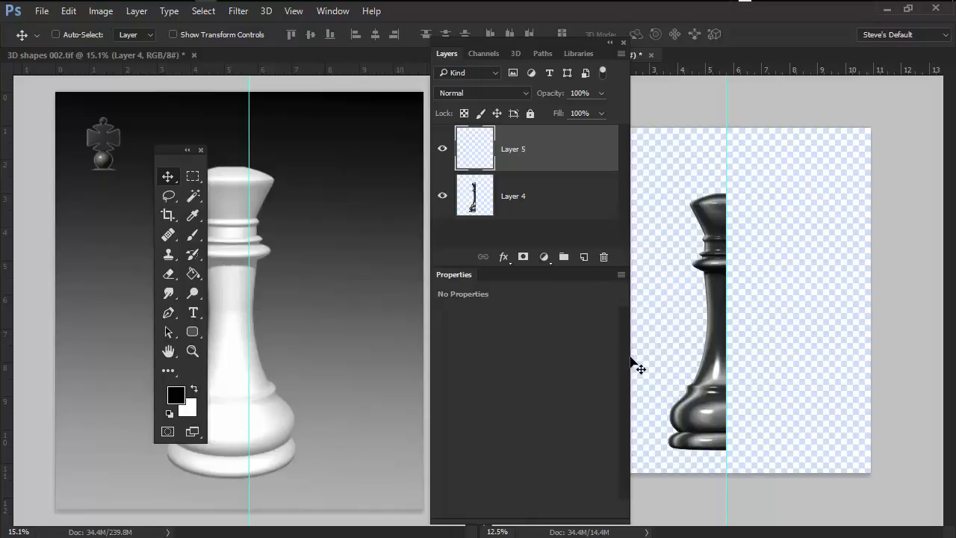
double_click(543, 44)
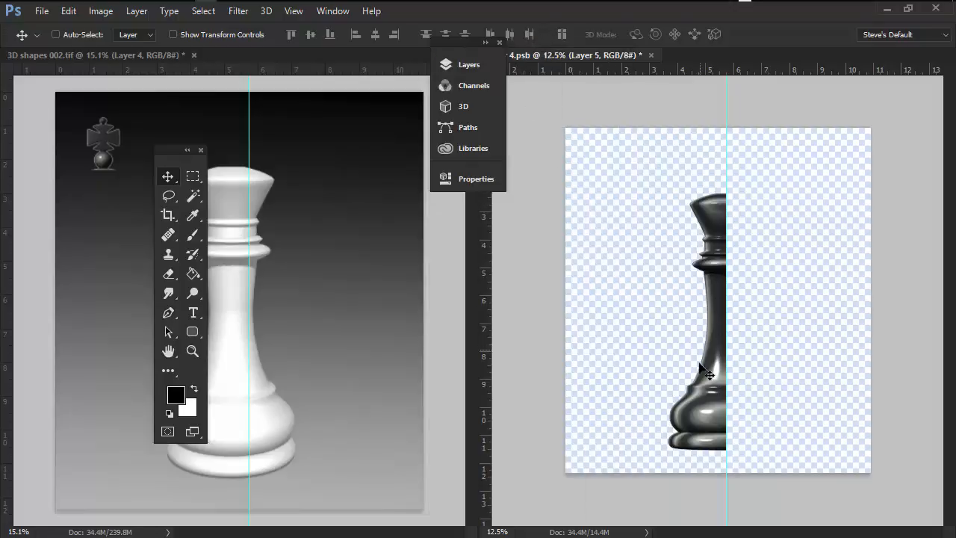
Choose the soft round 556 px brush, try a black dab beside the stem on the new layer, and undo it.
drag(698, 314, 659, 300)
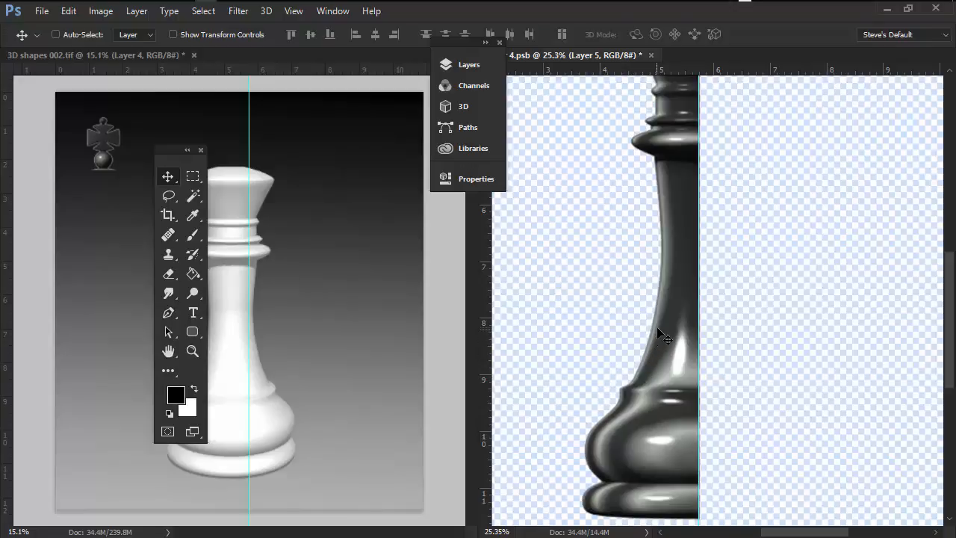
key(b)
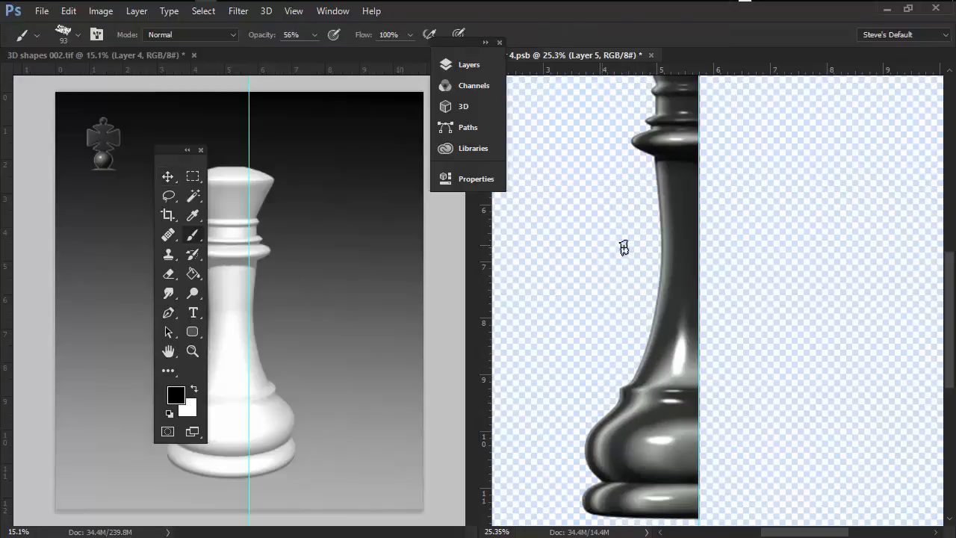
right_click(523, 259)
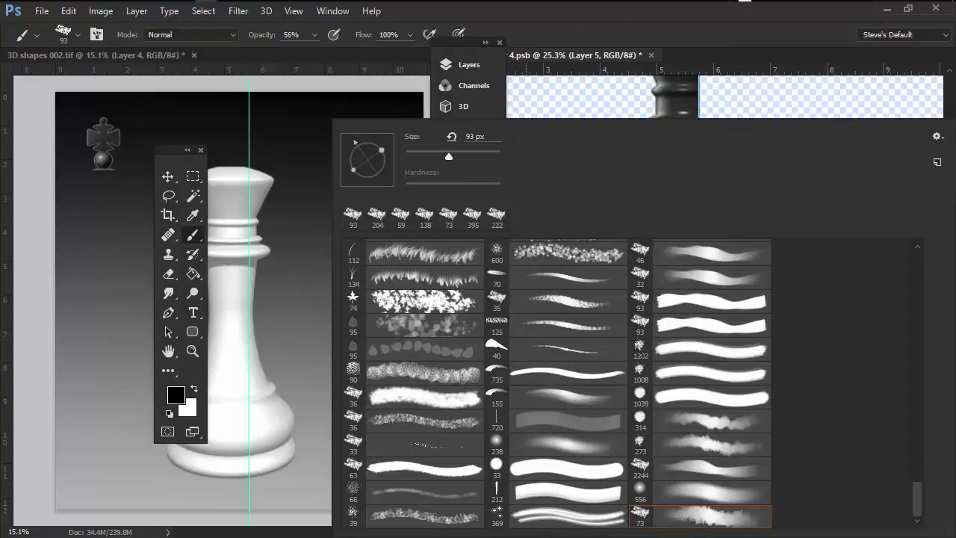
click(697, 489)
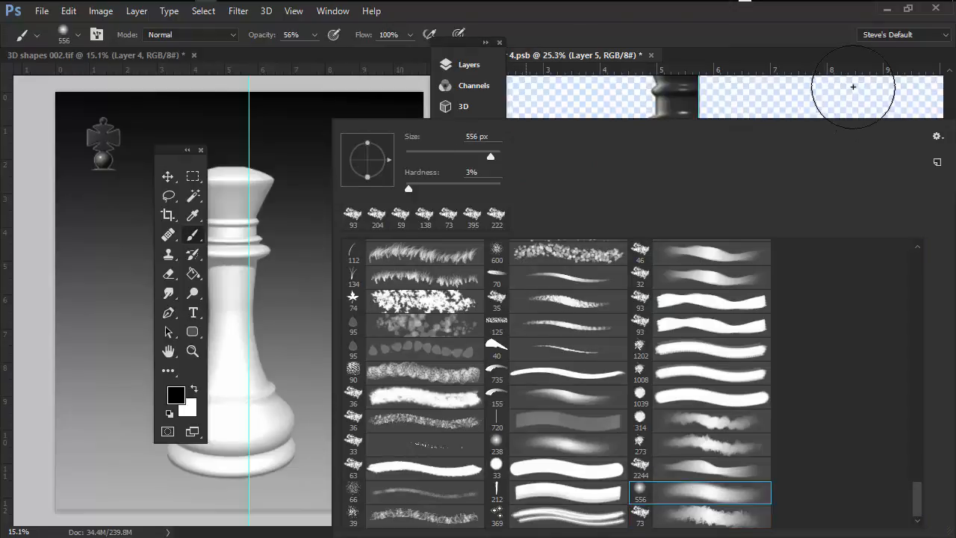
click(816, 34)
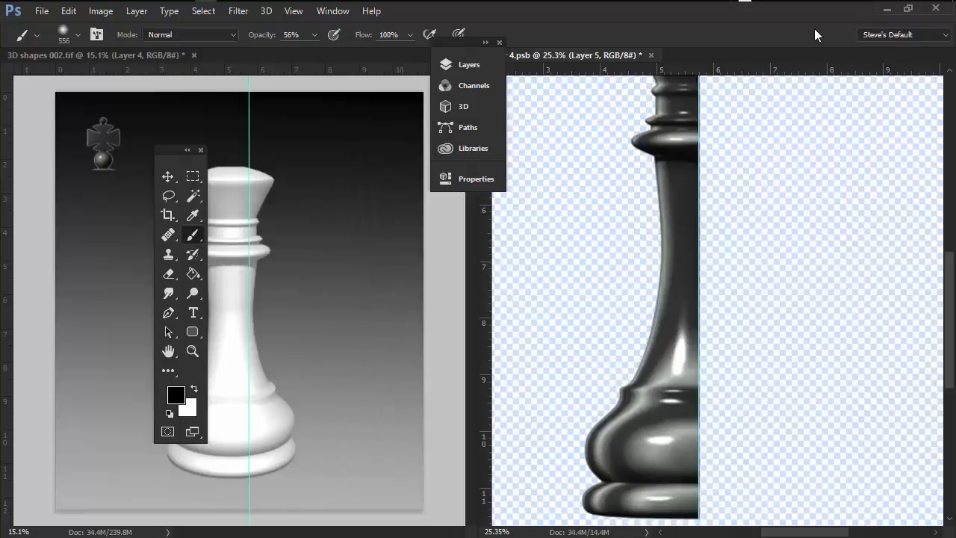
click(630, 348)
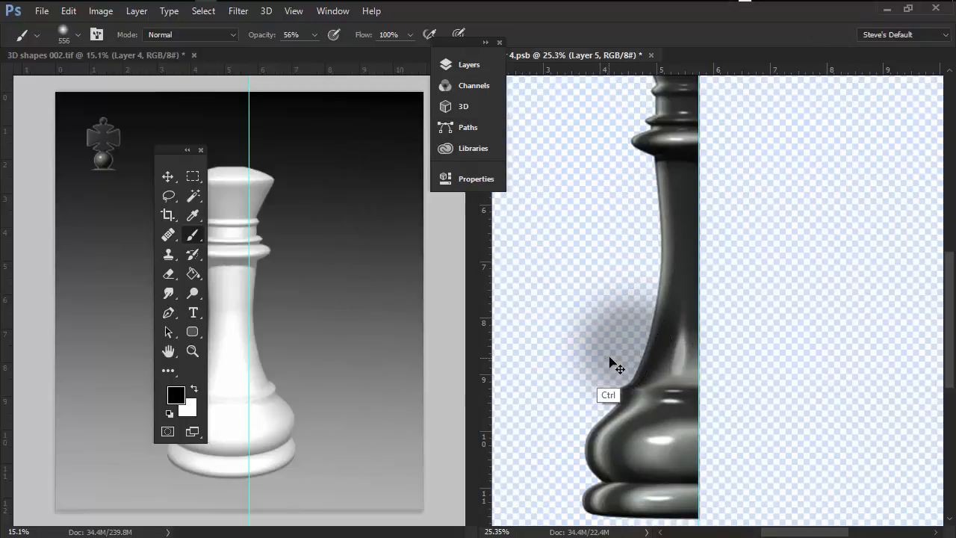
key(ctrl+z)
Set a harder 65 px brush at 100% opacity and paint a black dab on the stem's outer edge above the base.
mouse_move(627, 349)
mouse_down()
mouse_move(614, 377)
mouse_move(652, 377)
mouse_move(619, 490)
mouse_move(618, 478)
mouse_up()
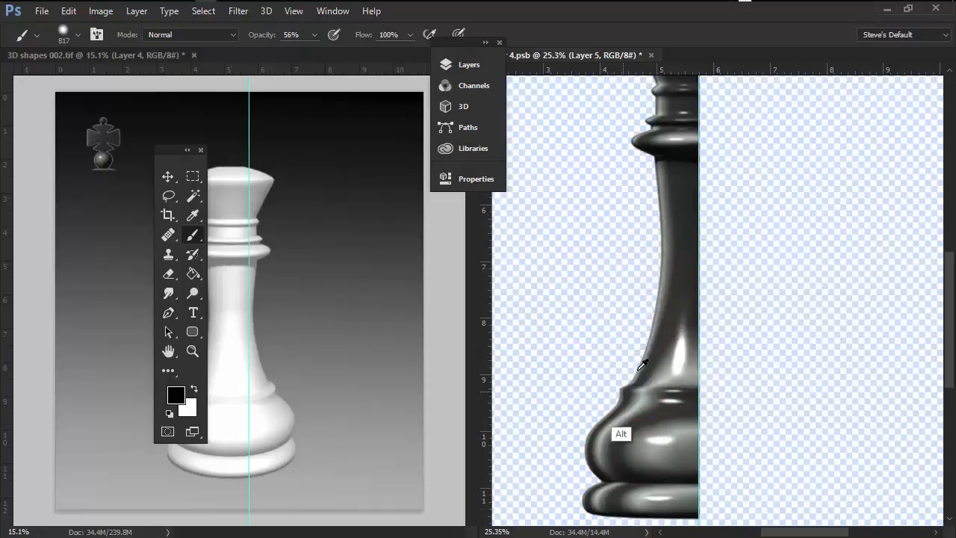
mouse_move(639, 234)
mouse_down()
mouse_move(640, 330)
mouse_move(621, 411)
mouse_move(628, 389)
mouse_up()
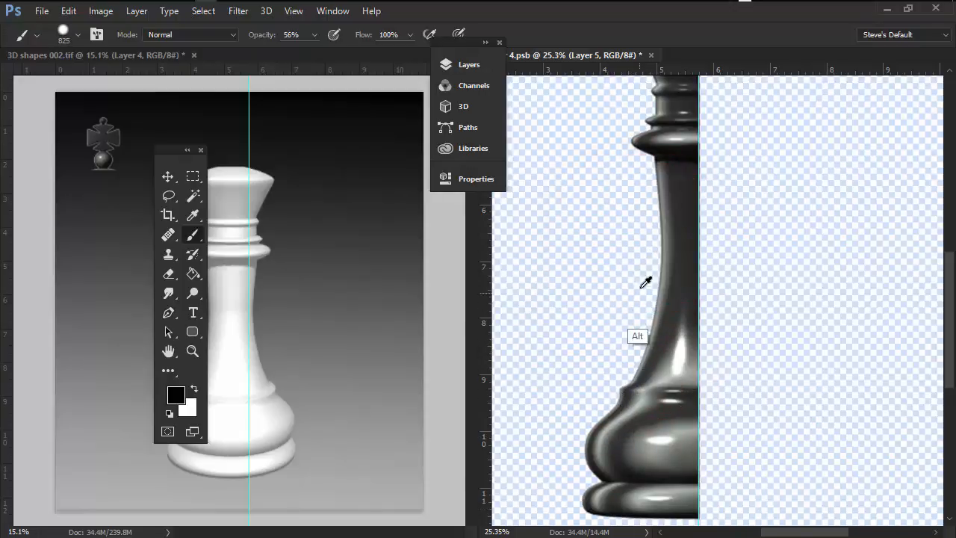
mouse_move(615, 260)
mouse_down()
mouse_move(634, 350)
mouse_move(621, 436)
mouse_move(608, 329)
mouse_up()
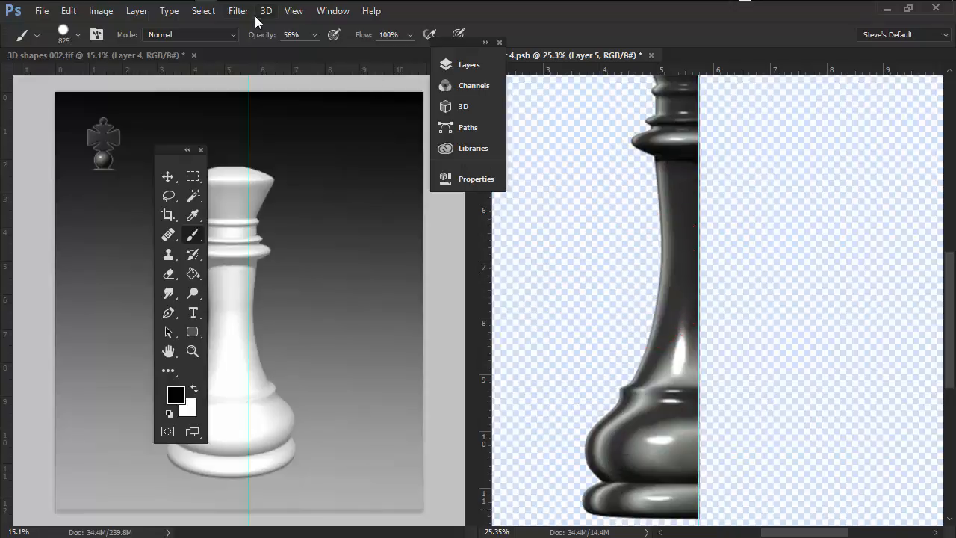
key(0)
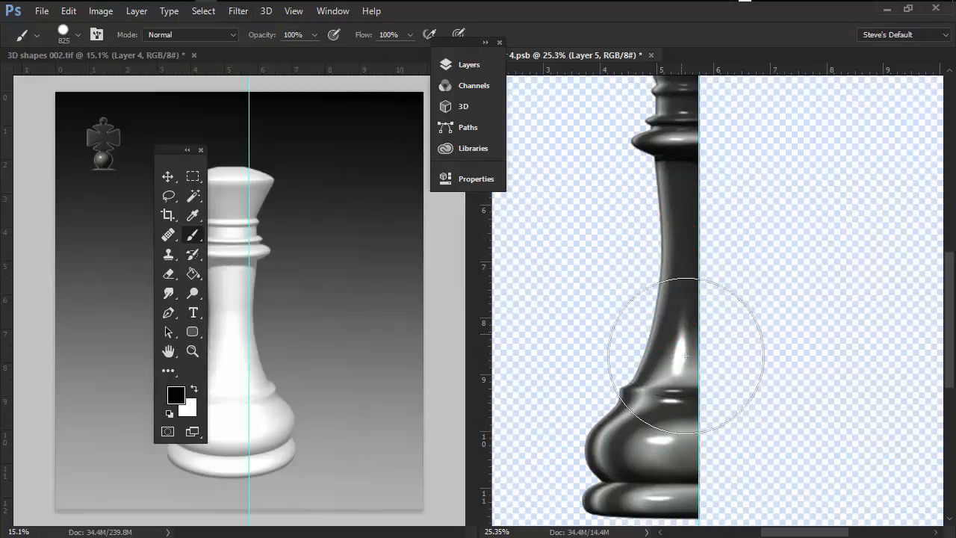
key(alt)
mouse_move(640, 357)
mouse_down()
mouse_move(572, 373)
mouse_move(566, 359)
mouse_move(570, 381)
mouse_up()
mouse_move(642, 348)
mouse_down()
mouse_move(653, 363)
mouse_move(632, 358)
mouse_up()
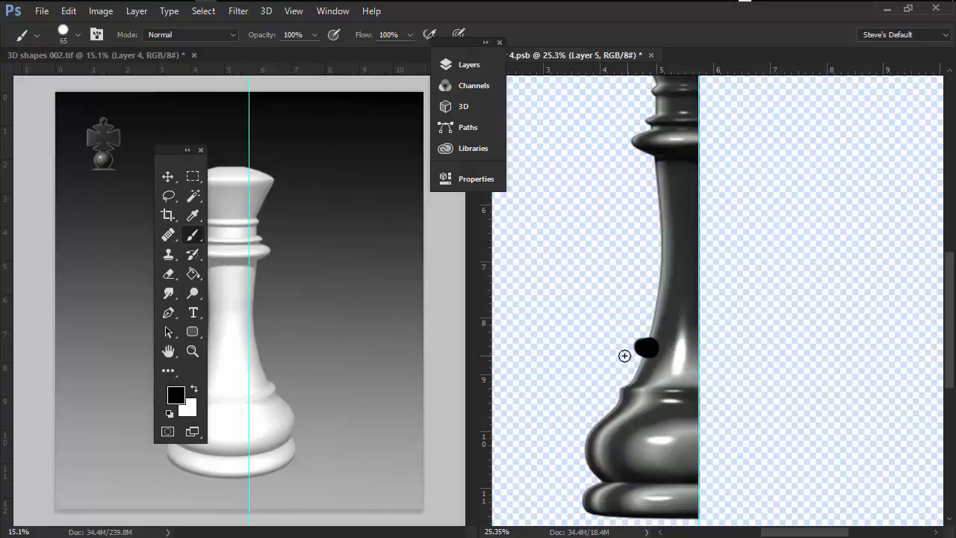
Move Layer 5 beneath Layer 4 in Layer 4.psb.
click(476, 65)
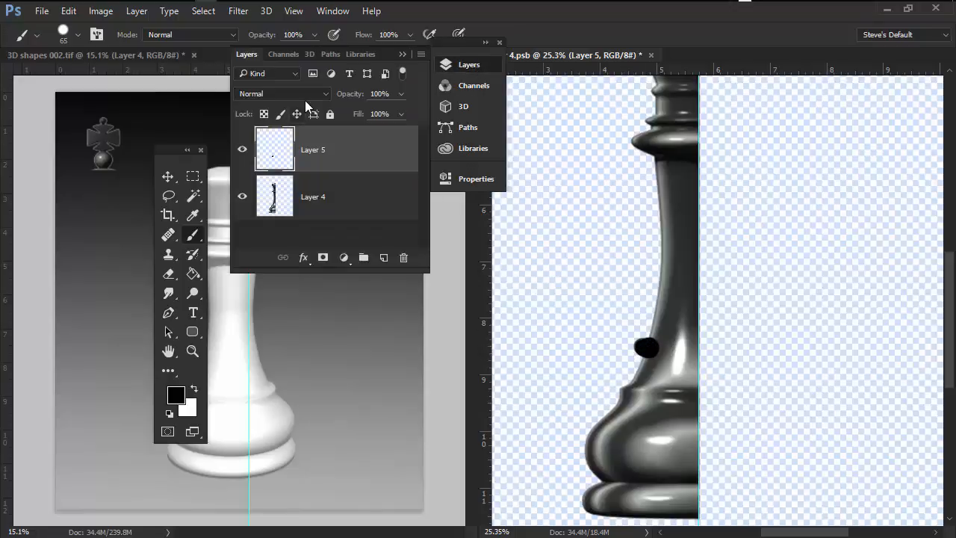
drag(306, 149, 318, 200)
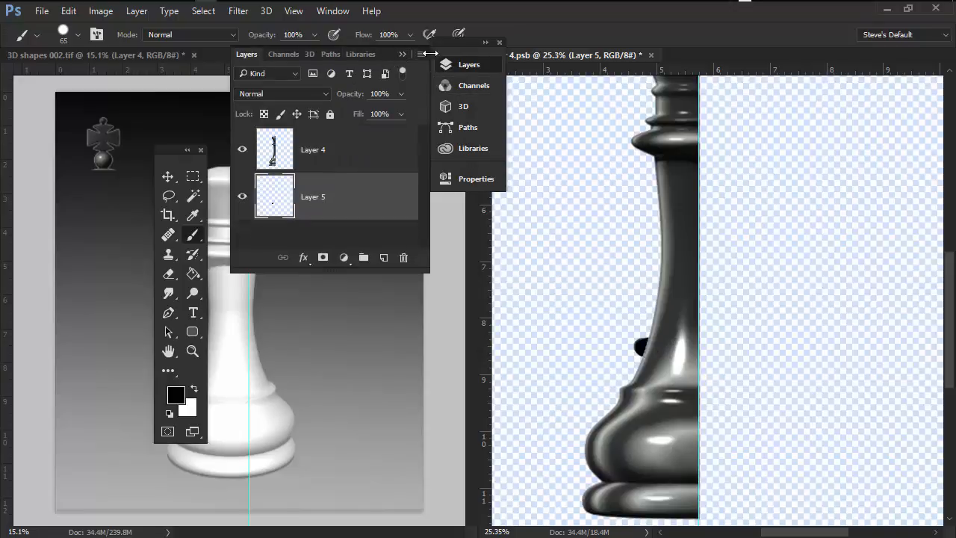
click(402, 54)
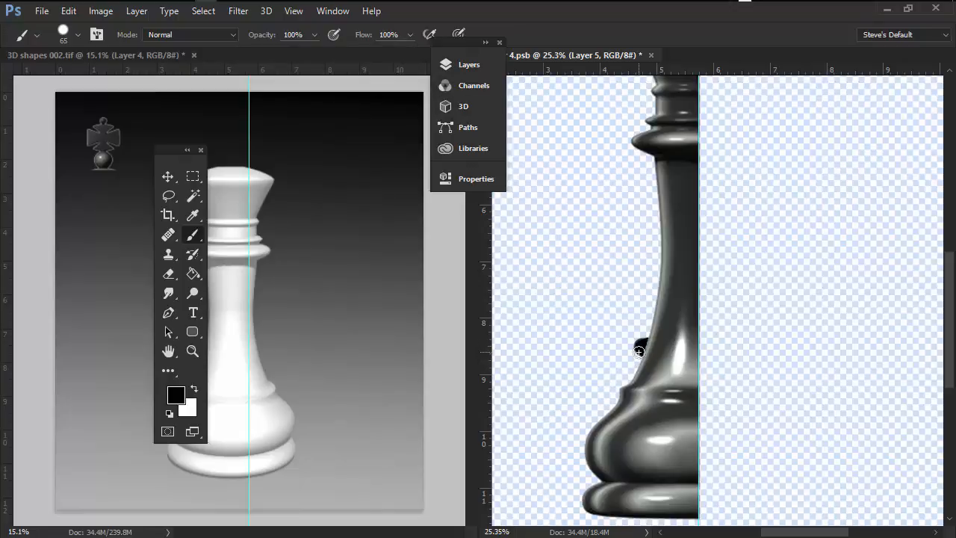
Extend the black bulge along the lower stem's outer edge down to the base collar and save Layer 4.psb.
mouse_move(640, 351)
mouse_down()
mouse_move(639, 363)
mouse_move(656, 327)
mouse_move(641, 342)
mouse_up()
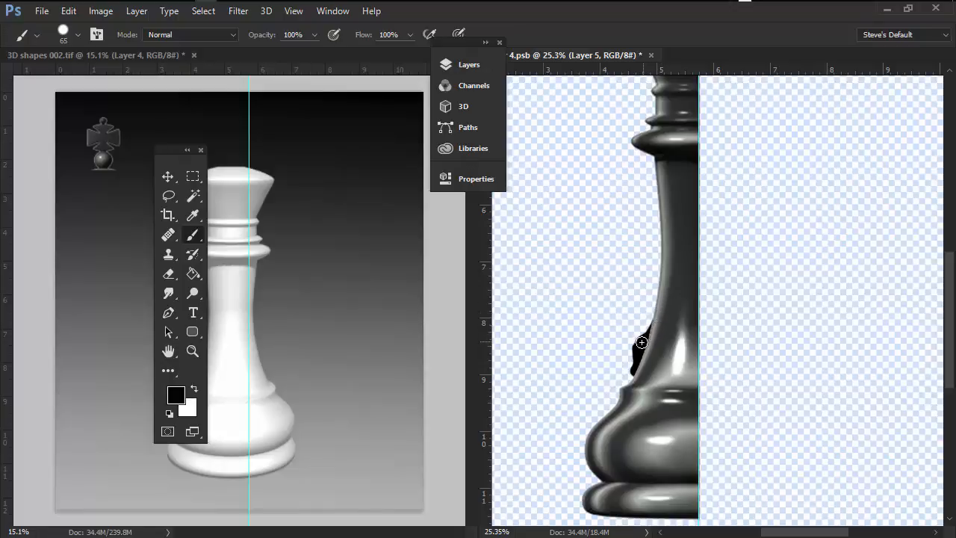
drag(635, 376, 625, 396)
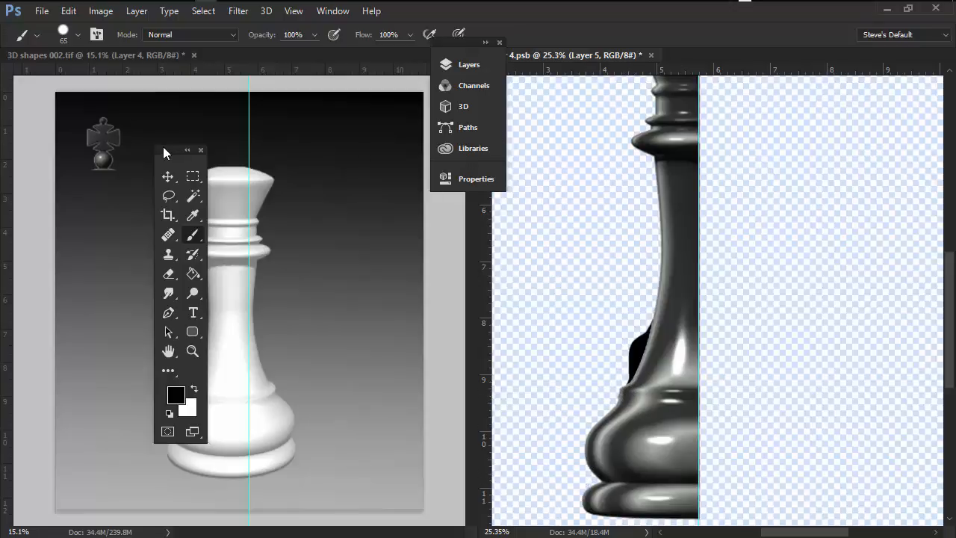
drag(163, 146, 446, 212)
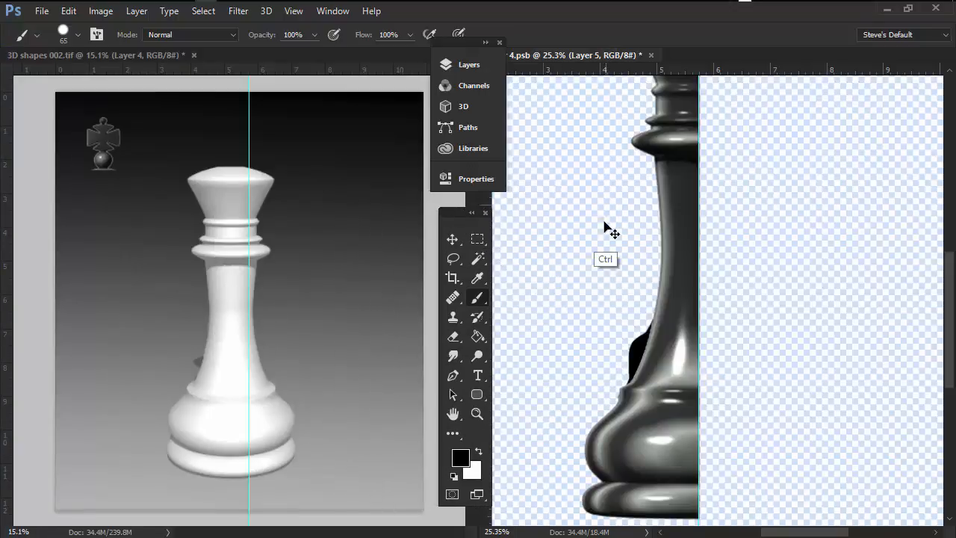
key(ctrl+s)
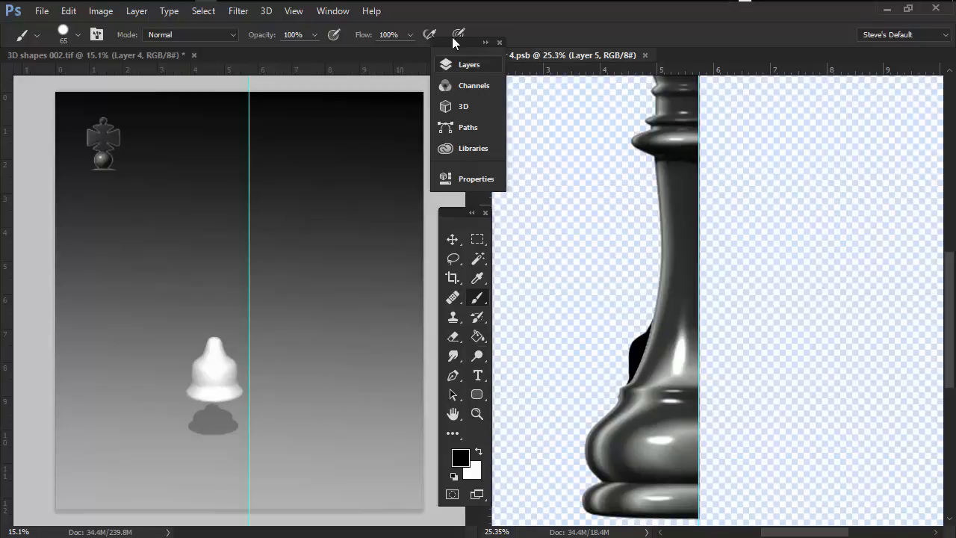
Paint a black bulge on Layer 5 along the upper stem's outer edge, just beneath the collar.
click(487, 43)
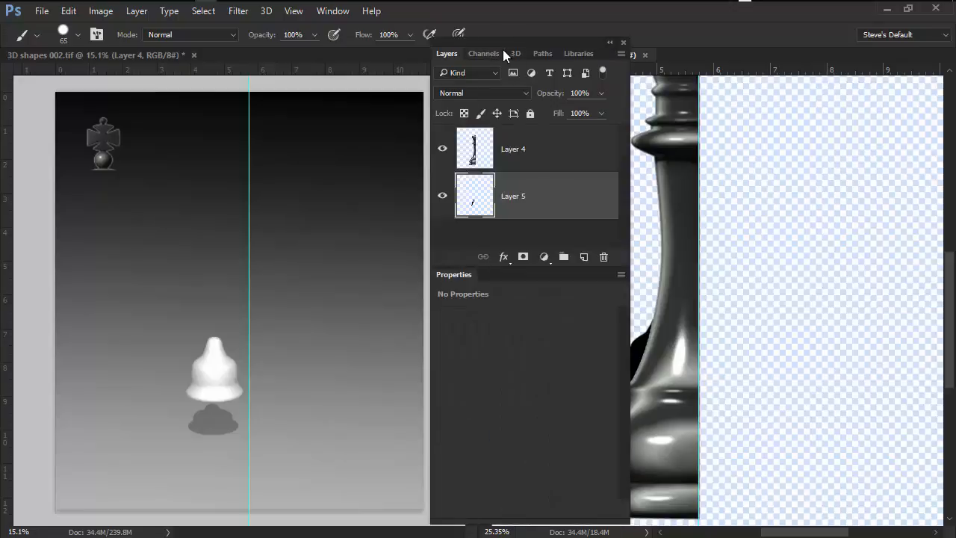
drag(507, 41, 461, 49)
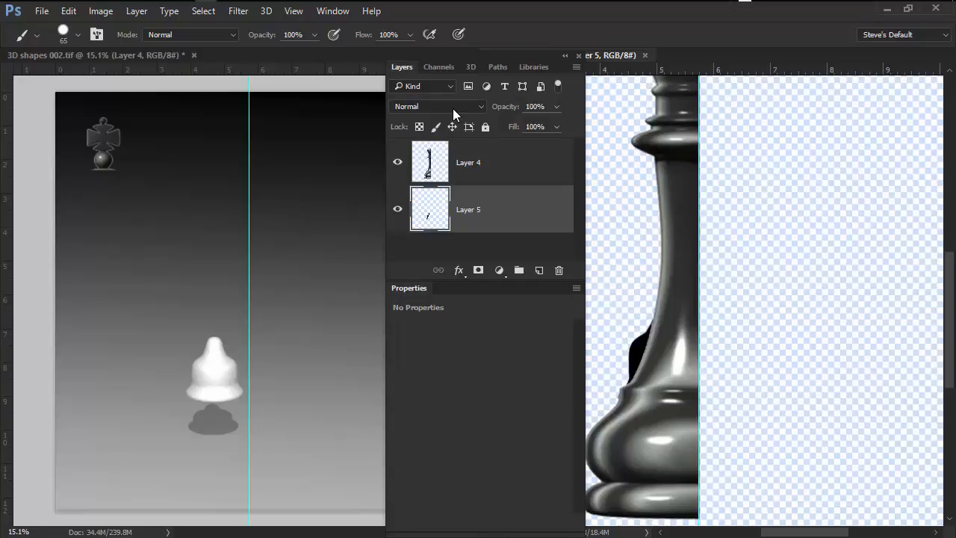
click(463, 163)
click(459, 213)
mouse_move(661, 186)
mouse_down()
mouse_move(661, 277)
mouse_move(665, 210)
mouse_up()
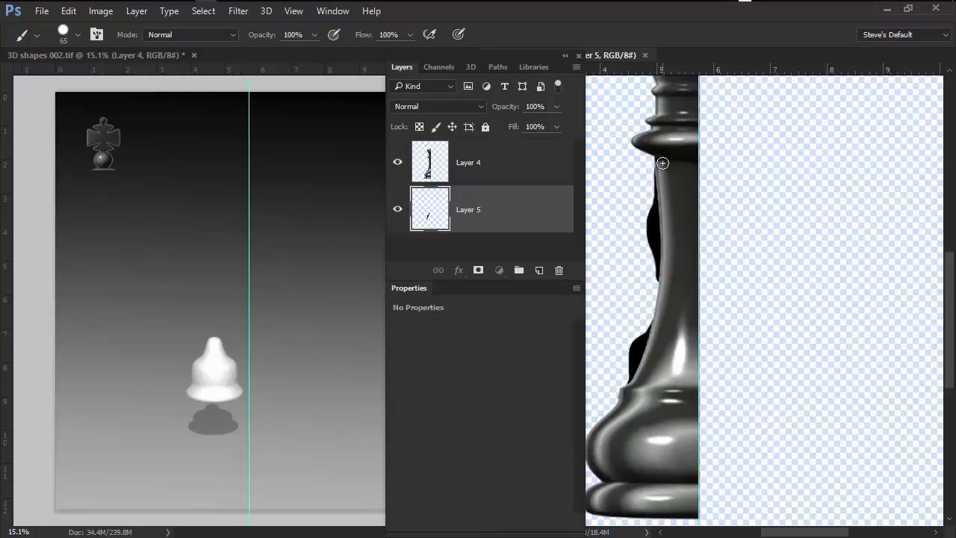
drag(663, 163, 652, 226)
Paint a small black flange on Layer 5 against the outer edge of the crown.
key(space)
drag(652, 191, 644, 322)
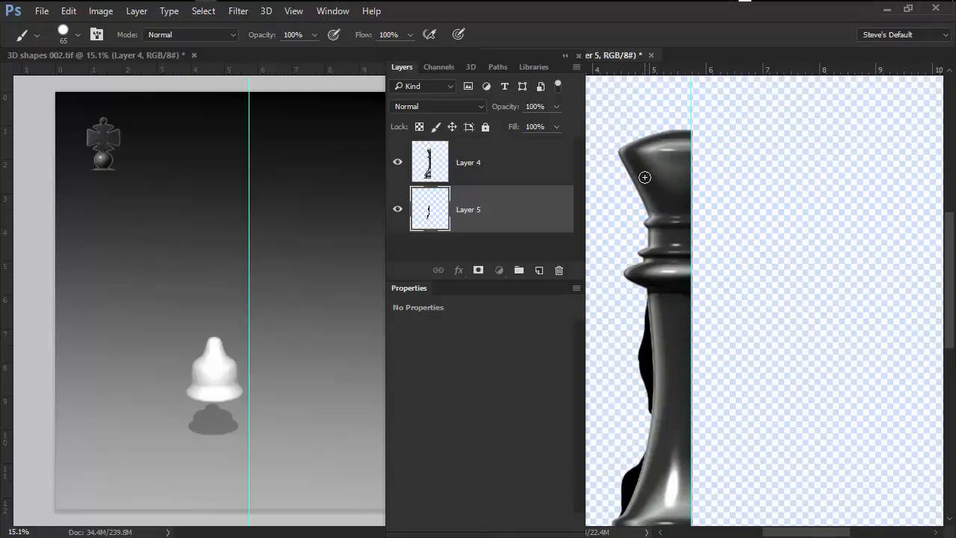
drag(644, 179, 637, 179)
Convert Layer 4 and Layer 5 together into one smart object, clear the panels off the half-piece, and save Layer 4.psb.
click(524, 169)
shift+click(520, 212)
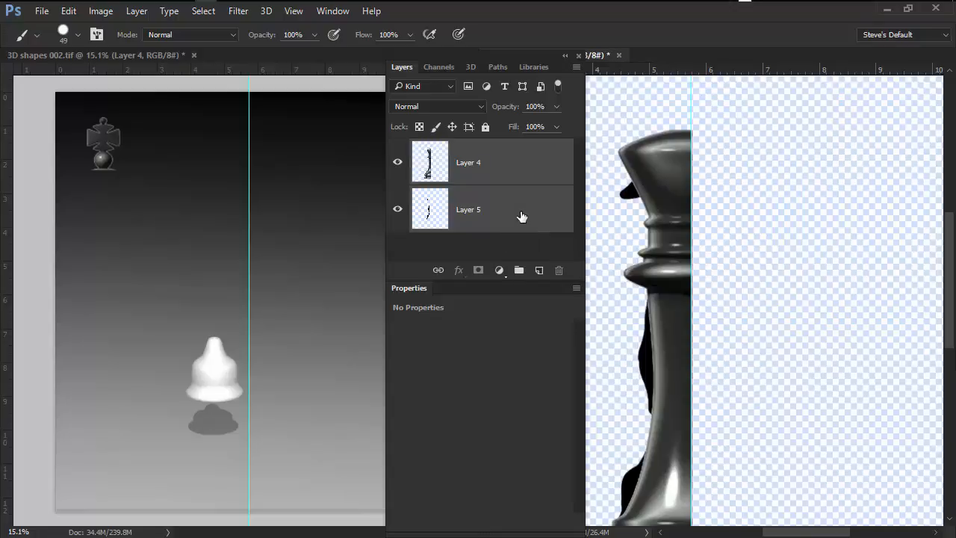
right_click(519, 209)
click(610, 267)
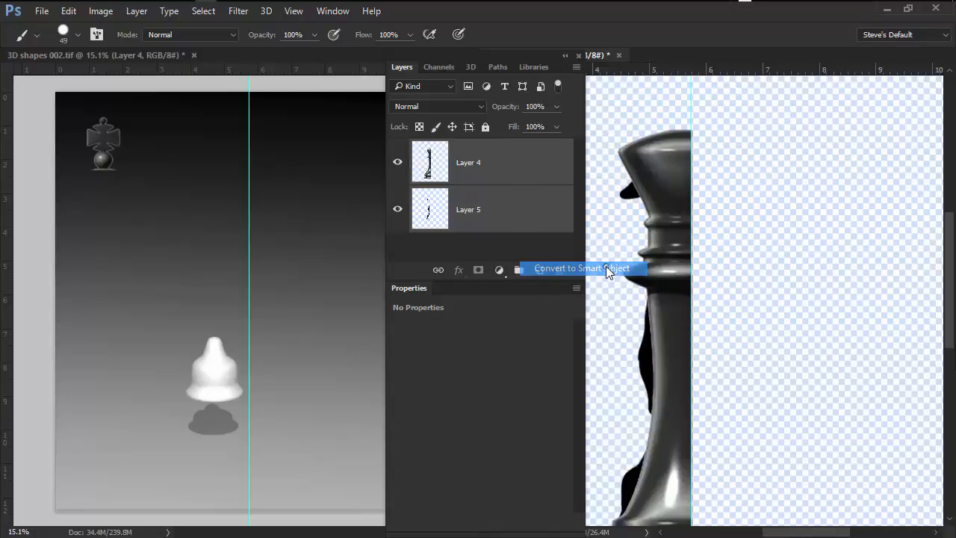
double_click(461, 53)
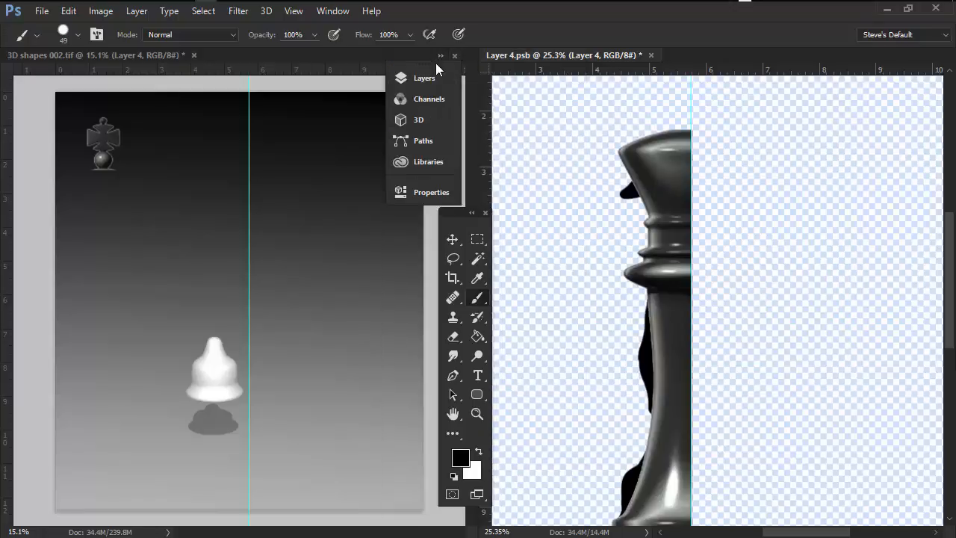
drag(456, 60, 470, 69)
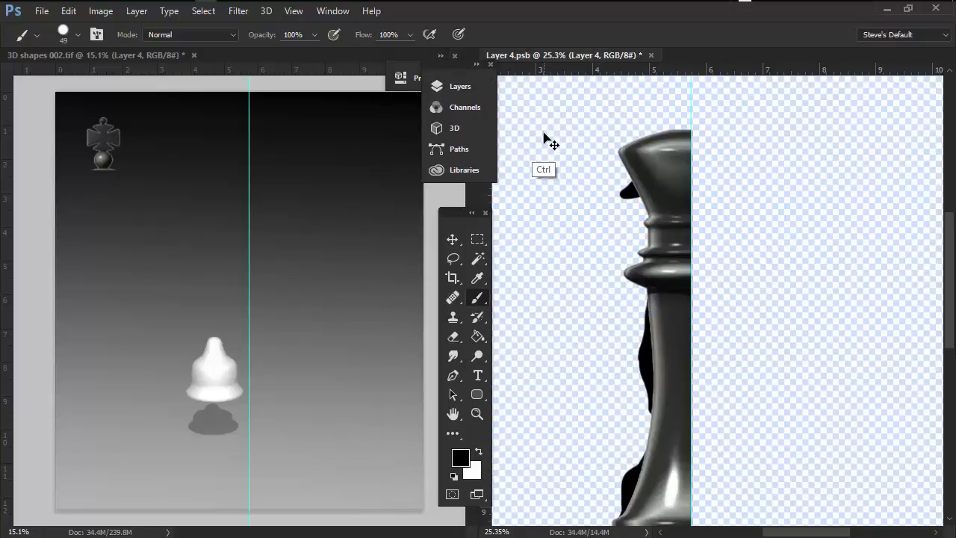
key(ctrl+s)
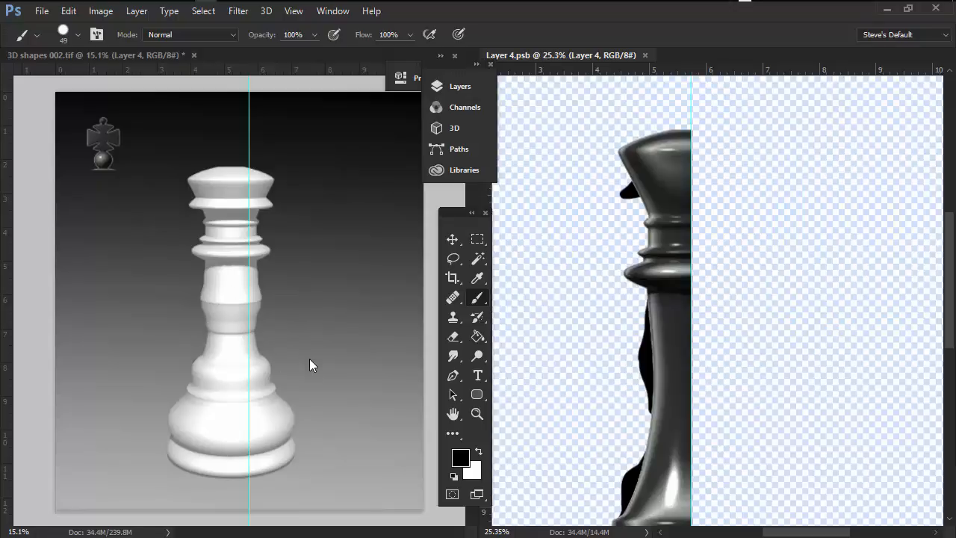
Switch to 3D shapes 002.tif and orbit the 3D camera sideways around the revolved piece with the Move tool.
click(320, 380)
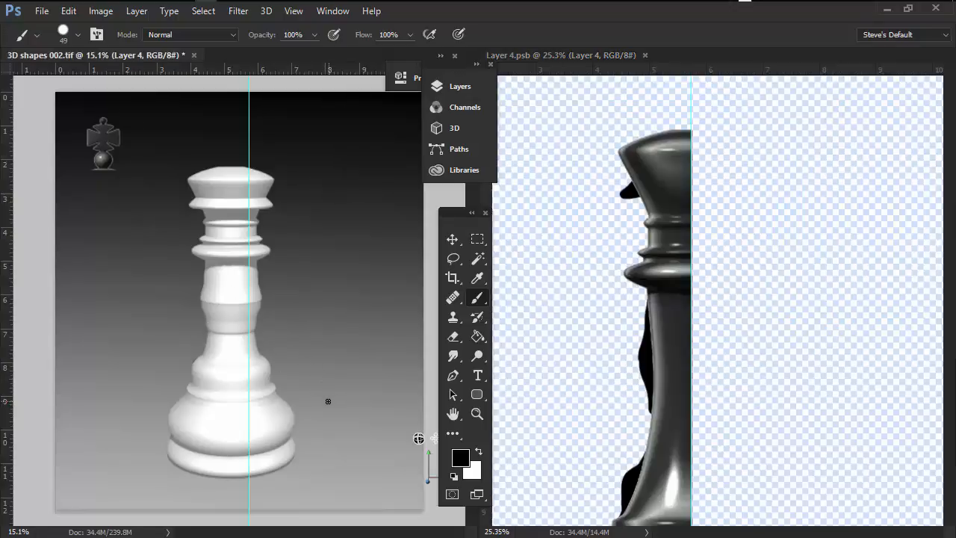
key(v)
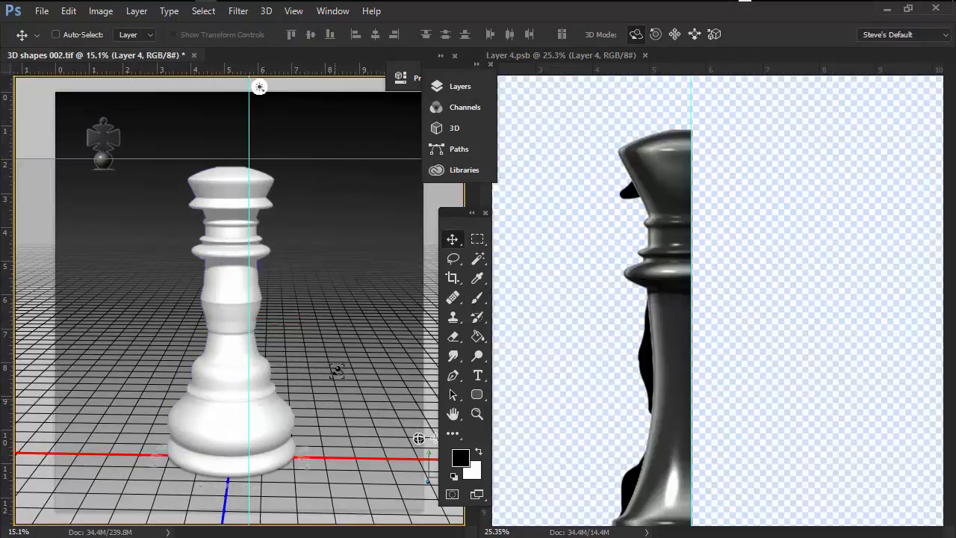
drag(326, 409, 424, 409)
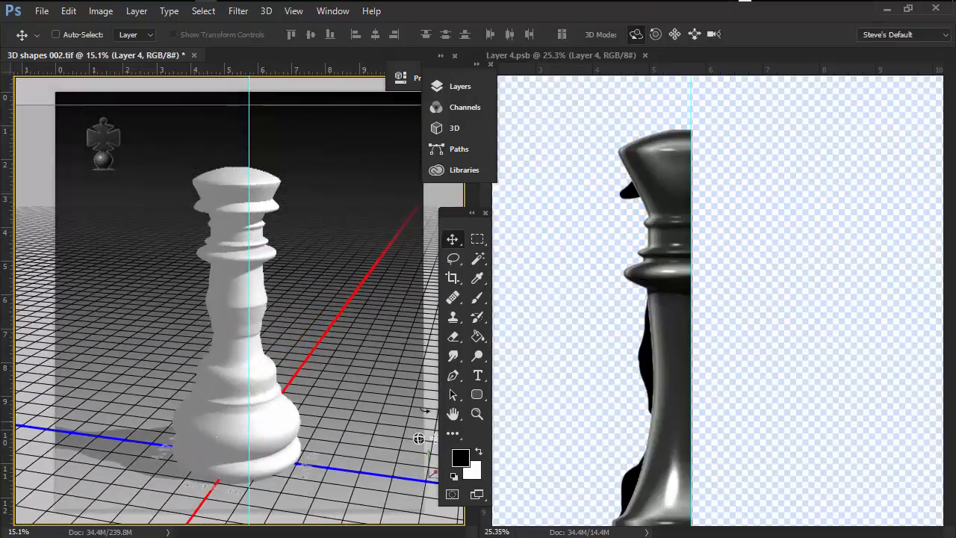
Open the smart object inside Layer 4.psb and extend its canvas upward above the crown with the Crop tool.
click(655, 168)
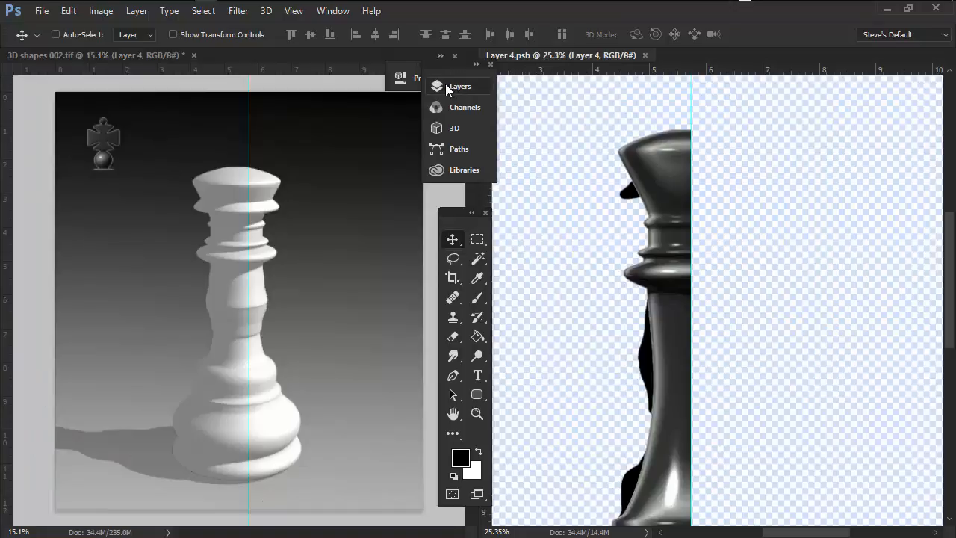
click(477, 65)
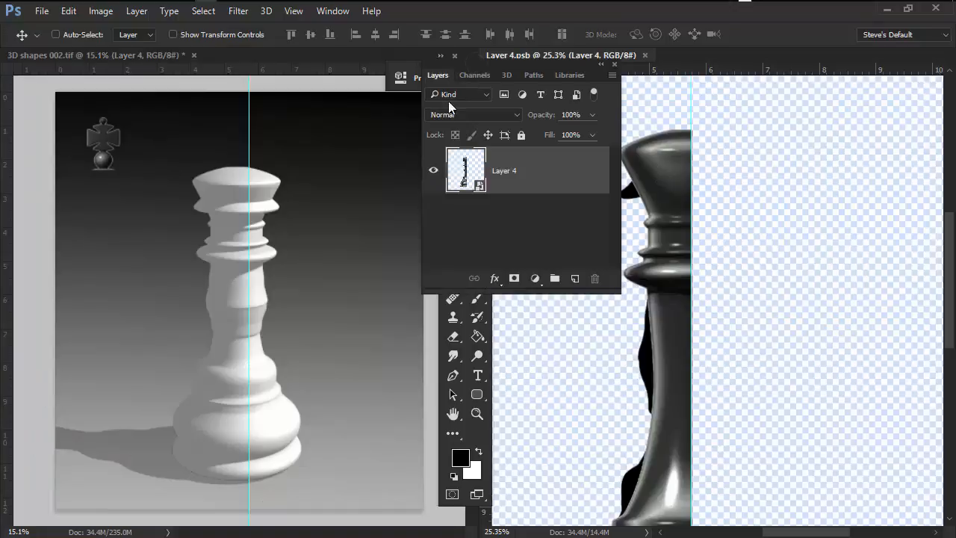
double_click(466, 171)
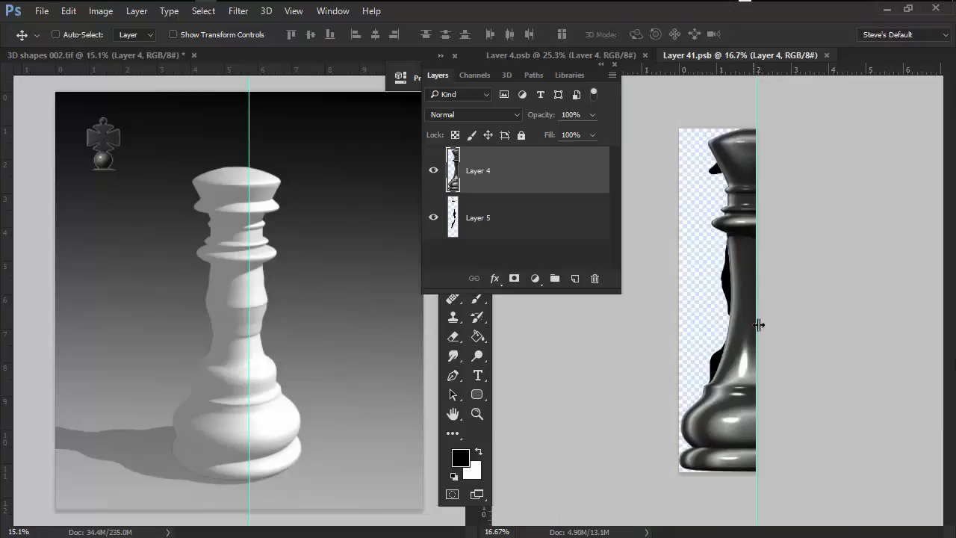
key(c)
drag(716, 128, 721, 99)
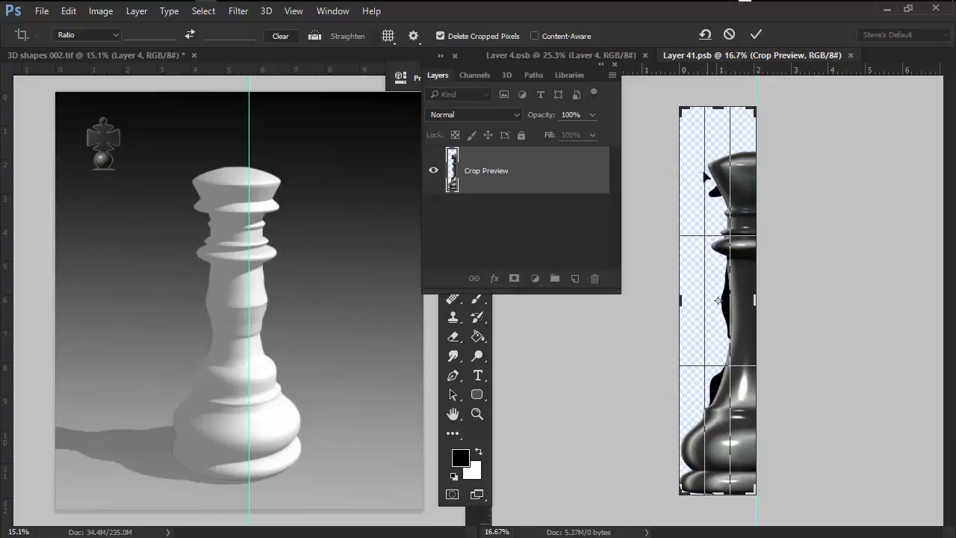
key(Return)
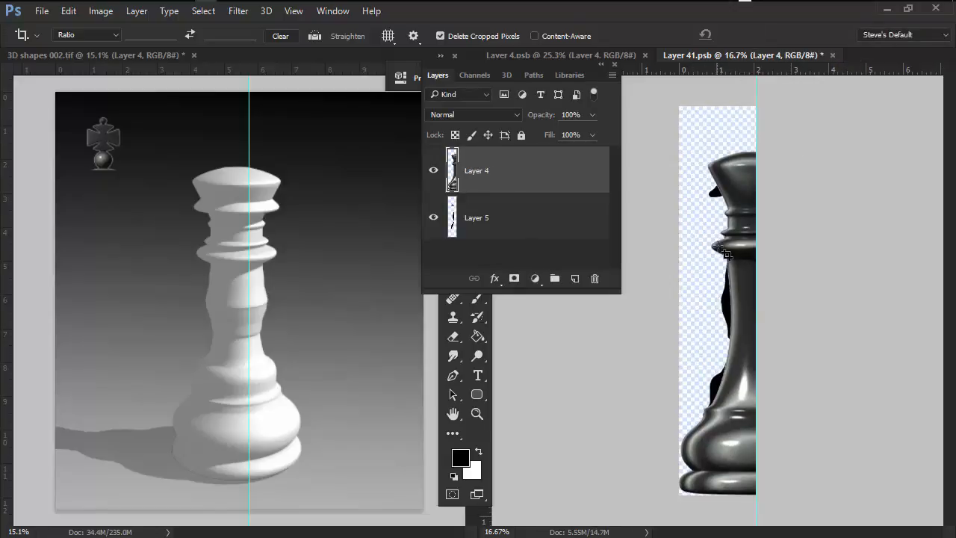
Paint a black pointed finial on Layer 5 above the crown, tapering upward along the centre guide.
drag(748, 142, 773, 272)
click(527, 216)
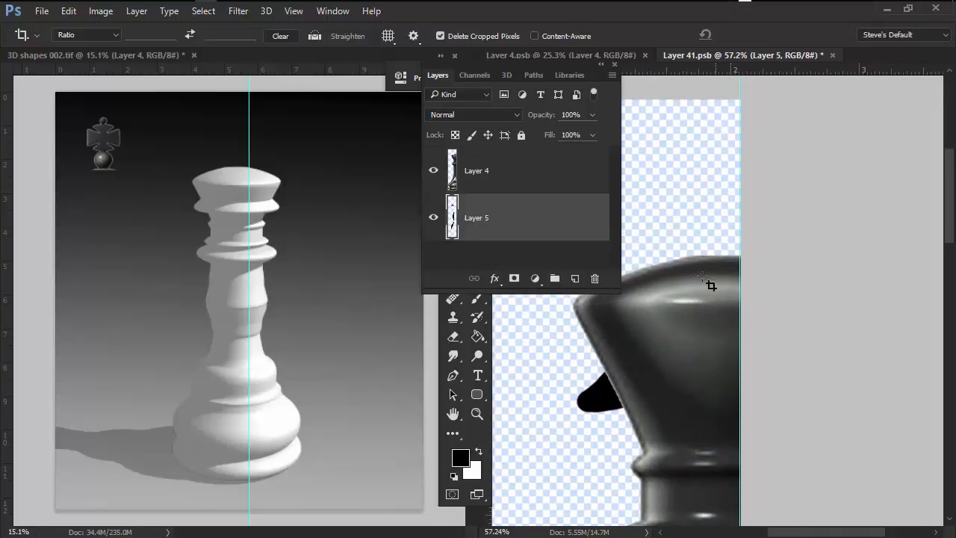
key(b)
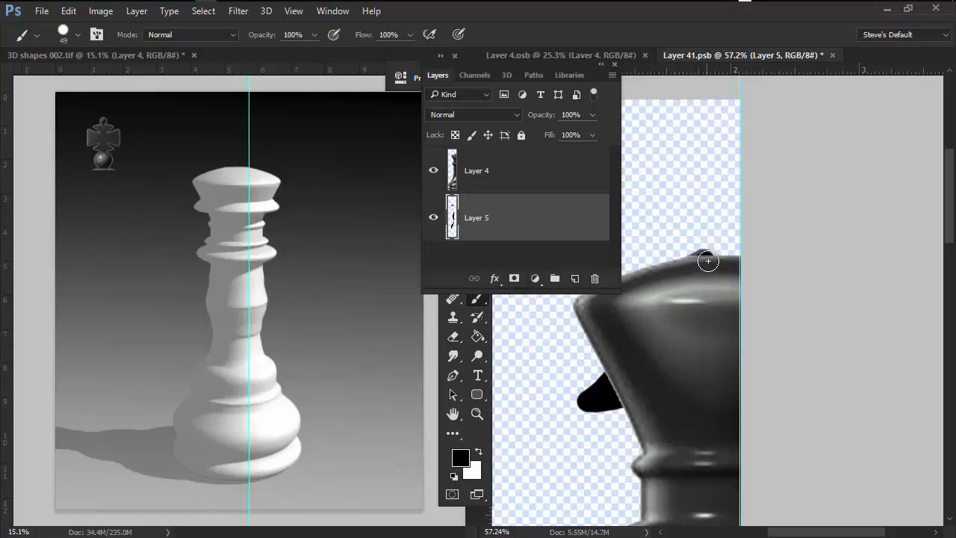
mouse_move(714, 254)
mouse_down()
mouse_move(721, 248)
mouse_move(703, 259)
mouse_move(721, 239)
mouse_move(746, 234)
mouse_up()
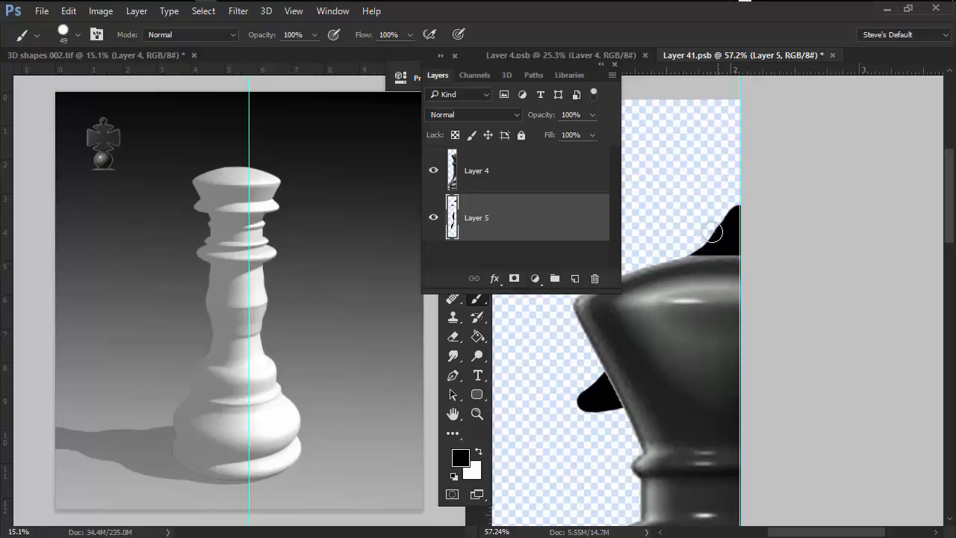
mouse_move(715, 224)
mouse_down()
mouse_move(682, 226)
mouse_move(715, 227)
mouse_up()
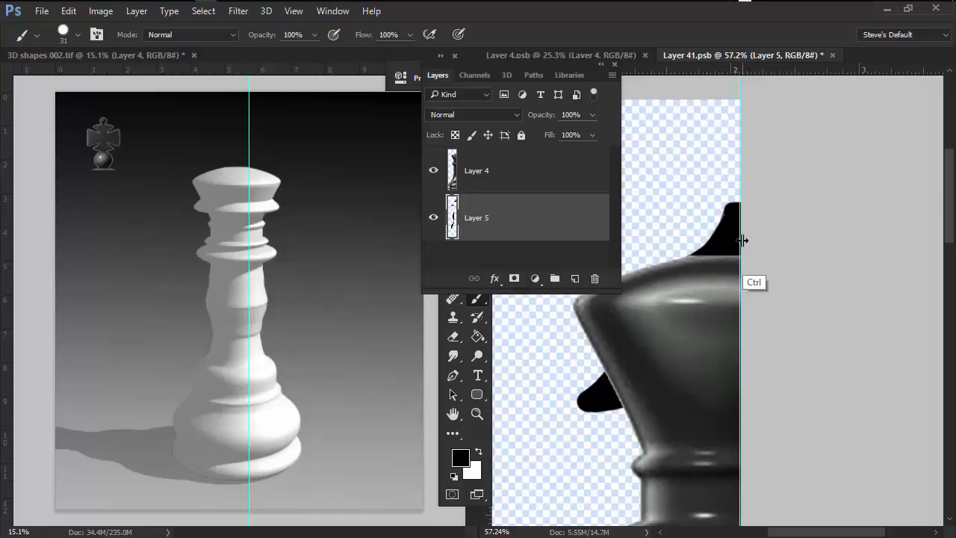
Save and close Layer 41.psb, then save and close Layer 4.psb to update the 3D piece.
key(ctrl+s)
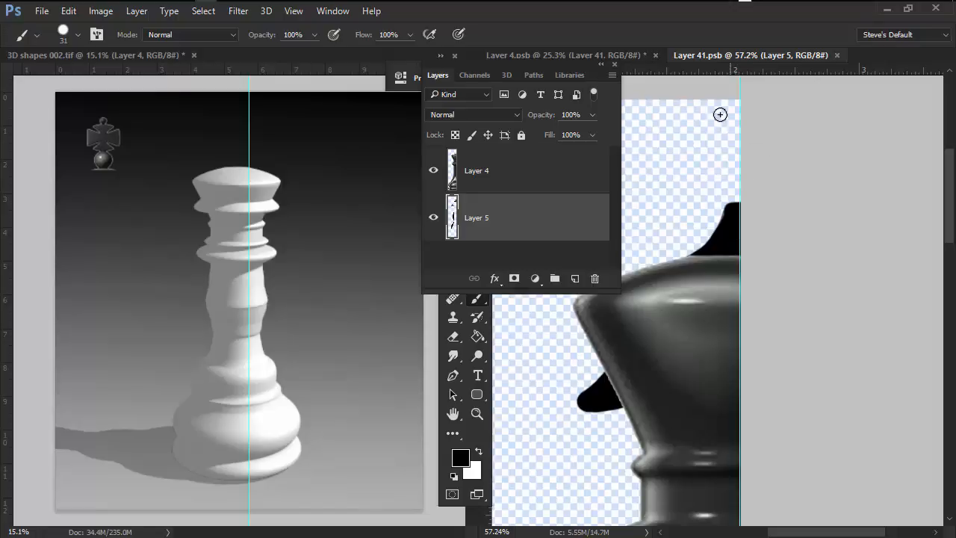
key(ctrl+w)
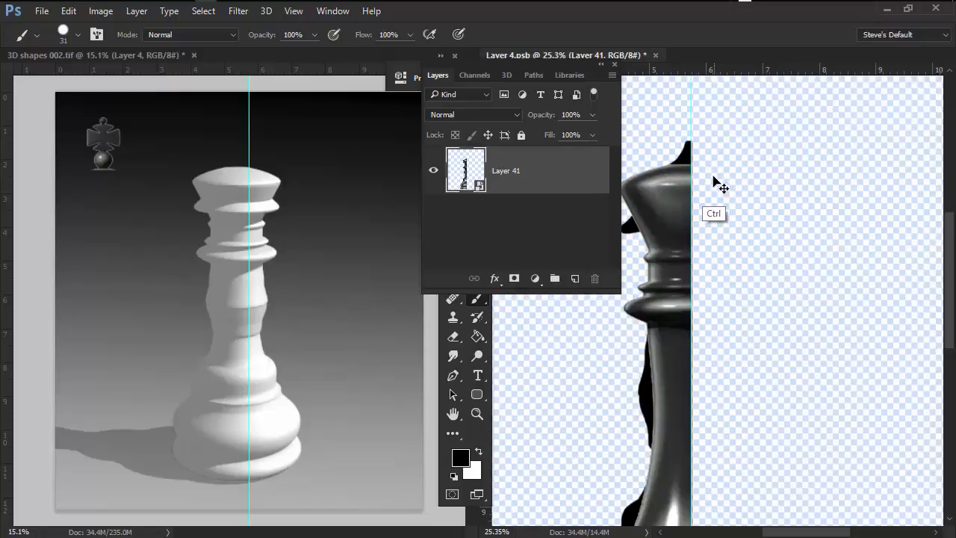
key(ctrl+s)
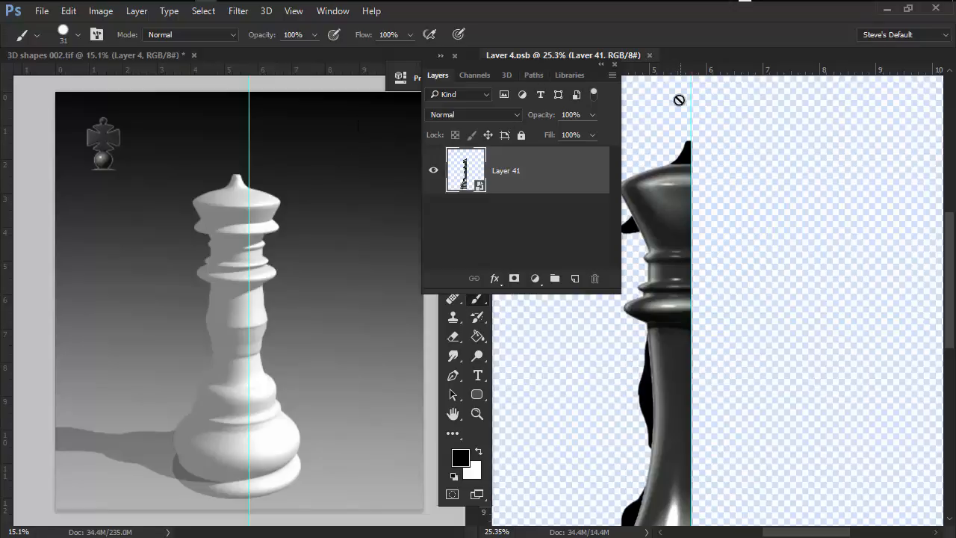
click(651, 56)
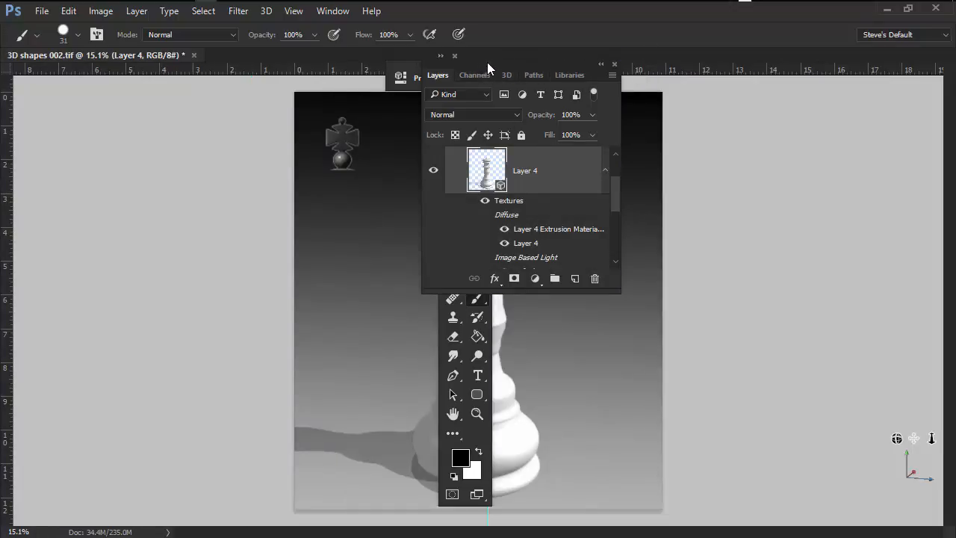
Arrange the layers, properties and tool panels on either side of the canvas, clear of the revolved piece.
drag(513, 59, 801, 117)
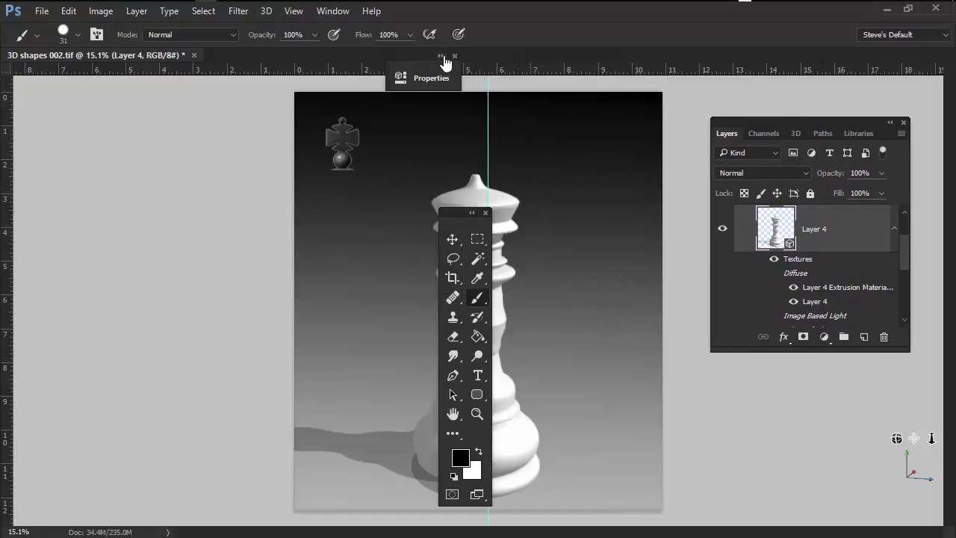
drag(418, 59, 804, 346)
drag(829, 117, 817, 32)
drag(453, 216, 124, 135)
key(alt)
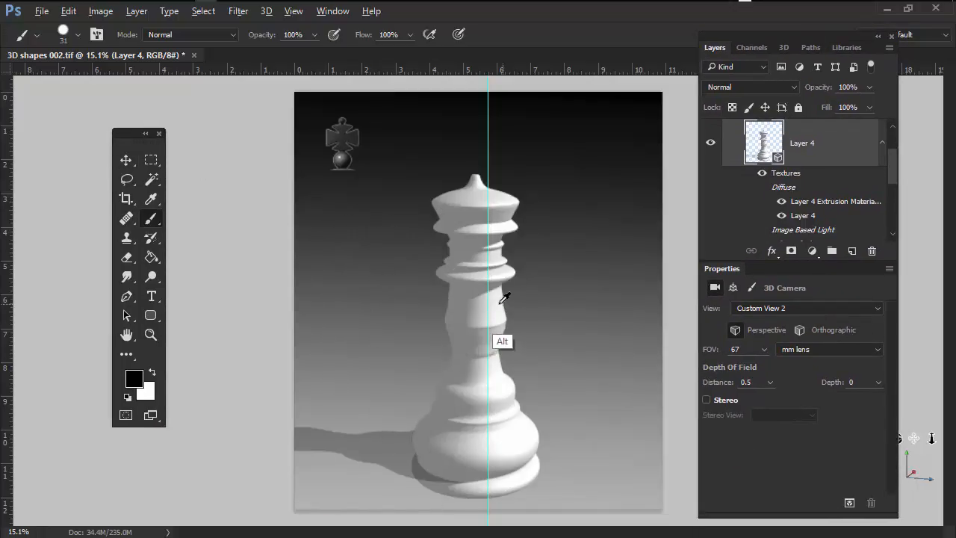
ctrl+click(508, 314)
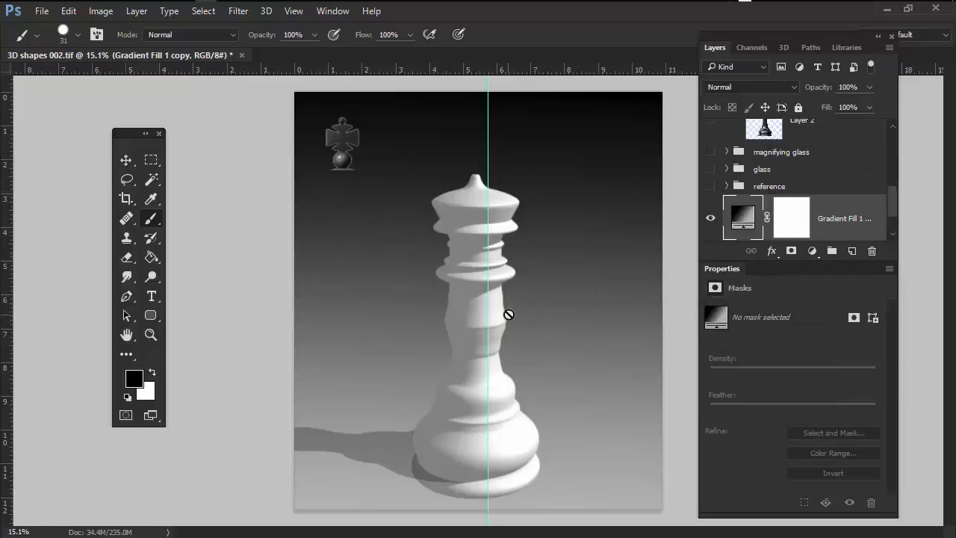
Undo the duplication of the Gradient Fill 1 layer and make the 3D chess piece's Layer 4 active.
key(ctrl+z)
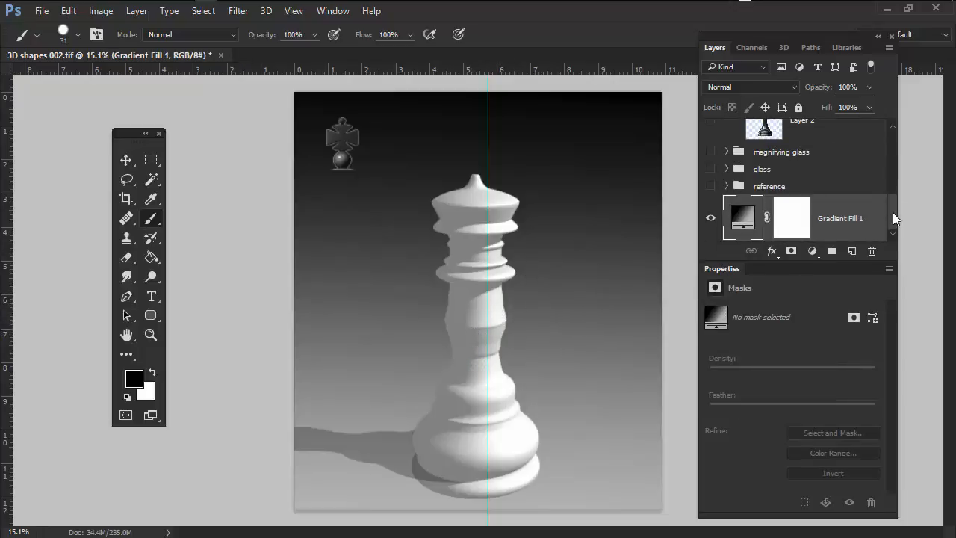
drag(893, 212, 898, 141)
click(826, 204)
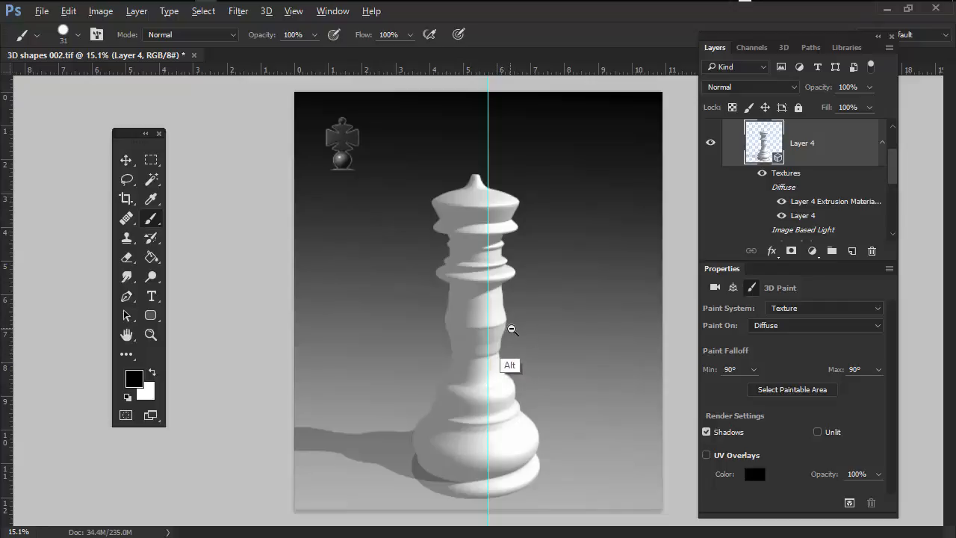
Add a sphere to the 3D king object with a 3D scene size of 1000 × 1000 × 1000 millimeters.
drag(499, 314, 477, 398)
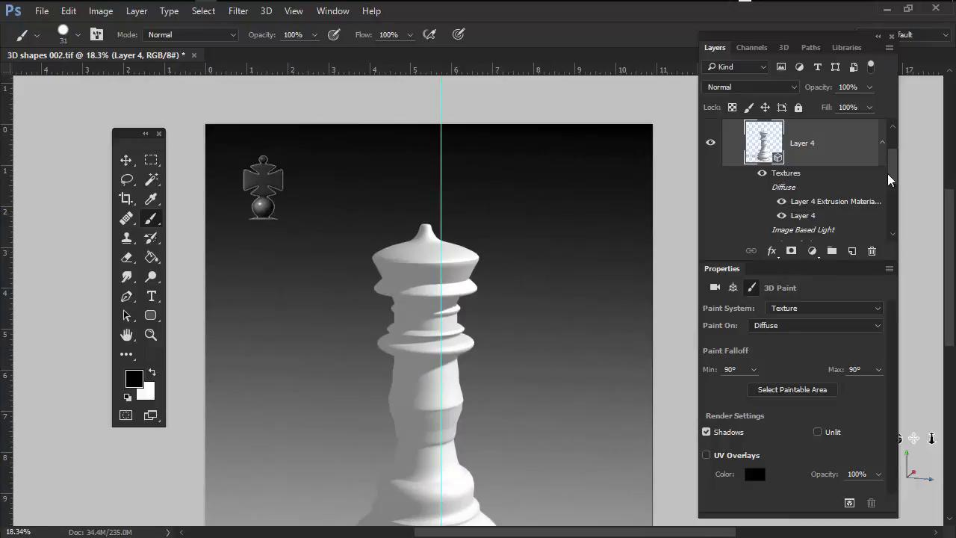
click(784, 47)
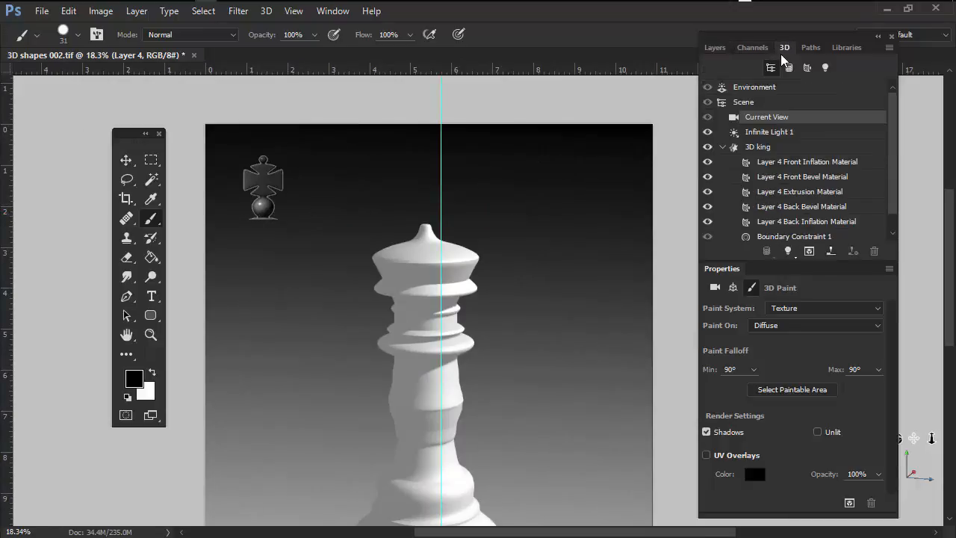
click(721, 147)
click(760, 148)
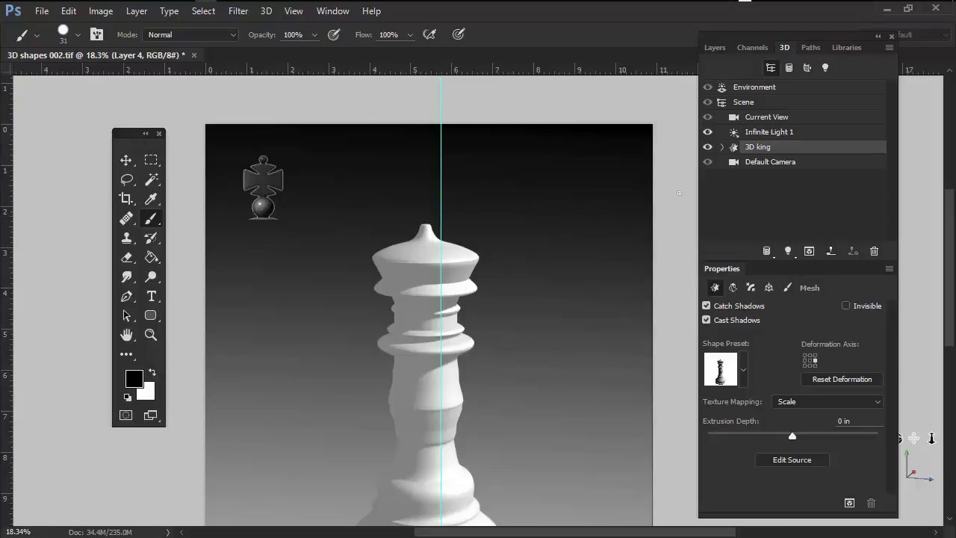
click(721, 147)
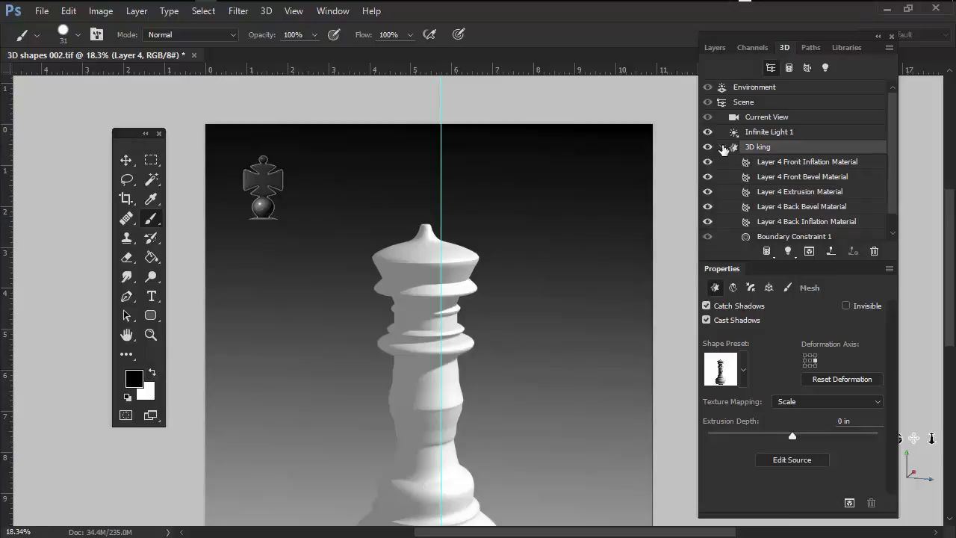
right_click(803, 147)
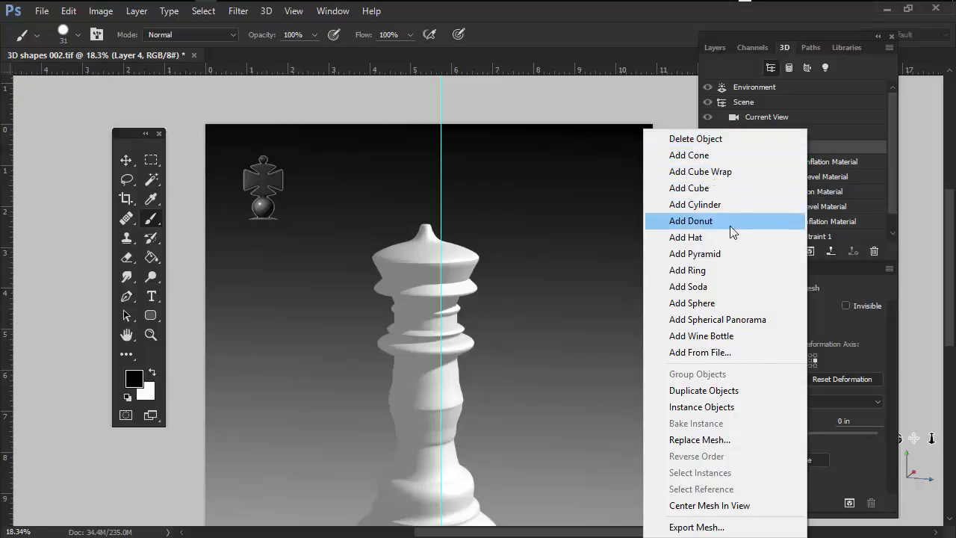
click(703, 311)
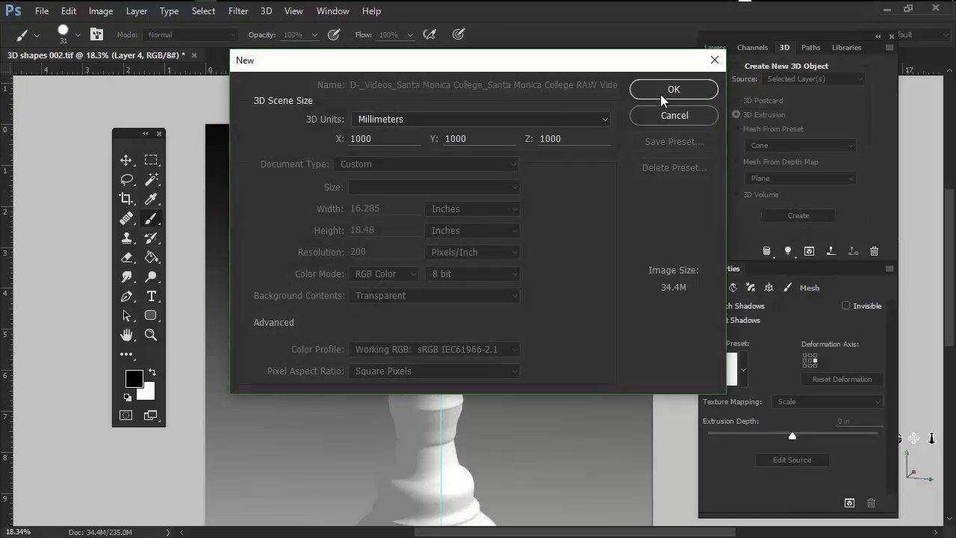
click(662, 91)
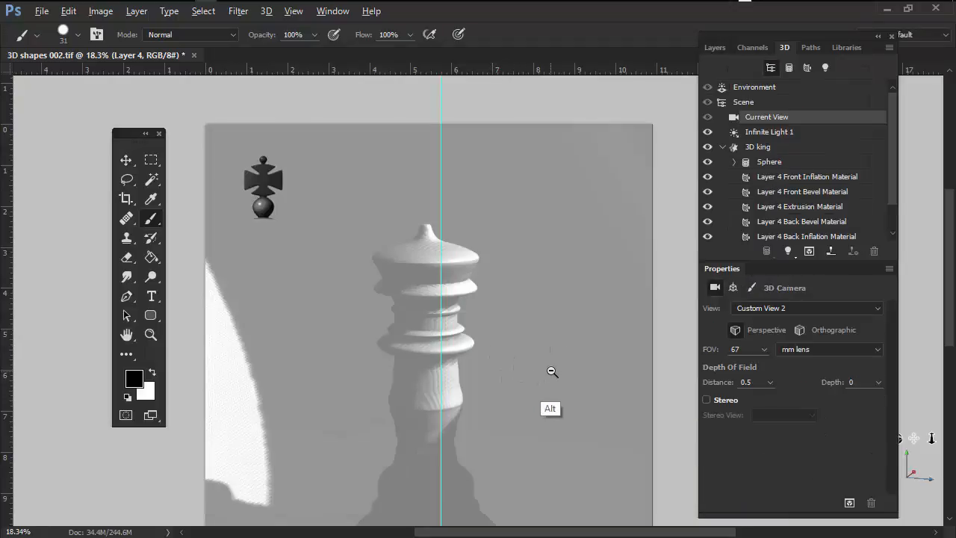
Reset the sphere's position coordinates to X 0, Y 0, Z 0 so it centres on the chess piece's axis.
scroll(532, 377, down, 5)
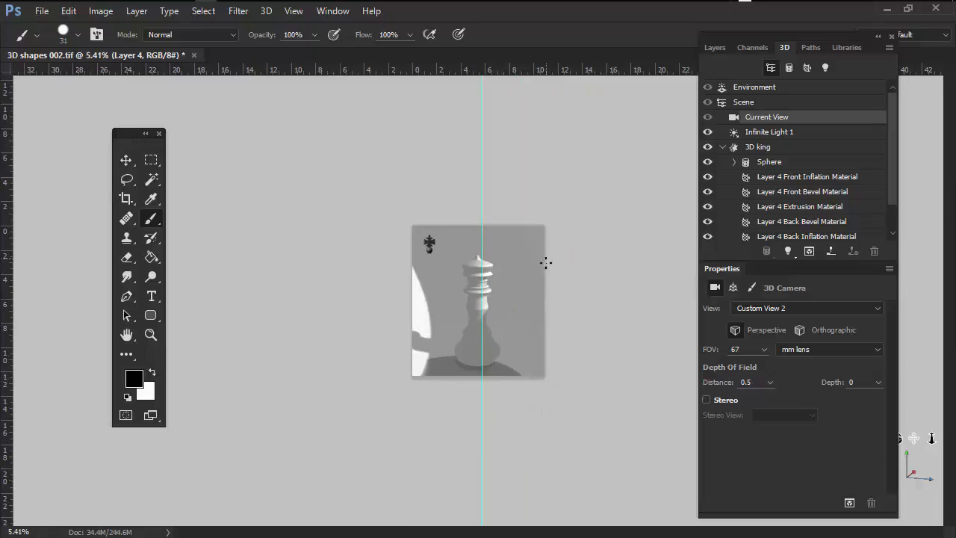
click(770, 162)
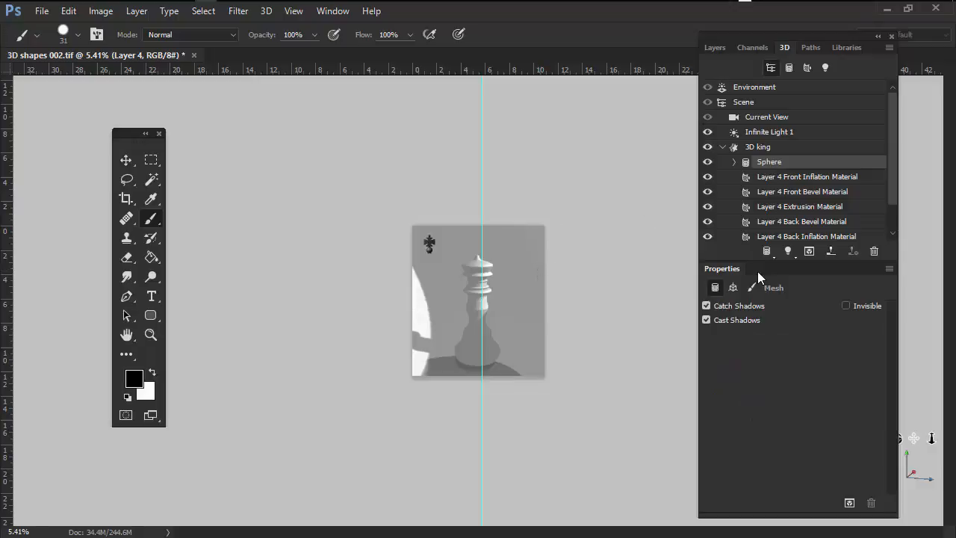
click(732, 288)
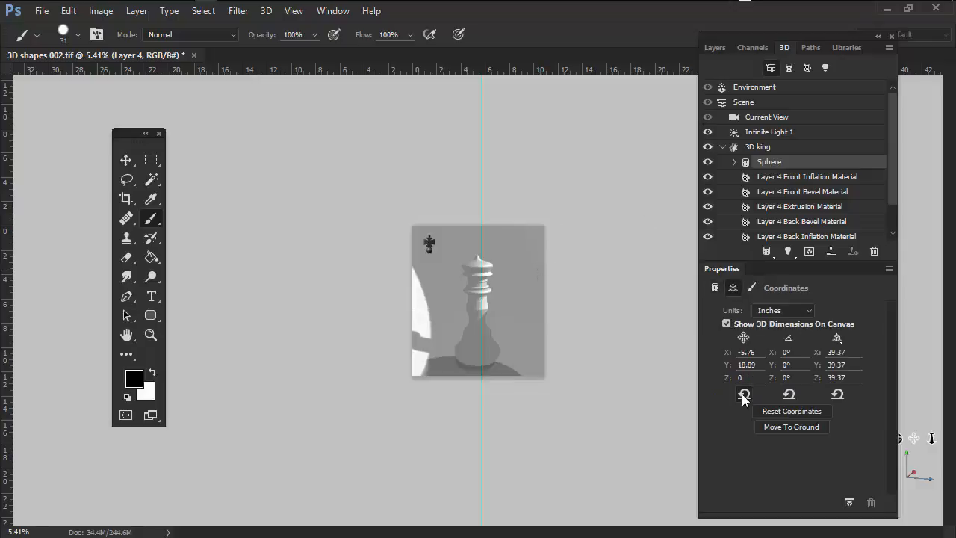
click(743, 394)
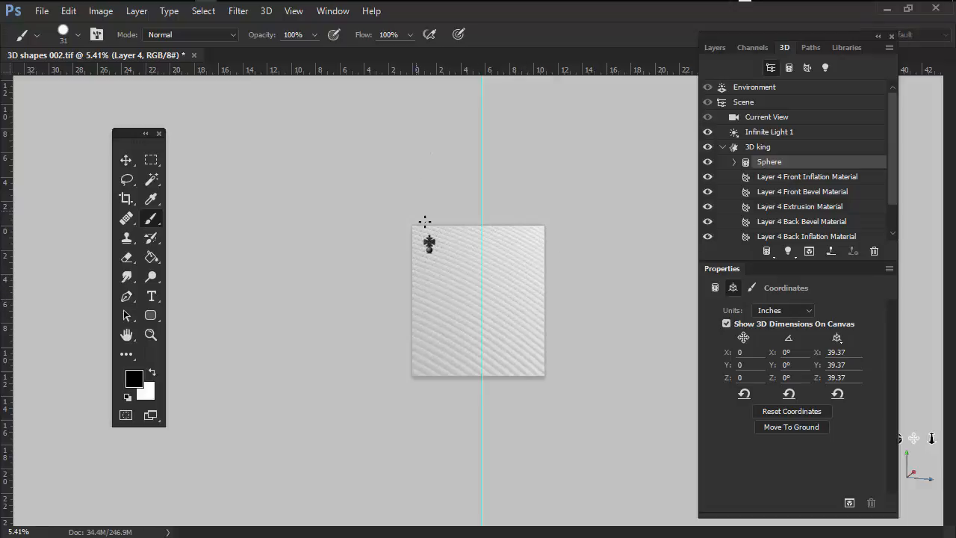
Scale the sphere down uniformly to about 3.37 inches on all three axes.
key(v)
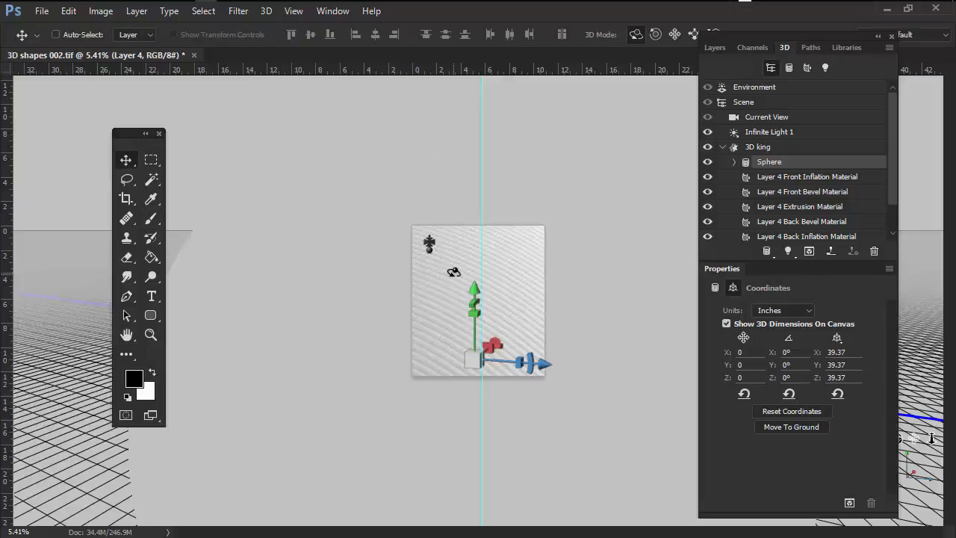
drag(782, 33, 847, 62)
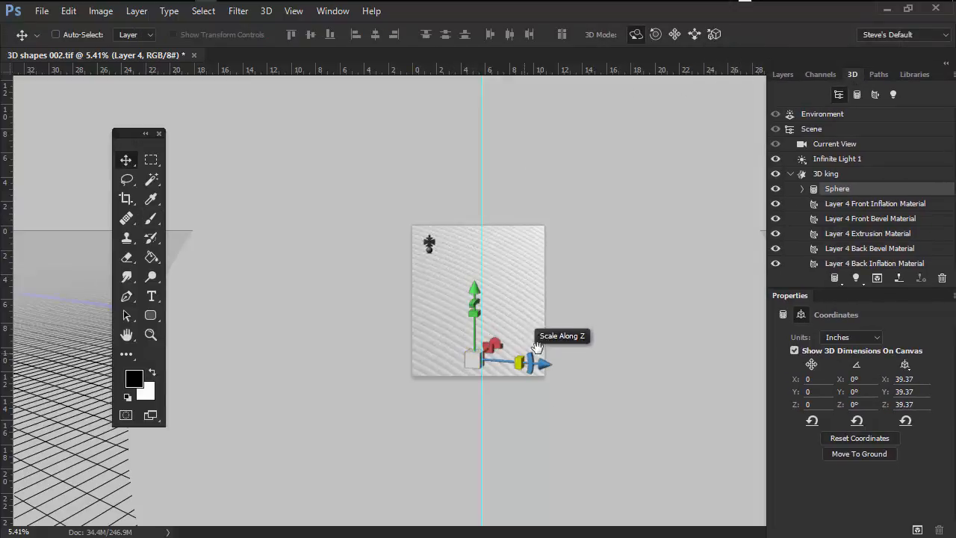
scroll(490, 347, down, 5)
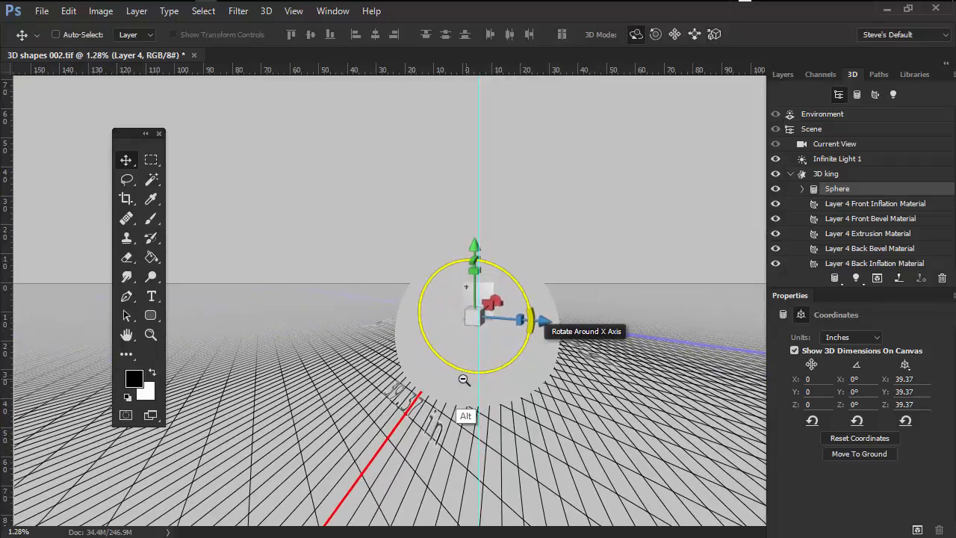
scroll(501, 366, up, 2)
scroll(516, 384, up, 3)
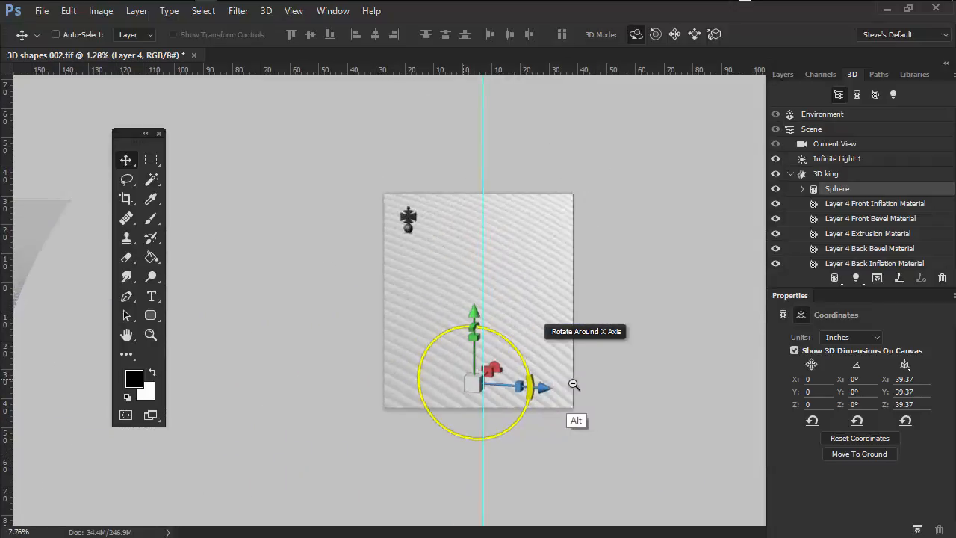
scroll(500, 385, down, 3)
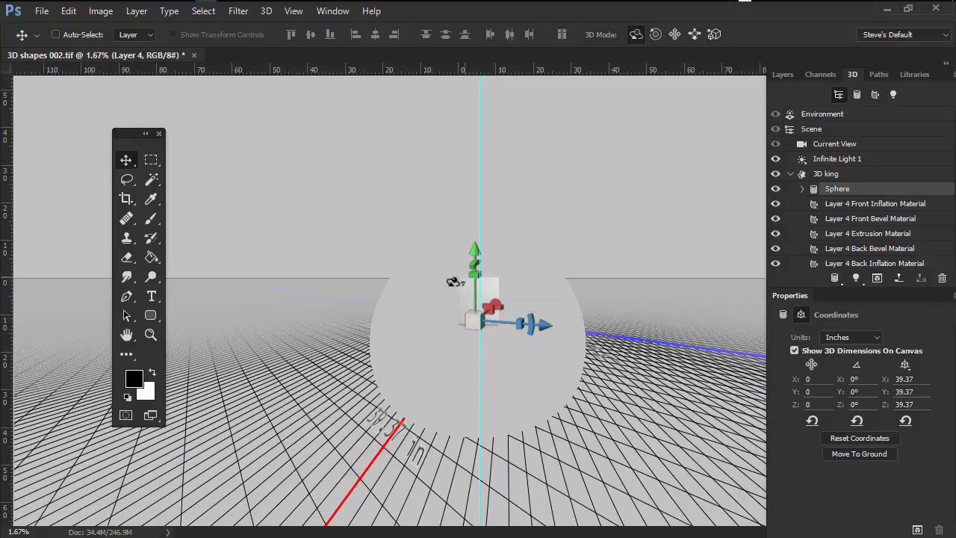
drag(480, 317, 275, 423)
key(ctrl)
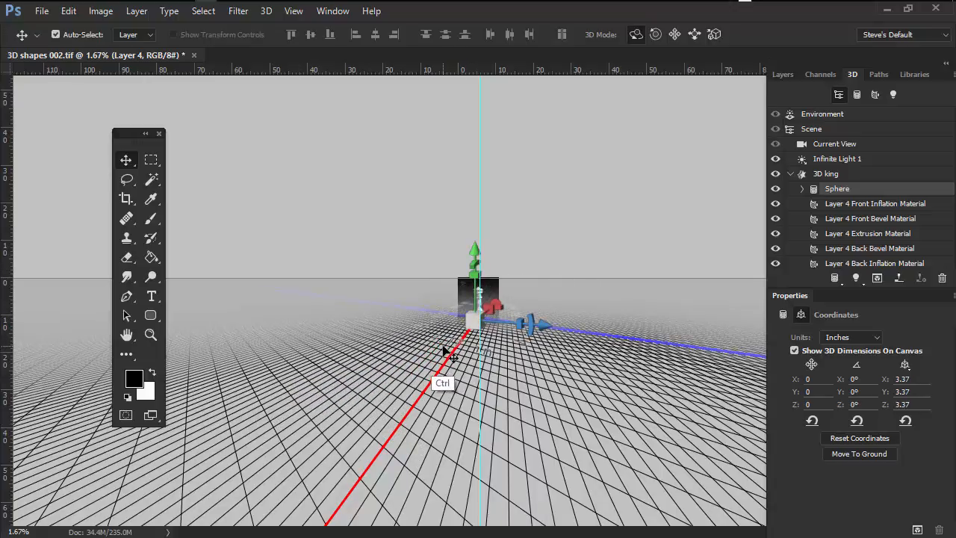
Raise the sphere along its vertical axis to about Y 9.14 inches, at the crown of the chess piece.
key(ctrl+0)
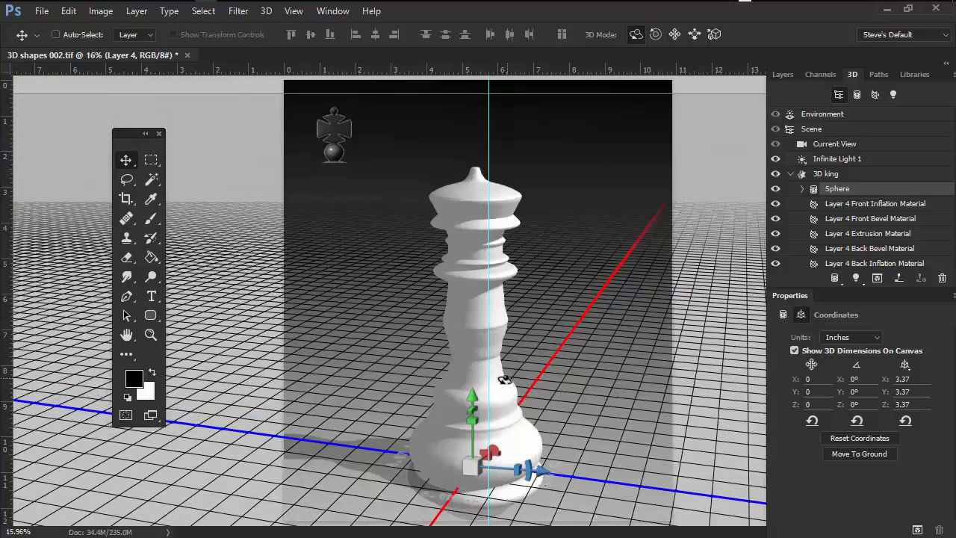
drag(472, 395, 472, 92)
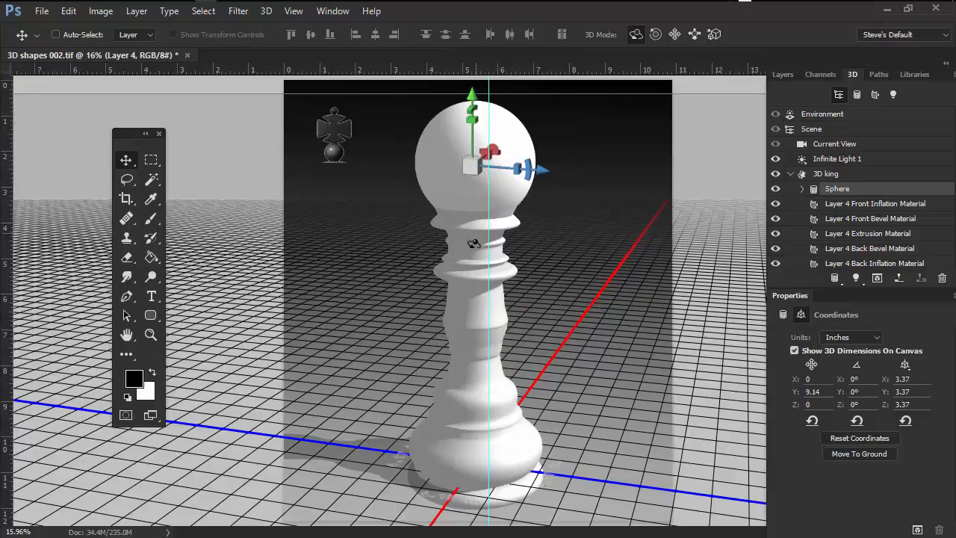
scroll(539, 237, down, 2)
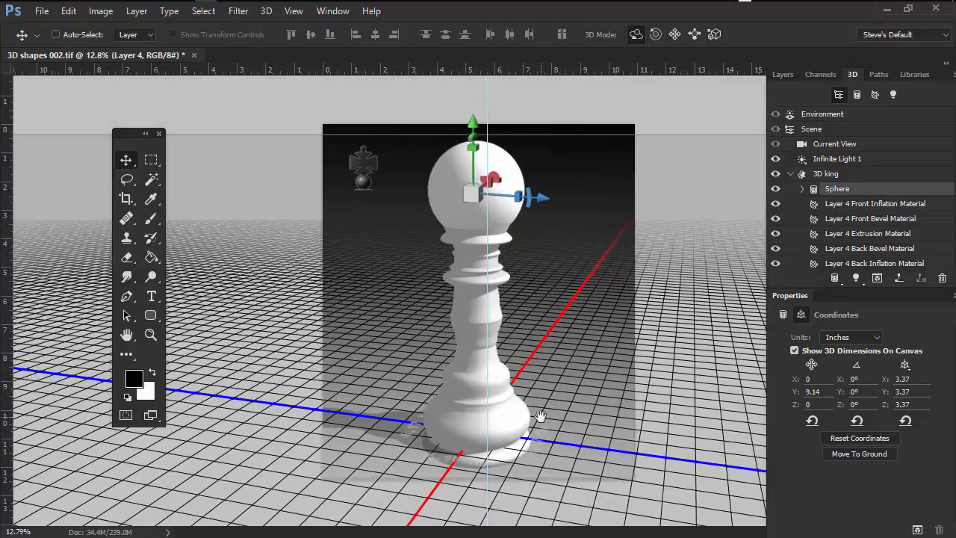
Switch to full screen mode, shrink the sphere uniformly to about 0.93 inches and seat it on the finial at about Y 9.34 inches.
key(g)
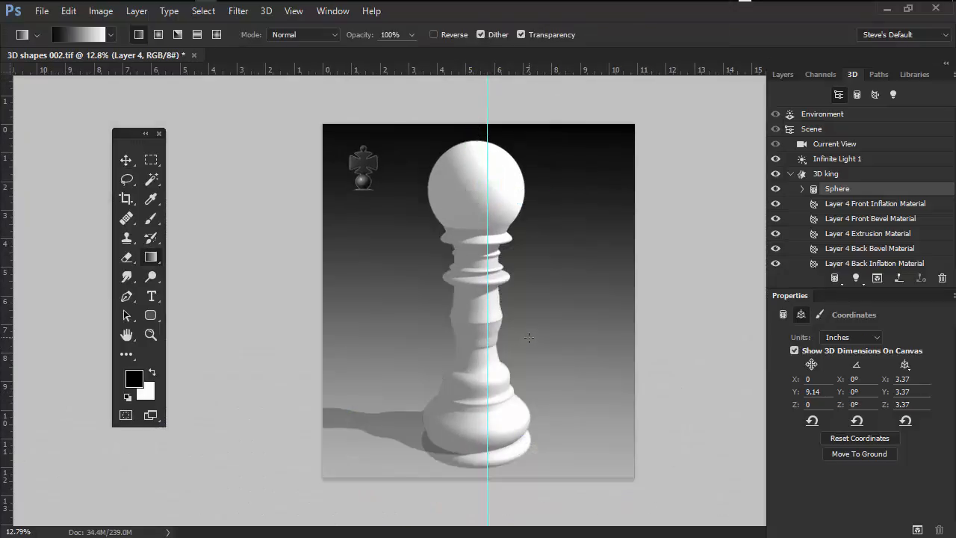
key(f)
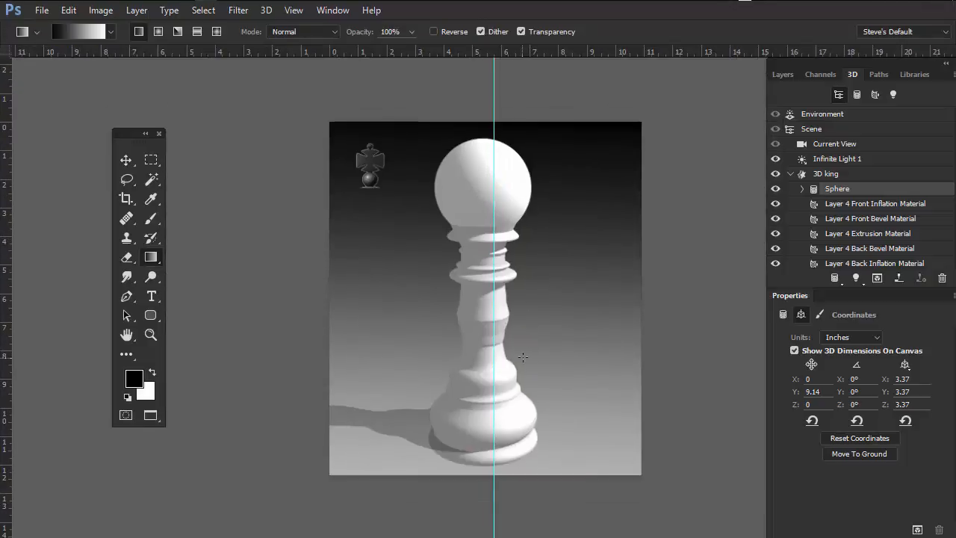
drag(523, 357, 511, 399)
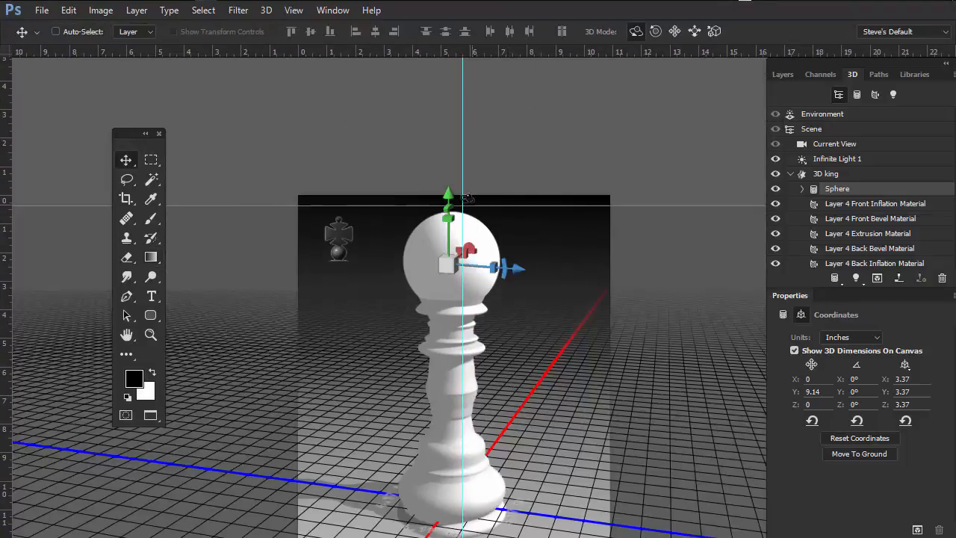
drag(448, 192, 456, 152)
drag(445, 223, 445, 193)
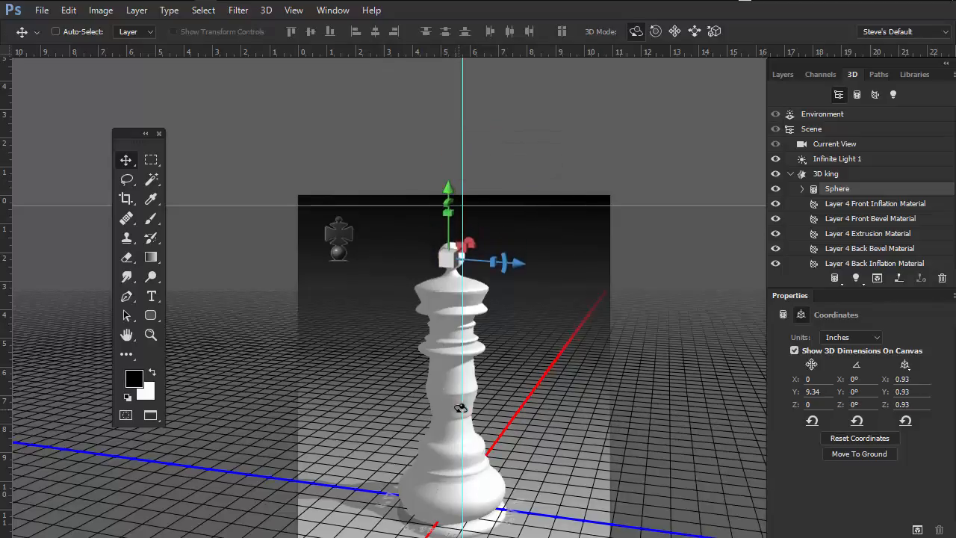
Orbit the 3D camera to view the crown and its ball from a slightly higher angle.
scroll(475, 269, up, 5)
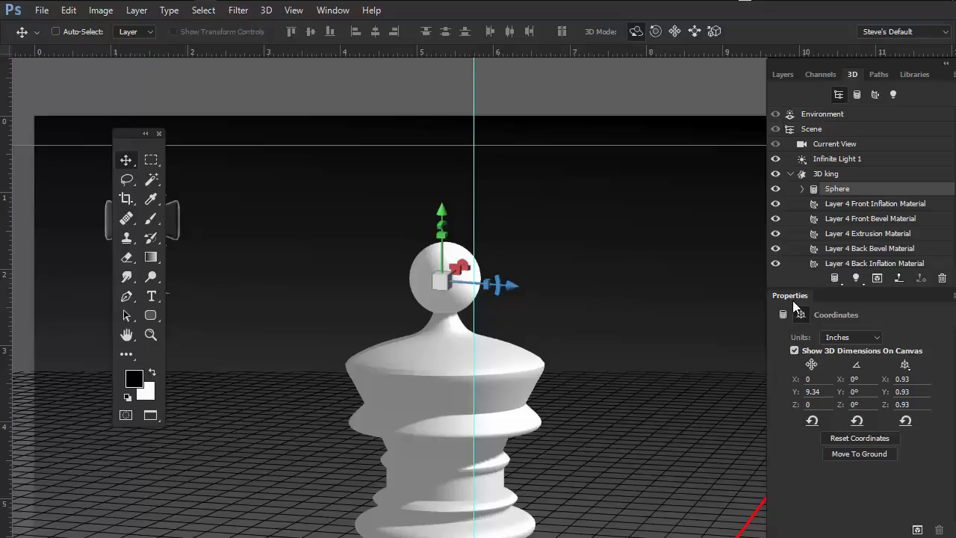
click(621, 434)
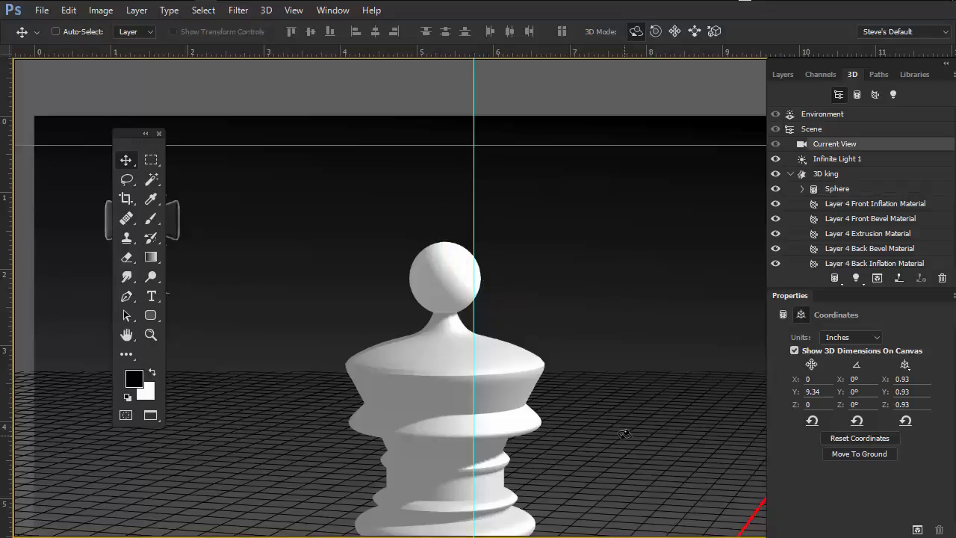
drag(663, 443, 685, 415)
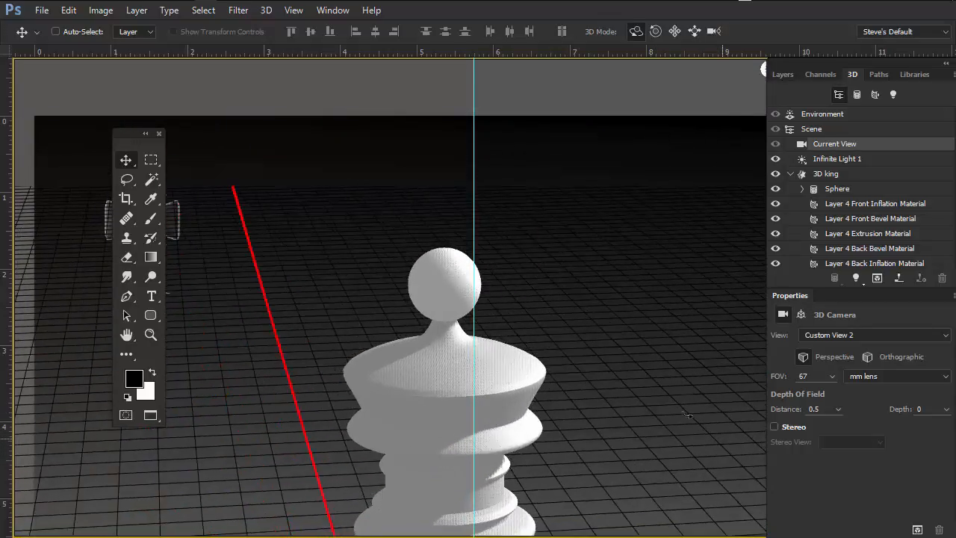
Move the tool panel clear of the flat cross ornament and float the layers panel with Layer 3 in view.
drag(124, 135, 94, 288)
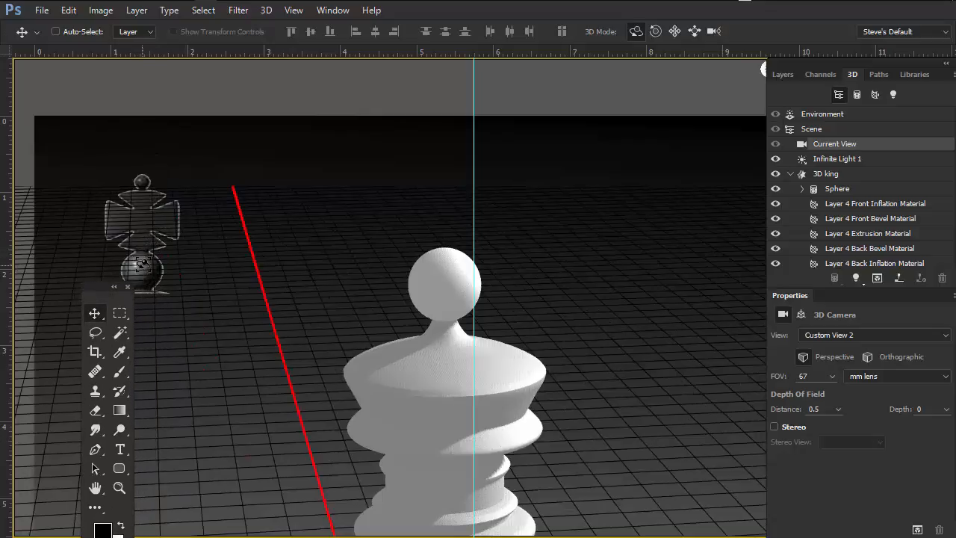
click(782, 74)
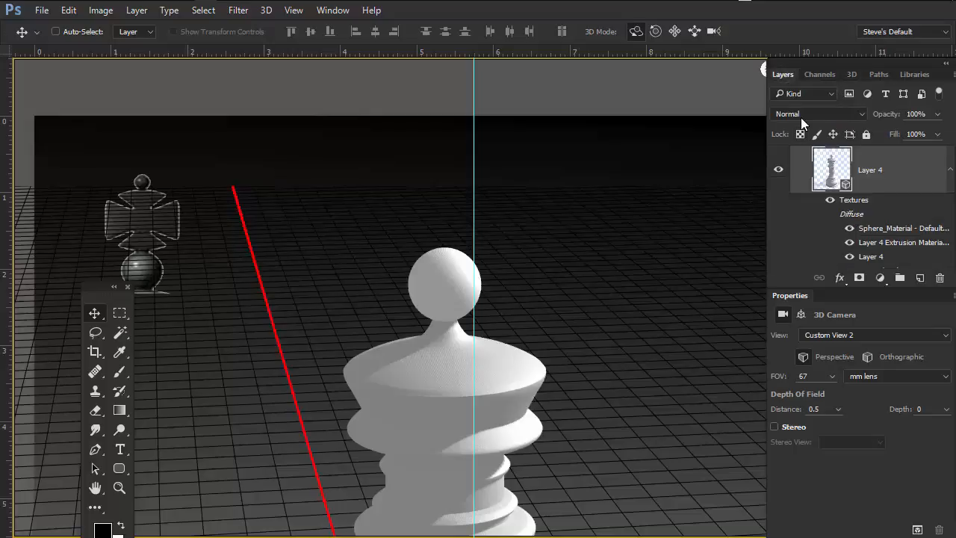
drag(828, 62, 756, 55)
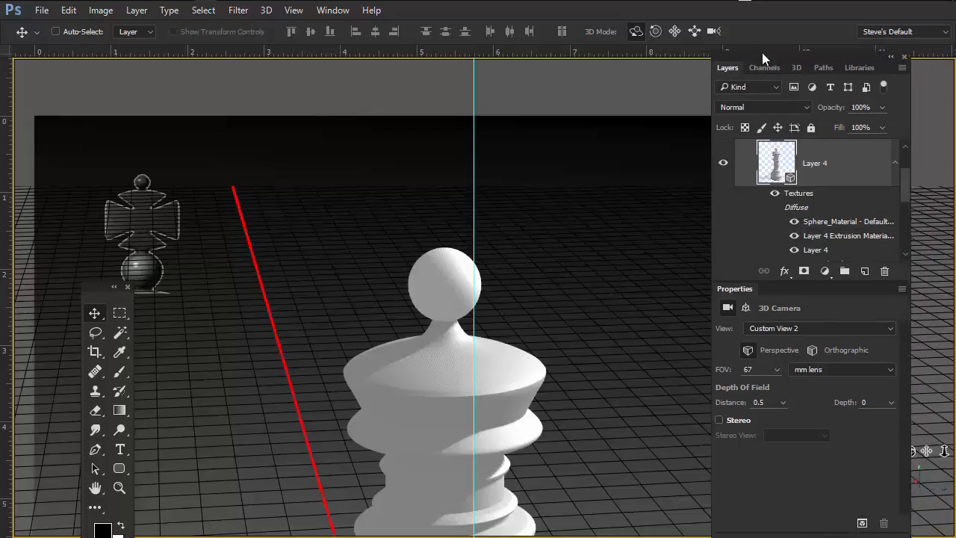
drag(891, 188, 889, 171)
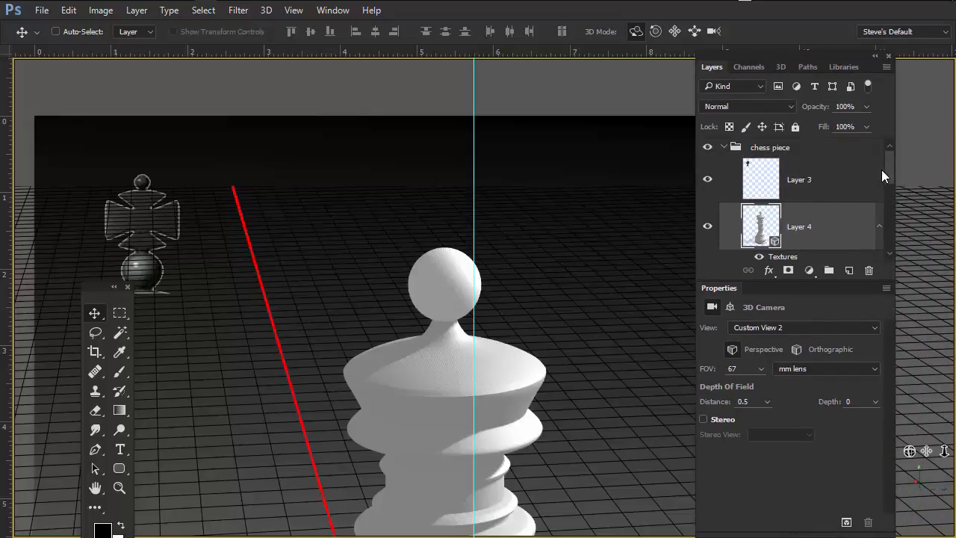
Move the cross ornament on Layer 3 closer to the crown and activate the Rectangular Marquee tool.
click(758, 183)
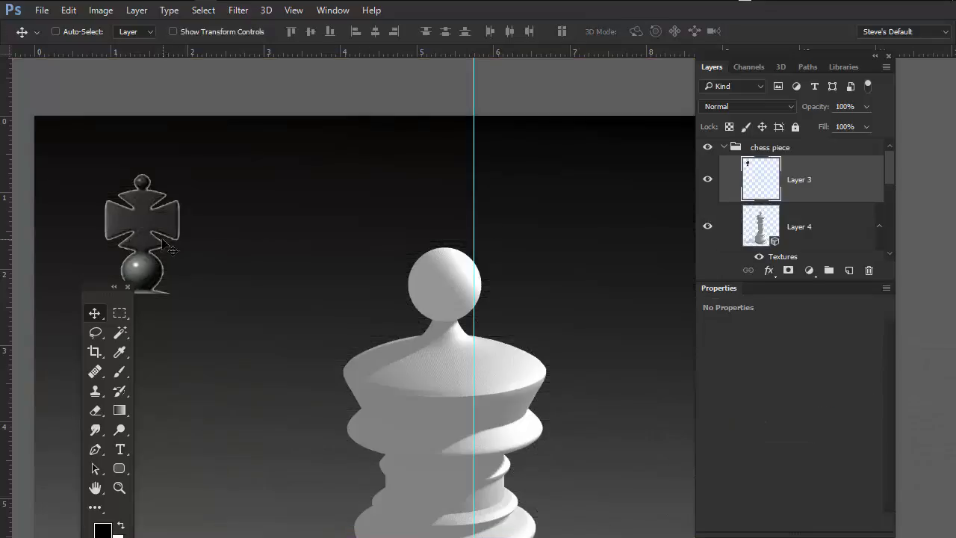
drag(149, 223, 258, 259)
key(m)
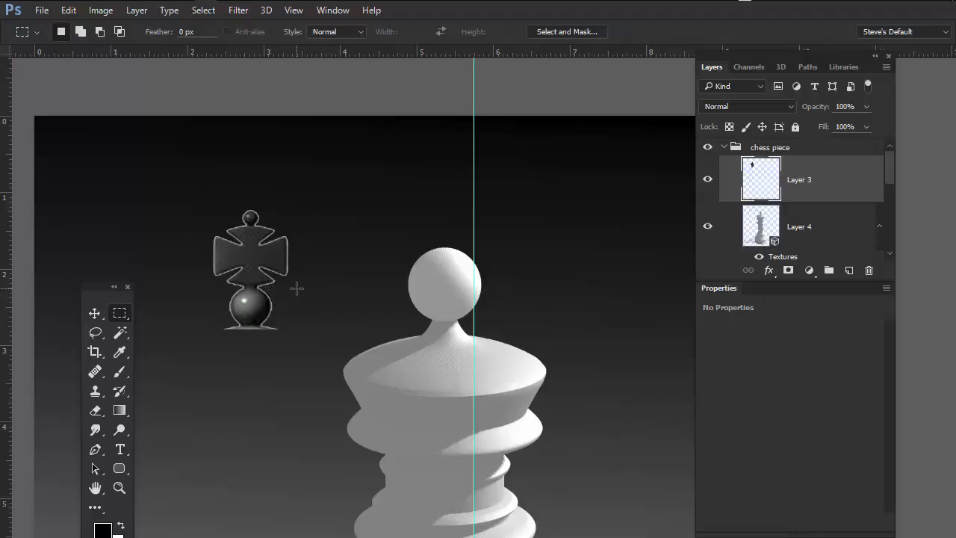
Delete the ball and base beneath the flat cross on Layer 3 and the small knob above it, leaving nothing selected.
drag(299, 290, 160, 384)
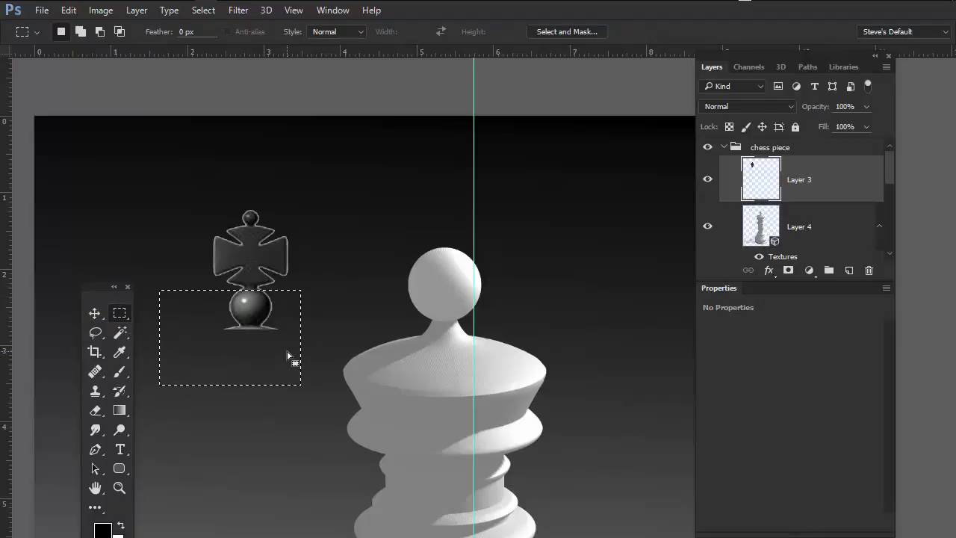
drag(288, 354, 301, 351)
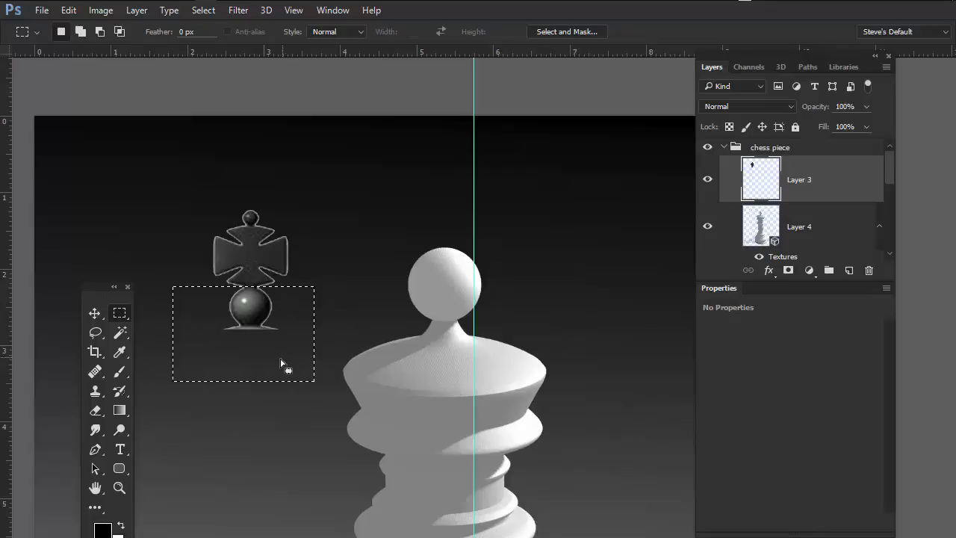
key(Delete)
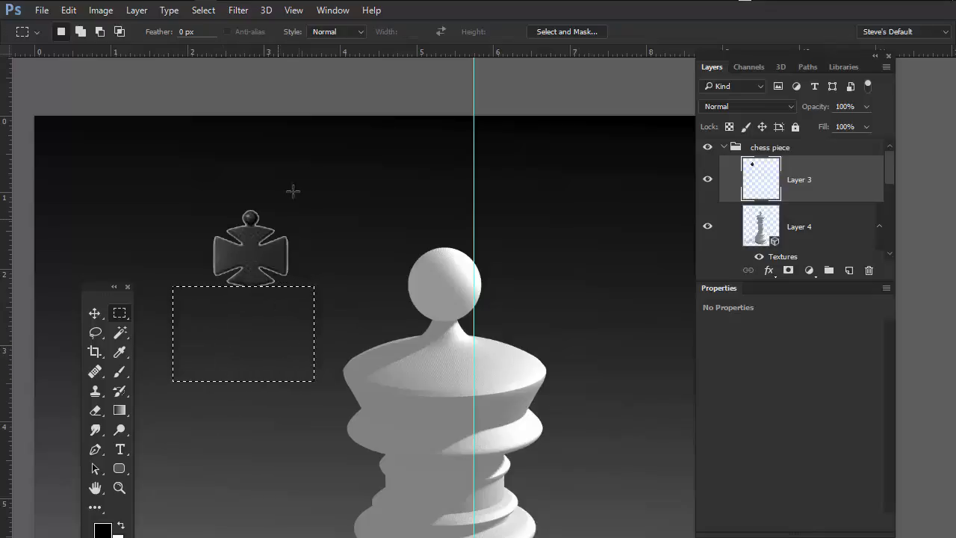
mouse_move(214, 181)
mouse_down()
mouse_move(236, 218)
mouse_move(283, 225)
mouse_up()
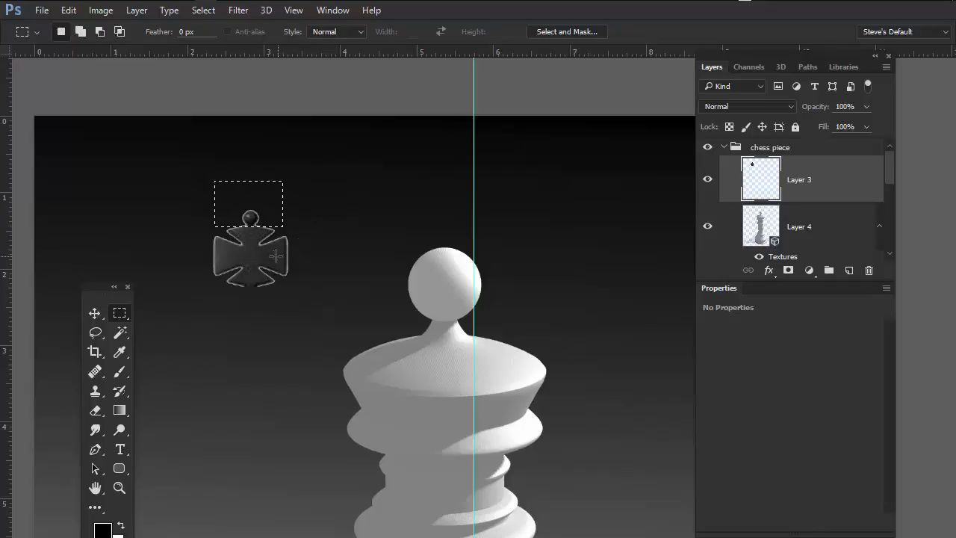
key(Delete)
key(ctrl+d)
Convert the cross on Layer 3 into a 3D extrusion and tilt it to expose its depth.
click(780, 66)
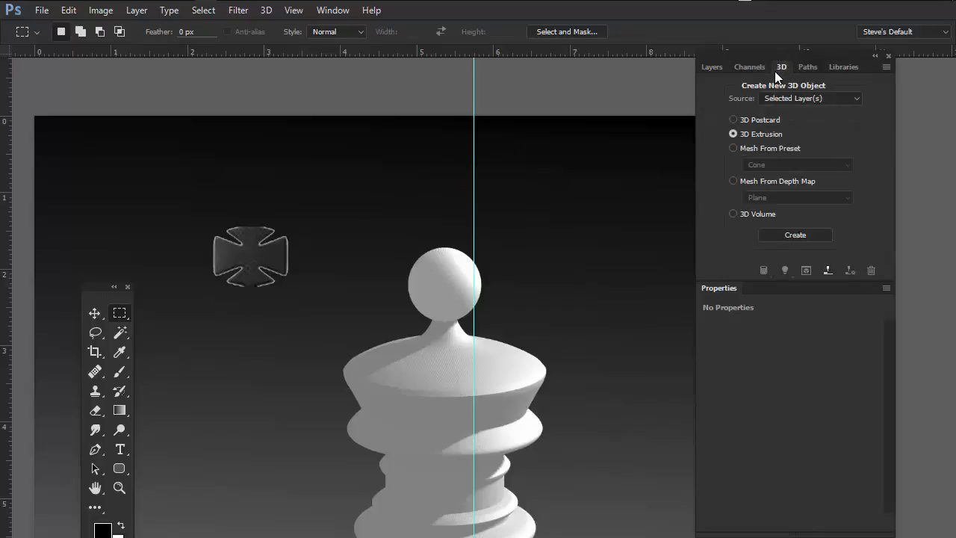
click(784, 235)
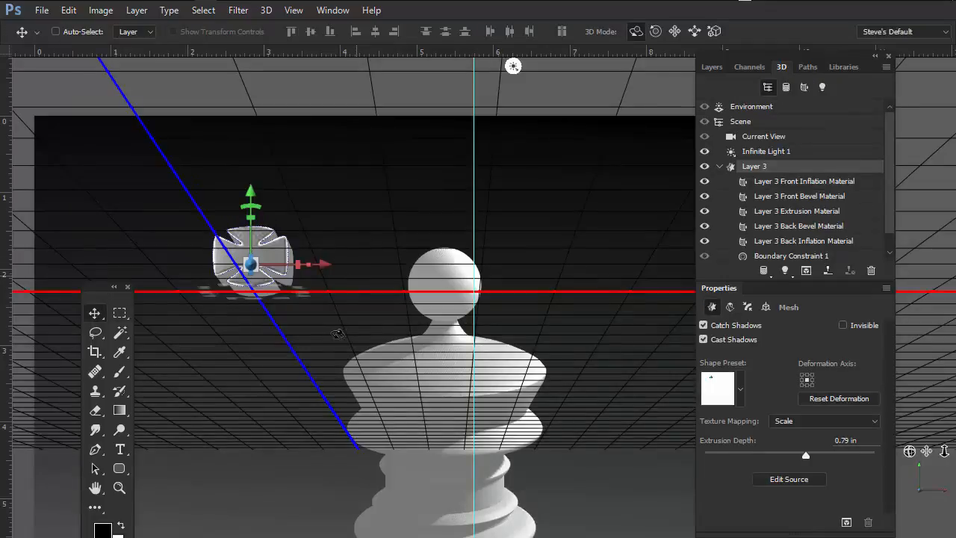
drag(338, 335, 324, 354)
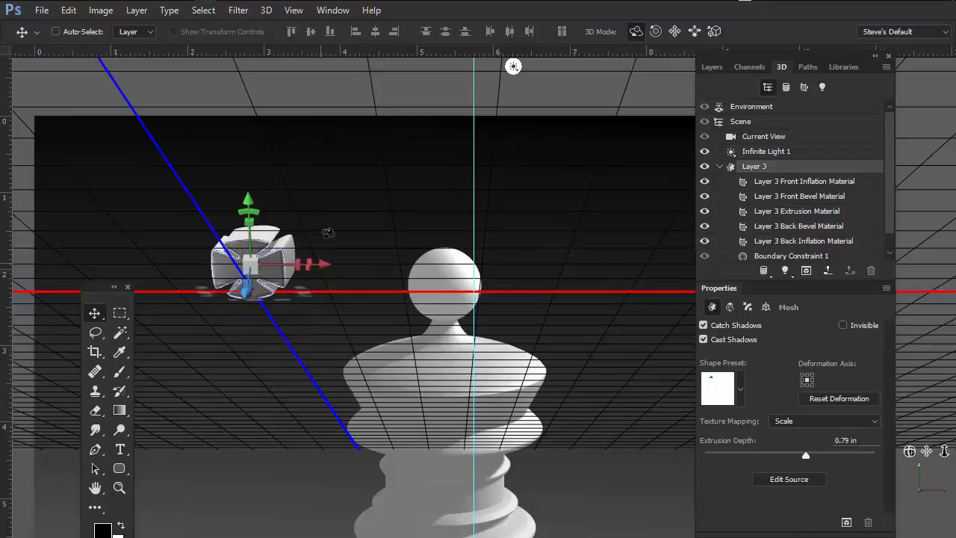
drag(326, 236, 307, 252)
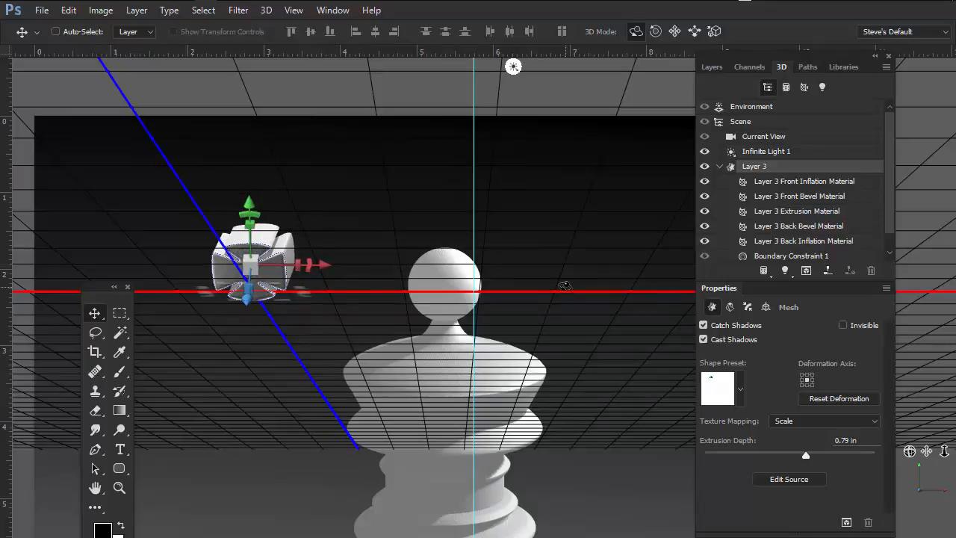
Thin the extruded cross by scaling it along Z to about 0.21 inches.
drag(565, 286, 554, 256)
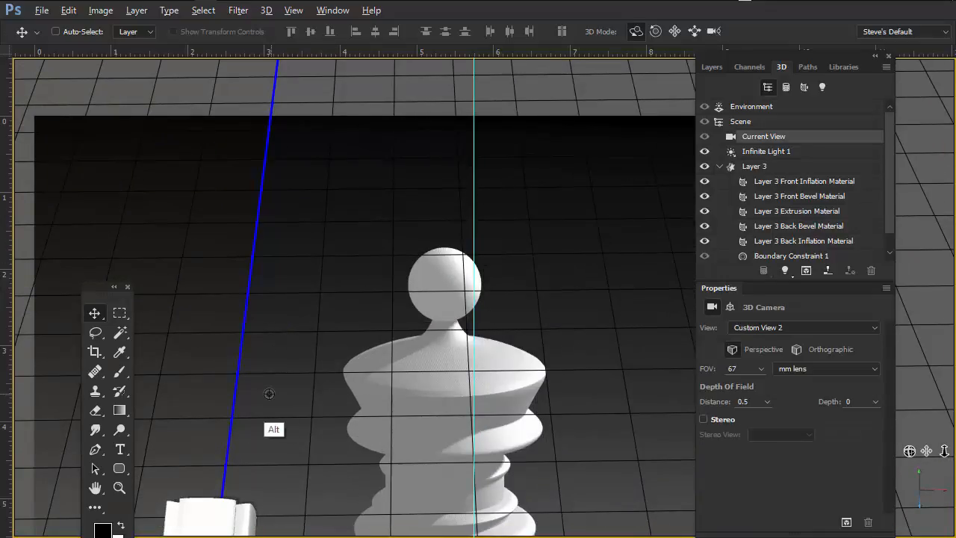
click(674, 32)
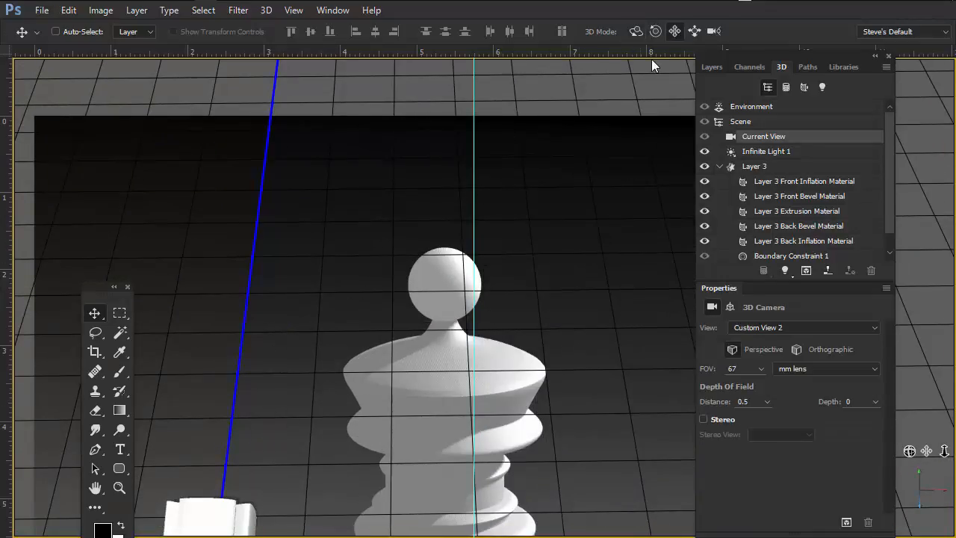
drag(267, 401, 389, 124)
click(221, 491)
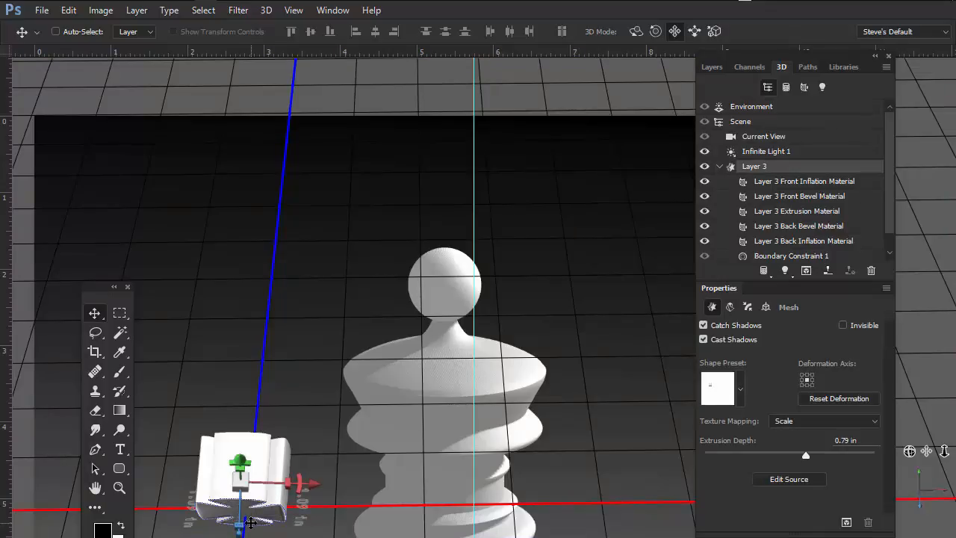
drag(227, 467, 322, 467)
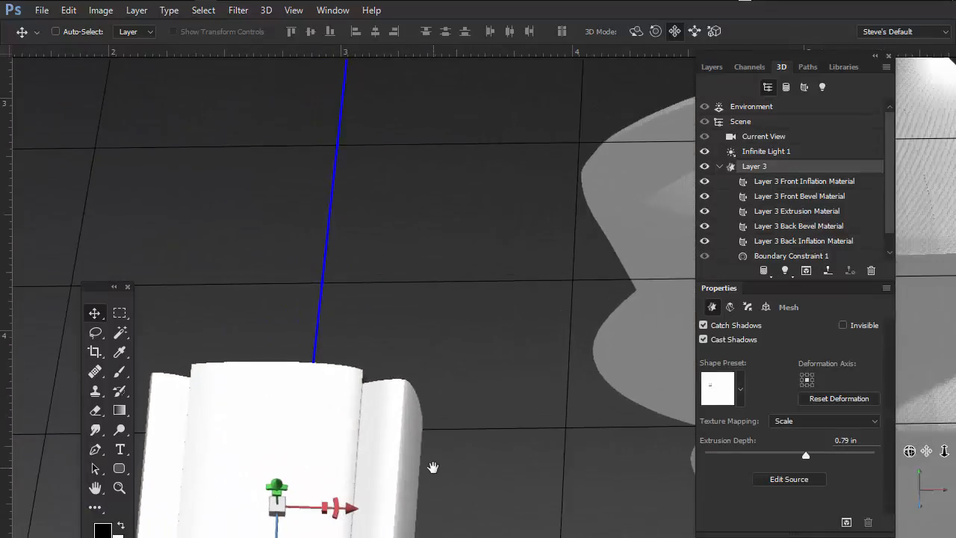
drag(433, 472, 458, 266)
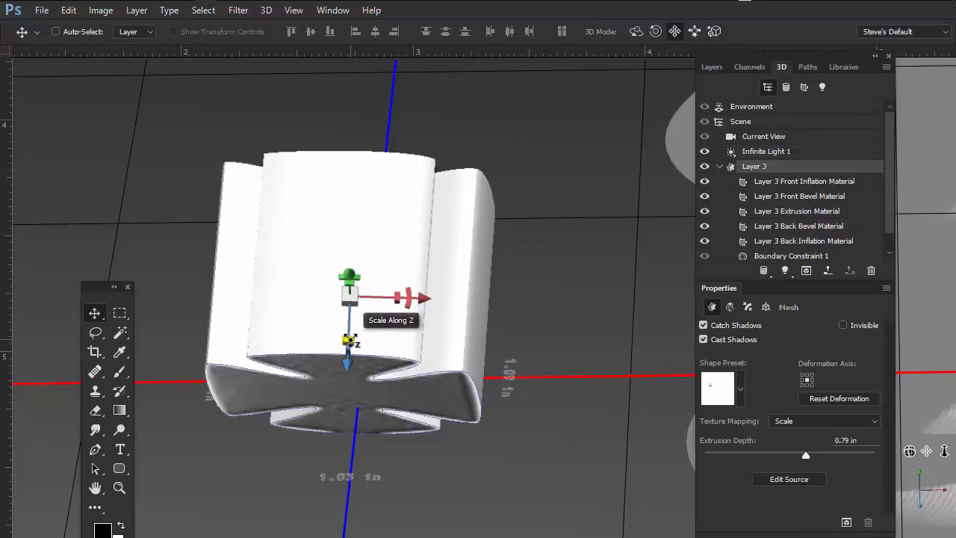
mouse_move(349, 340)
mouse_down()
mouse_move(369, 253)
mouse_move(366, 265)
mouse_up()
key(ctrl+0)
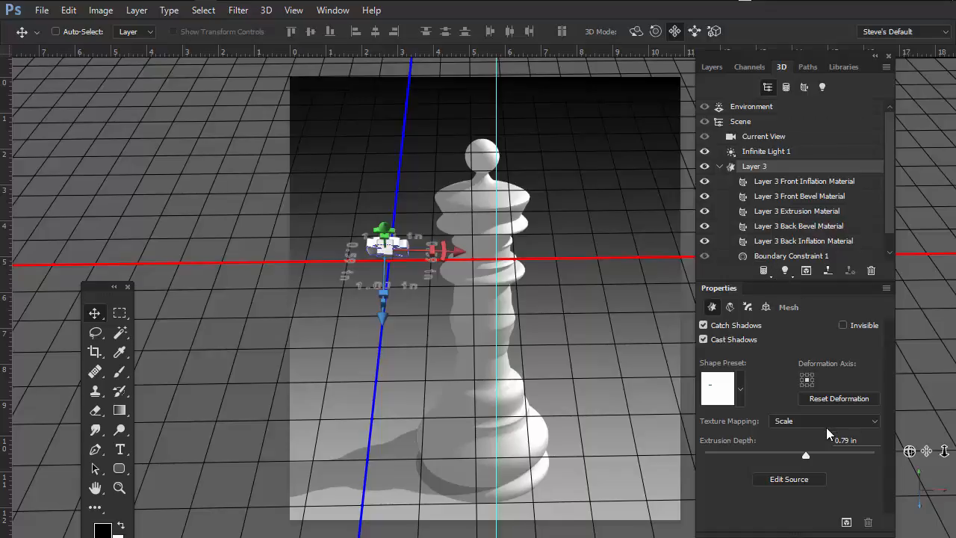
Reset the cross's position and rotation coordinates to zero.
click(765, 307)
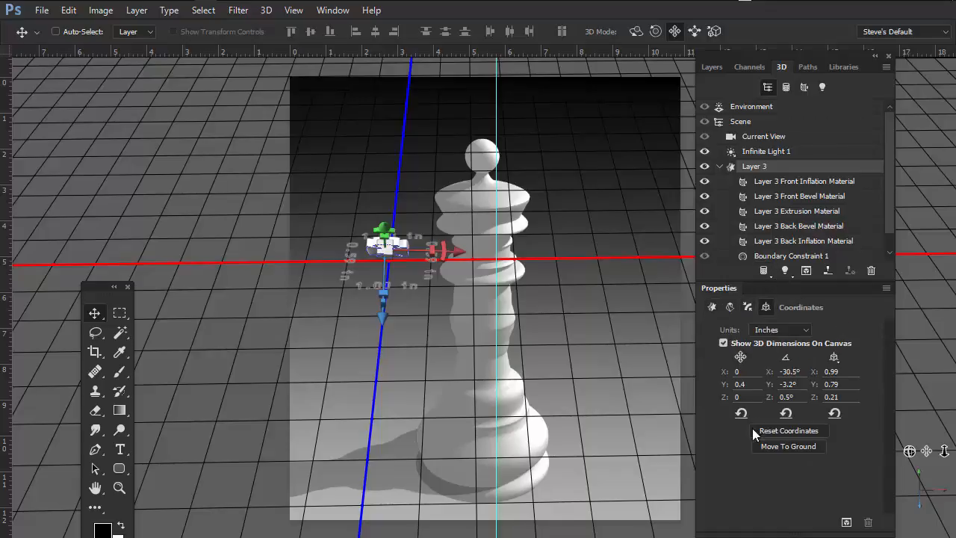
click(741, 413)
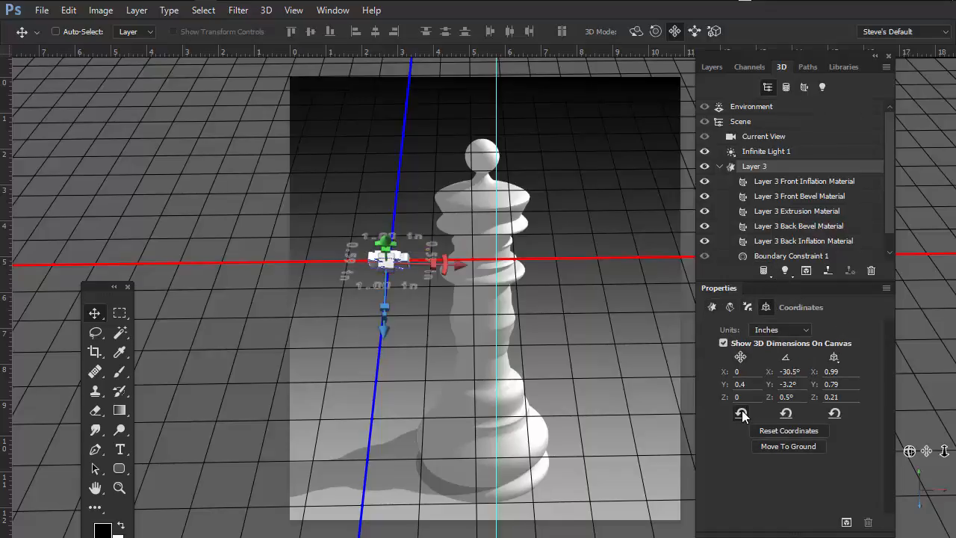
click(786, 415)
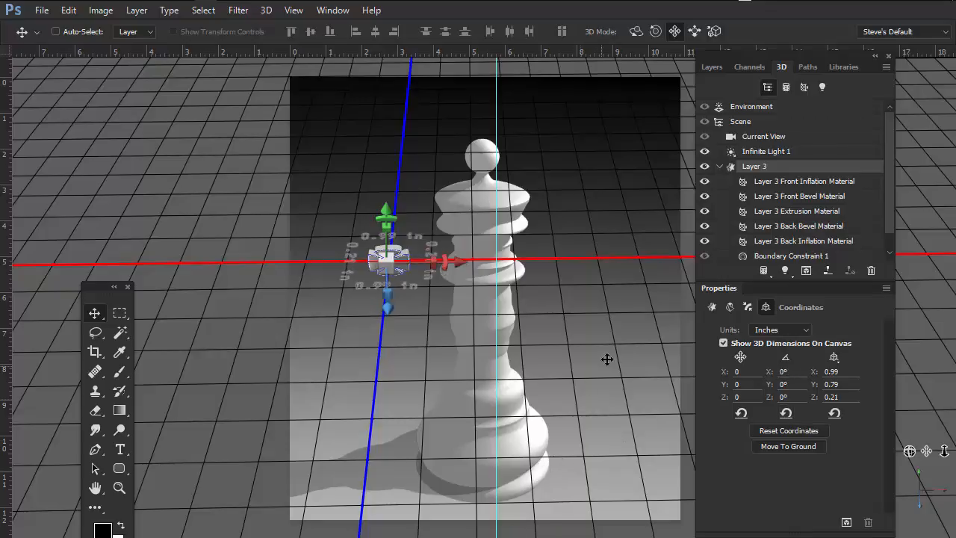
Merge the 3D cross on Layer 3 with the 3D king on Layer 4 into one 3D layer.
click(711, 67)
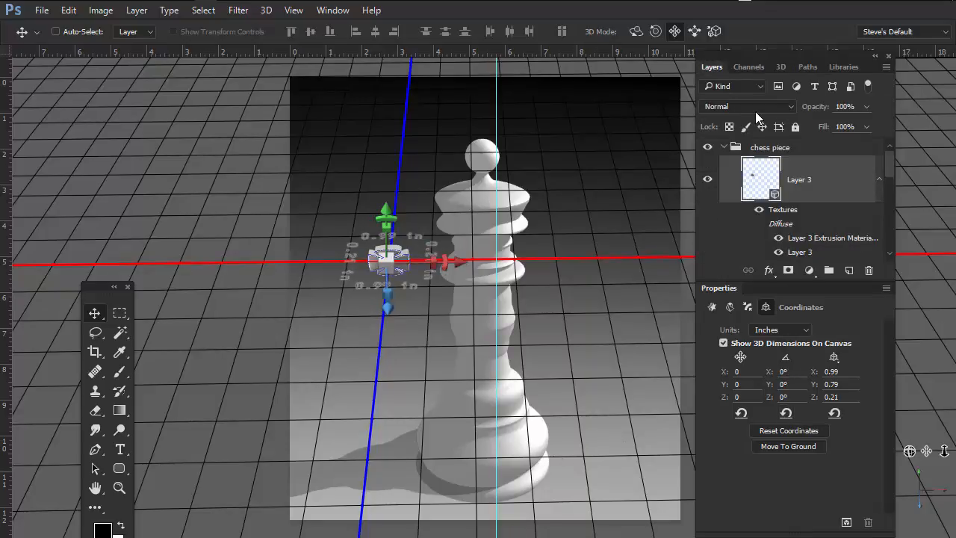
mouse_move(890, 164)
mouse_down()
mouse_move(875, 199)
mouse_move(880, 167)
mouse_move(875, 177)
mouse_move(893, 162)
mouse_up()
click(822, 233)
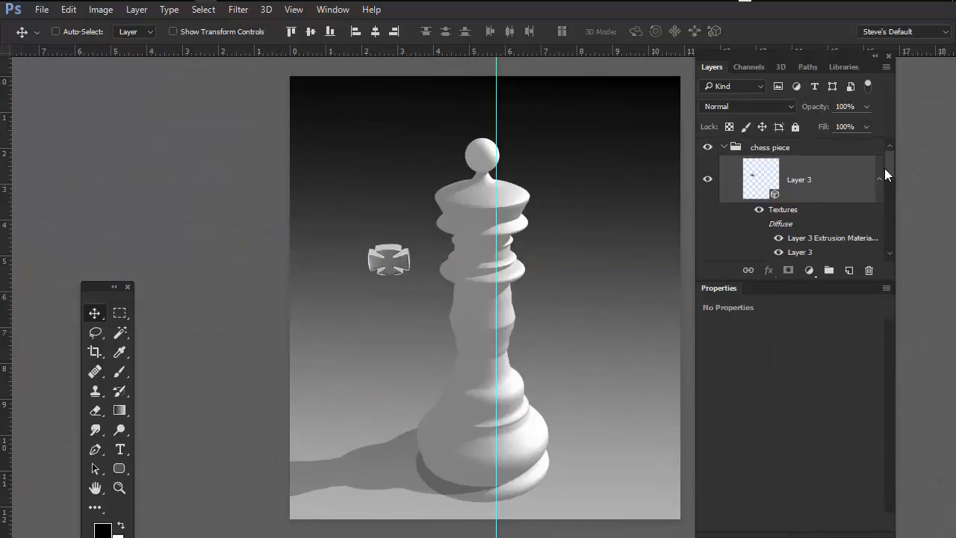
click(879, 180)
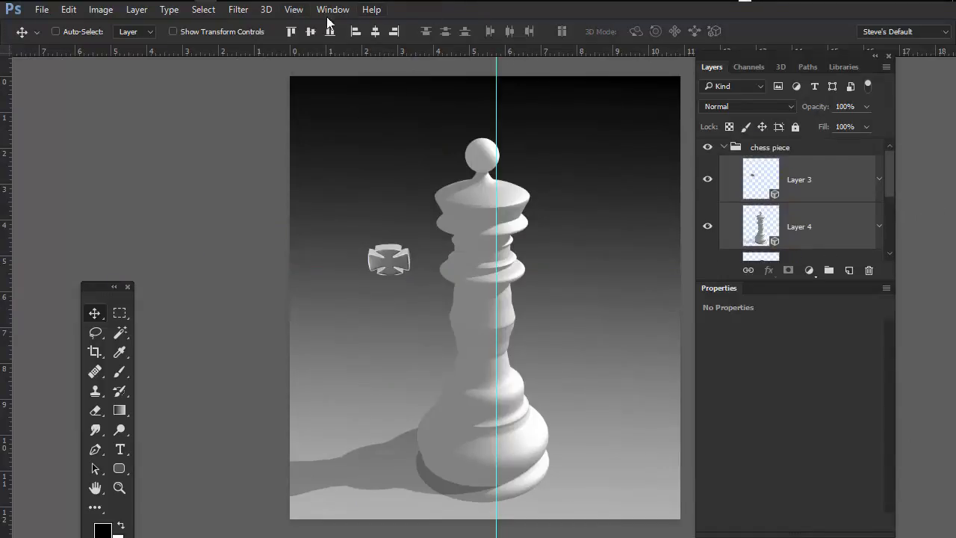
click(266, 10)
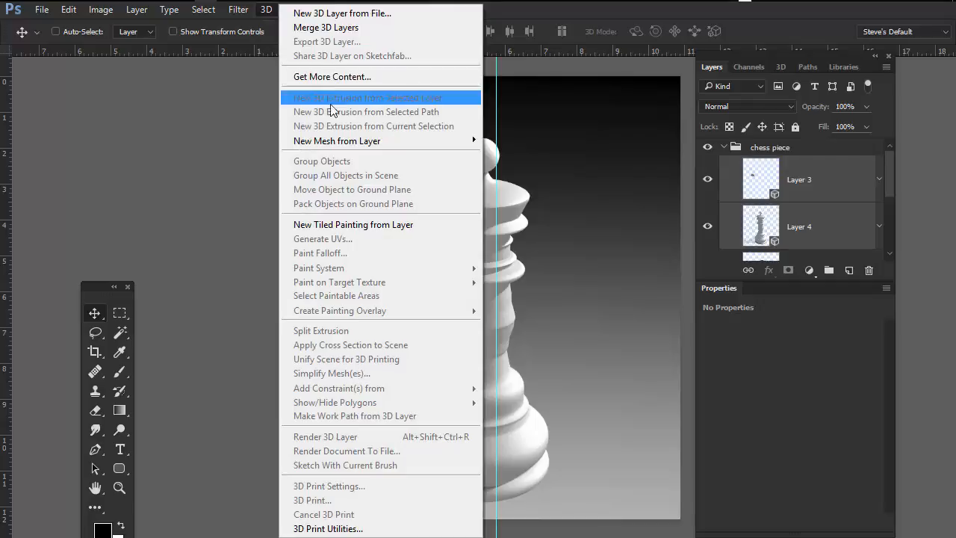
click(344, 28)
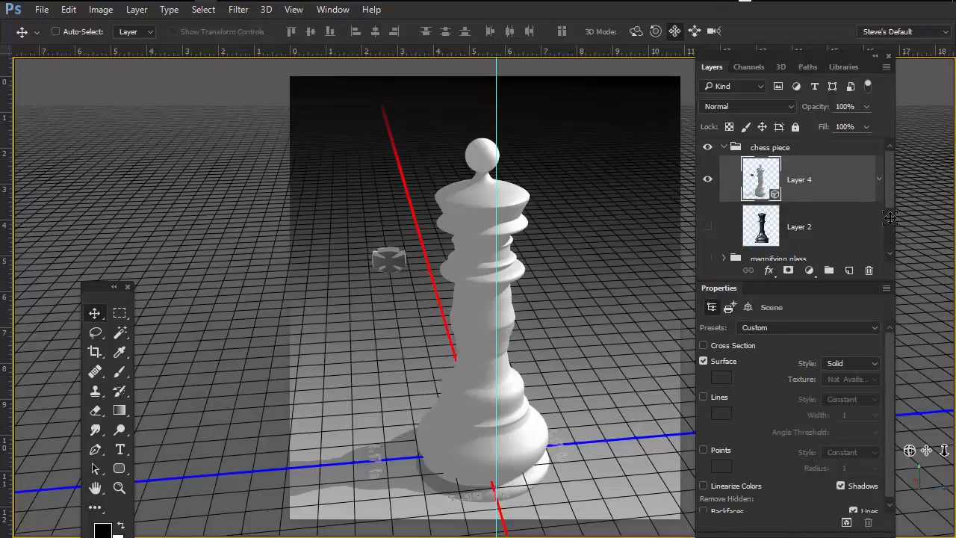
Rename the Layer 3 mesh in the merged 3D scene as cross.
click(782, 66)
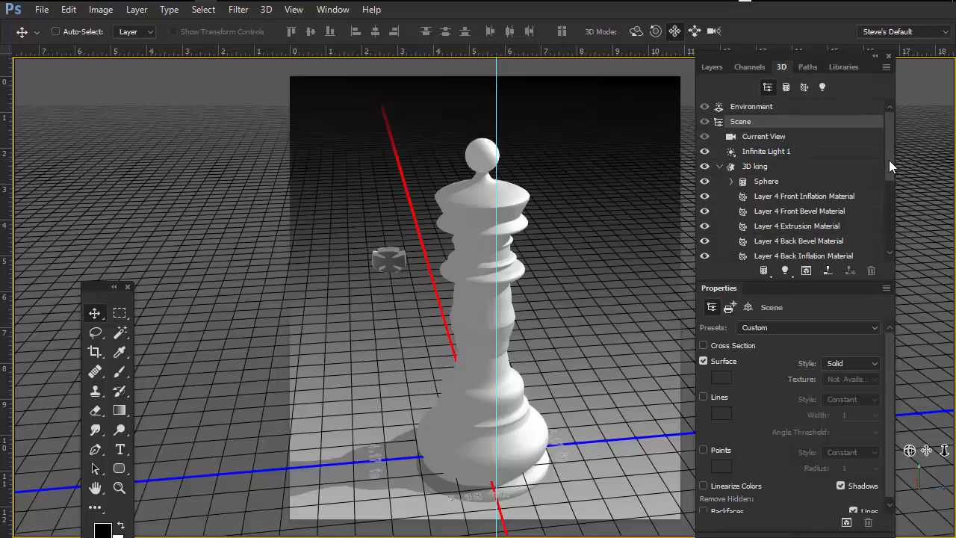
drag(889, 160, 870, 223)
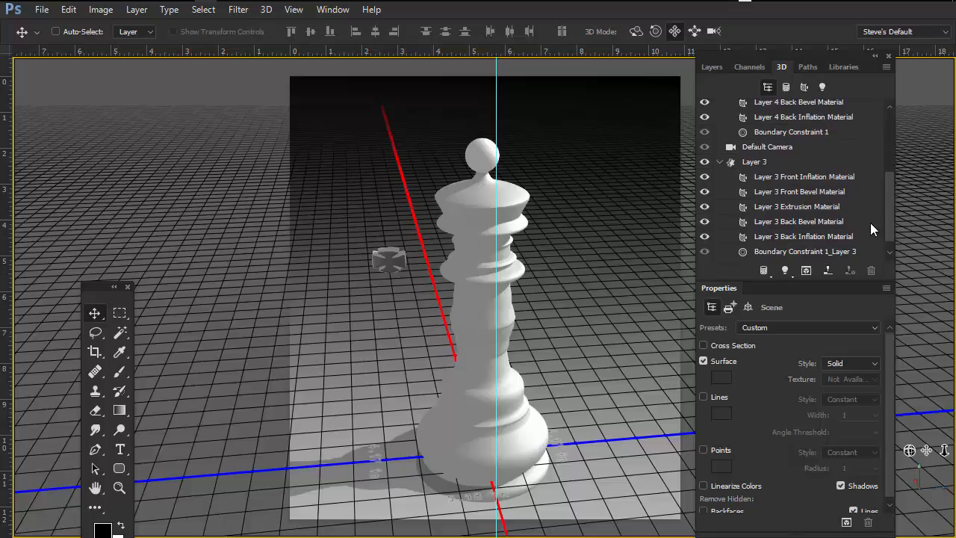
click(755, 162)
double_click(756, 163)
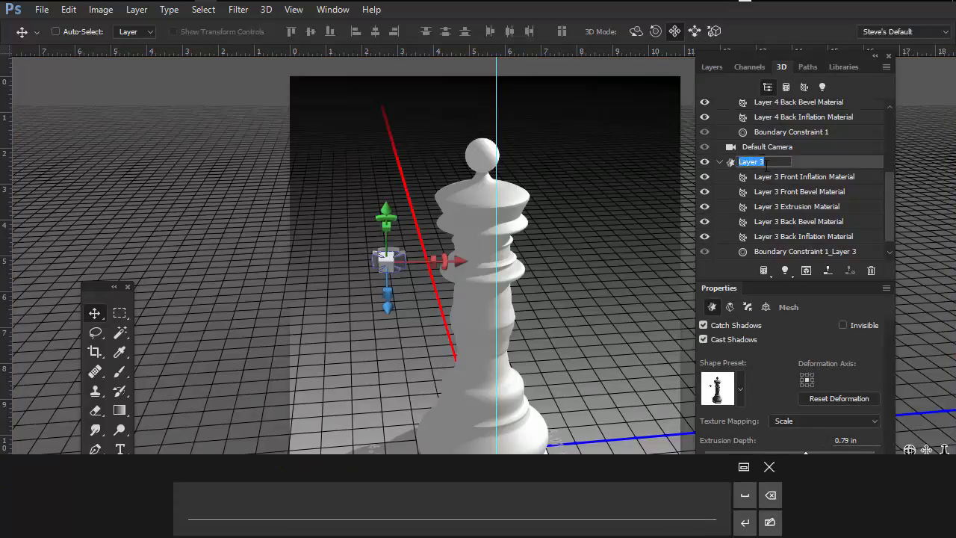
text(cross)
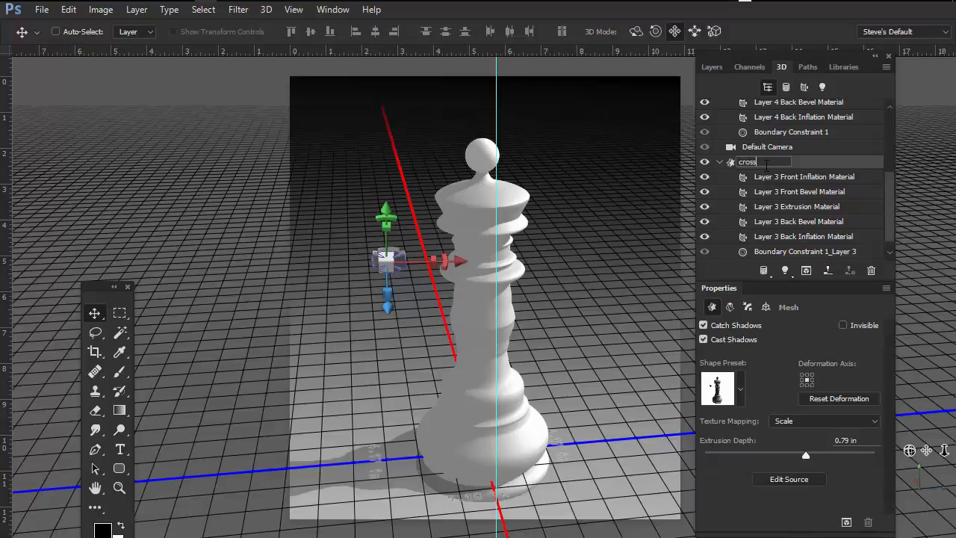
key(Escape)
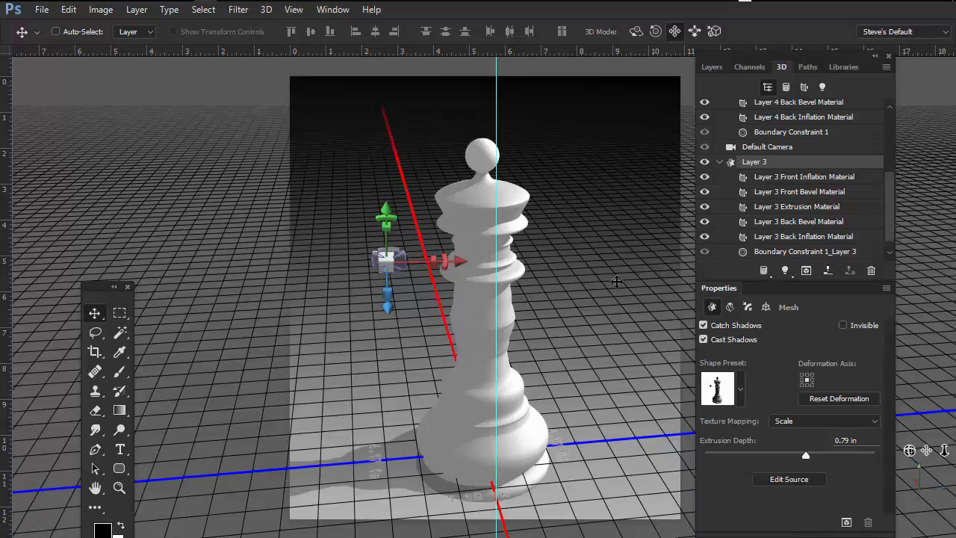
Collapse the contents of the 3D king object in the scene list.
click(616, 281)
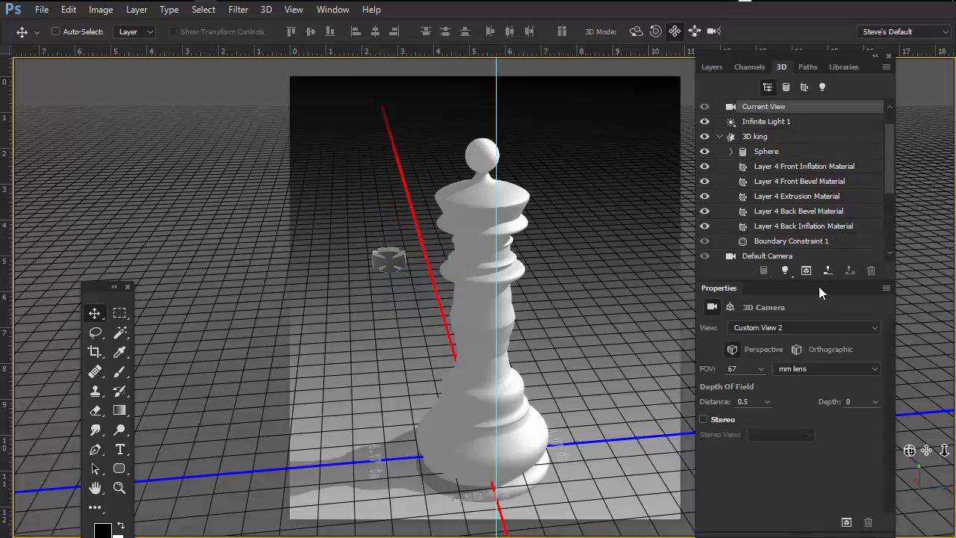
click(765, 122)
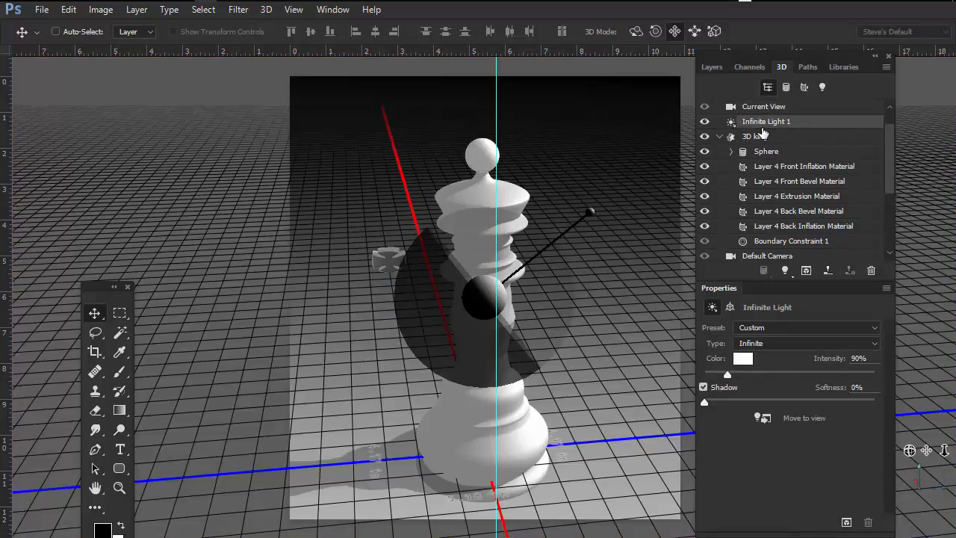
click(731, 152)
click(719, 136)
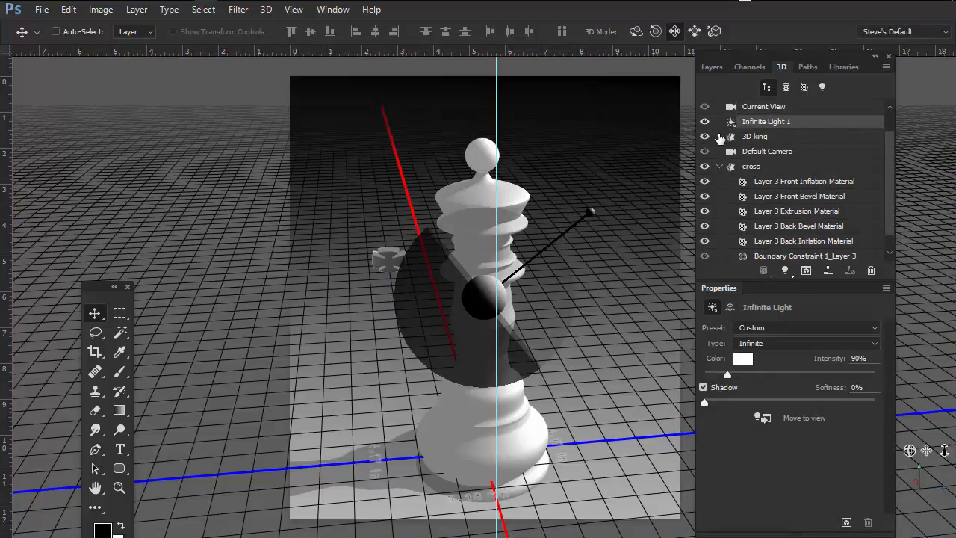
Reset the cross mesh's position and rotation in the merged scene and raise it above the king's ball to about Y 9.99 inches.
click(751, 166)
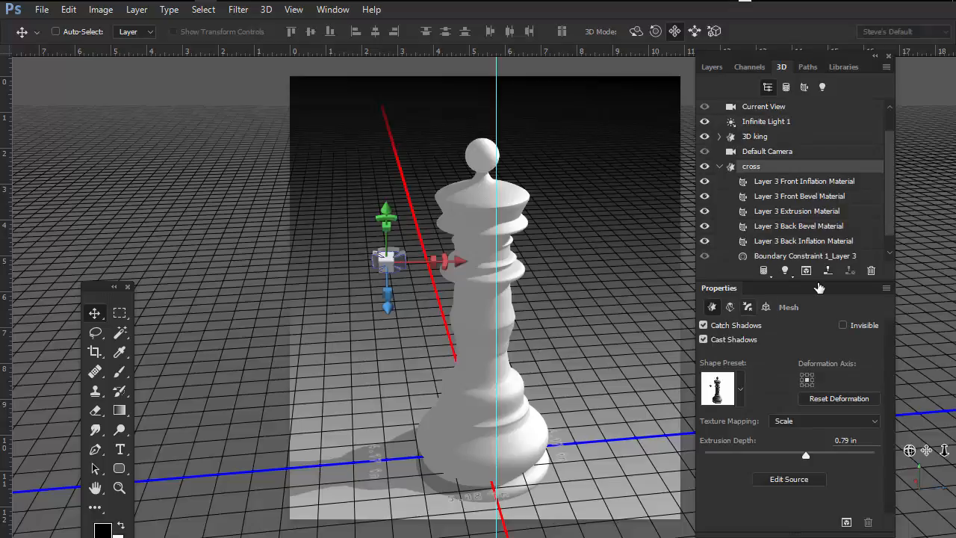
click(765, 308)
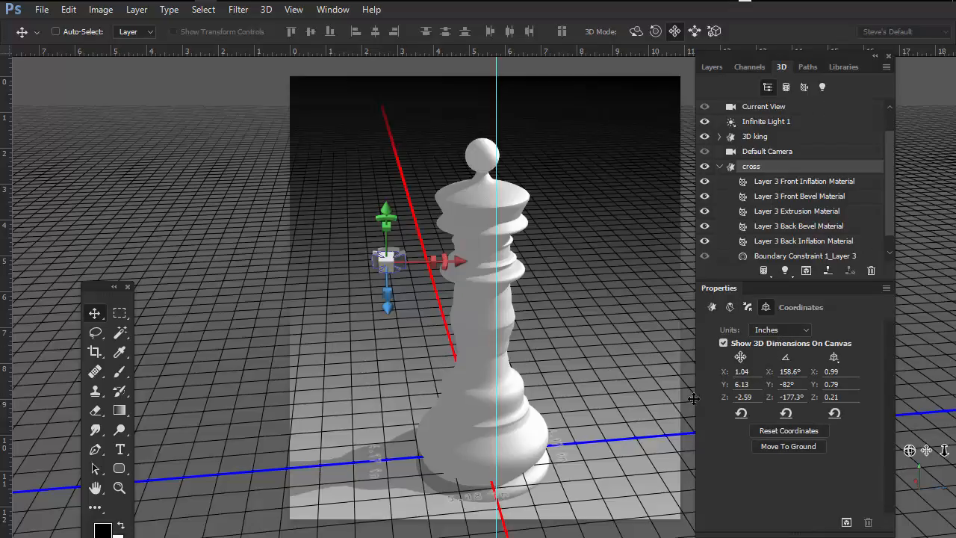
click(742, 415)
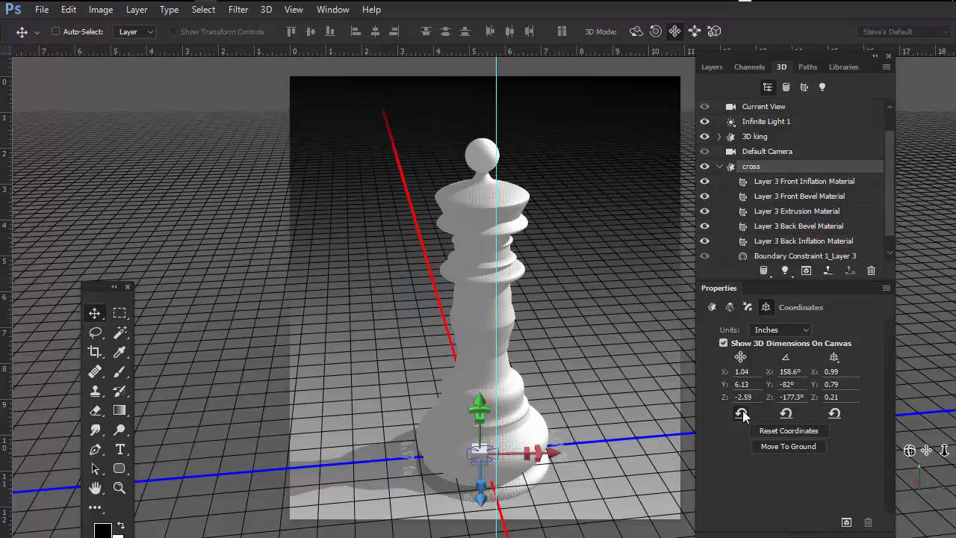
click(787, 412)
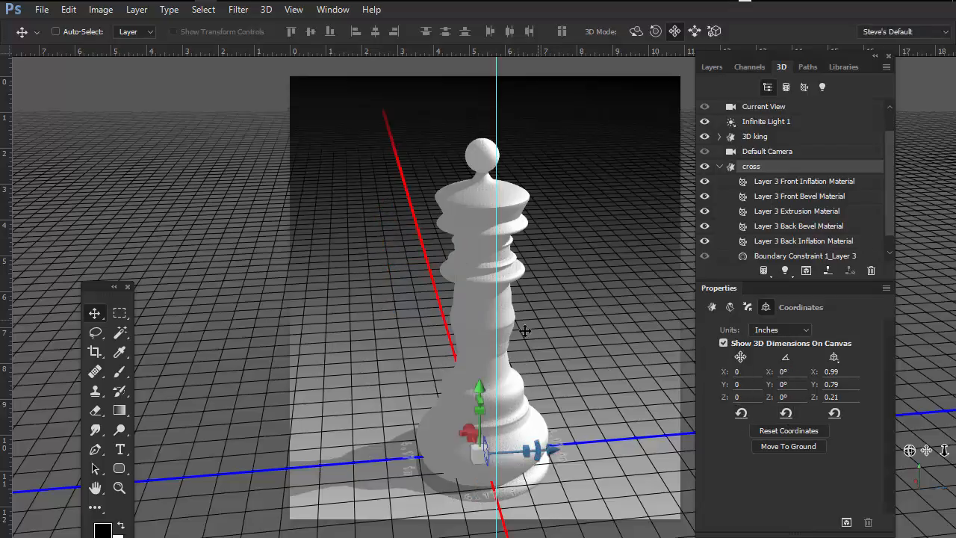
drag(485, 386, 579, 2)
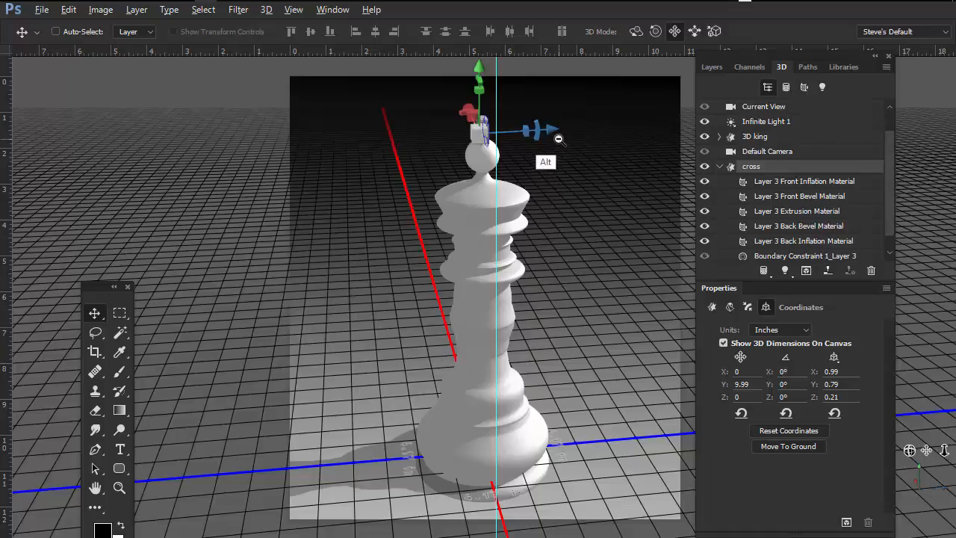
Rotate the cross mesh about 88.4° around its Y axis and raise it above the king's ball to about Y 10.15 inches.
scroll(612, 190, up, 3)
scroll(619, 195, up, 2)
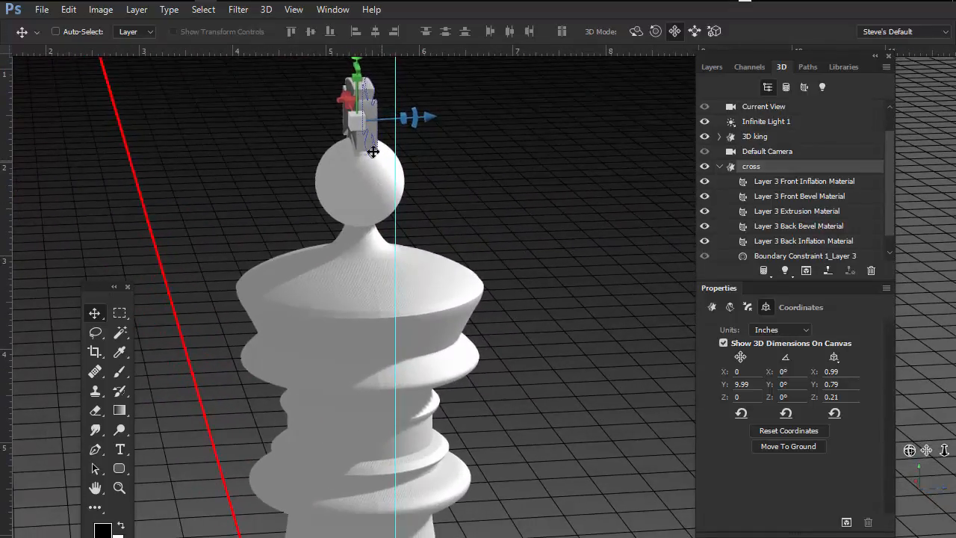
drag(349, 110, 8, 224)
drag(302, 116, 133, 129)
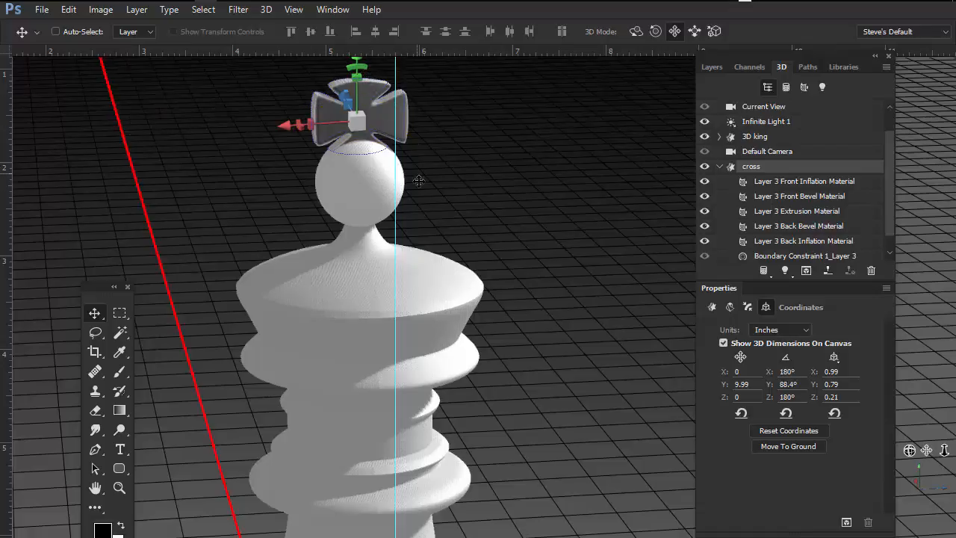
drag(498, 207, 498, 385)
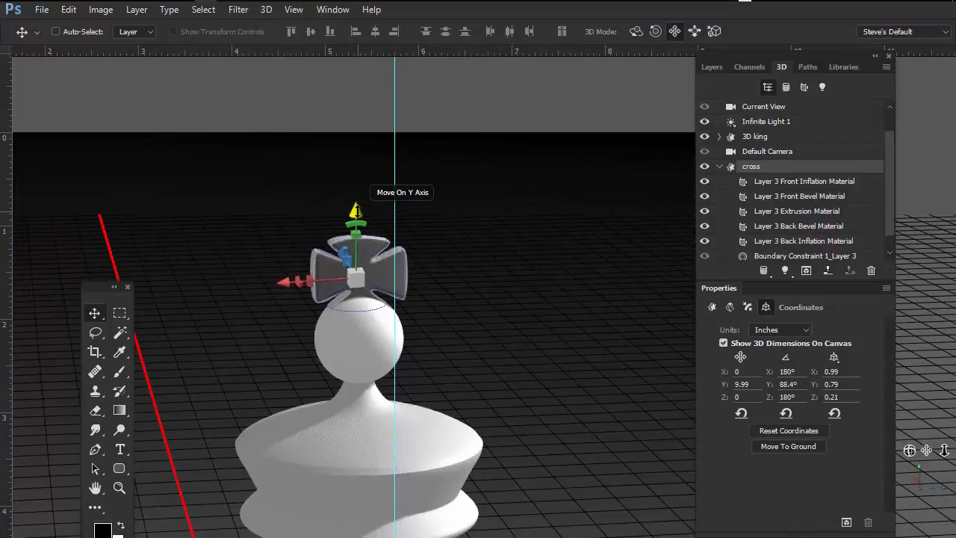
drag(357, 211, 356, 197)
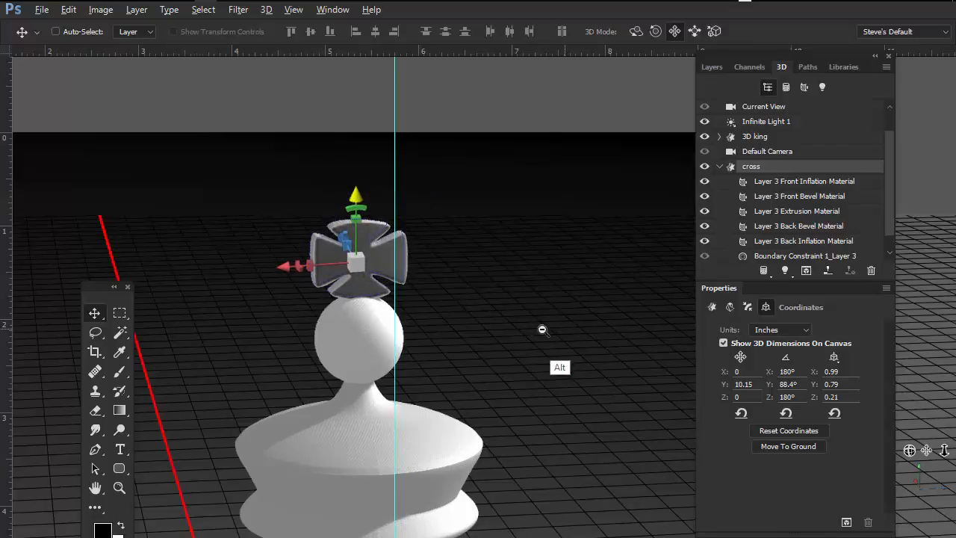
Orbit the 3D camera to a lower, nearly level view of the whole king, with the tool palette moved higher.
scroll(486, 327, down, 4)
scroll(487, 326, up, 1)
drag(526, 407, 466, 295)
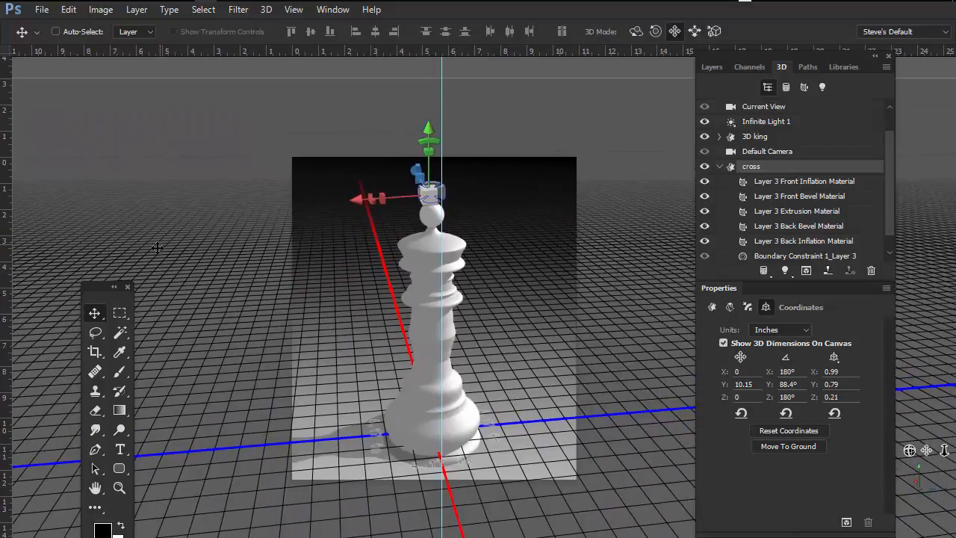
drag(103, 288, 112, 146)
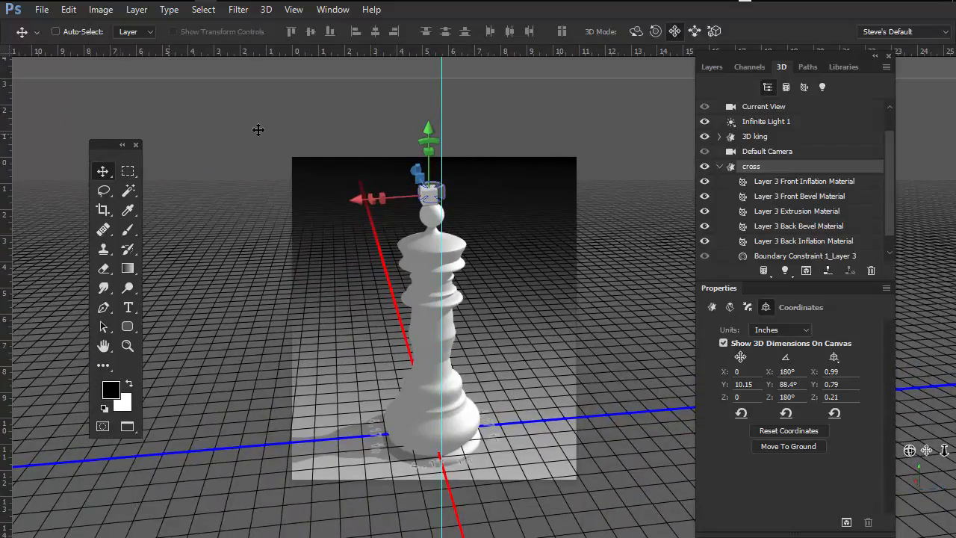
click(635, 30)
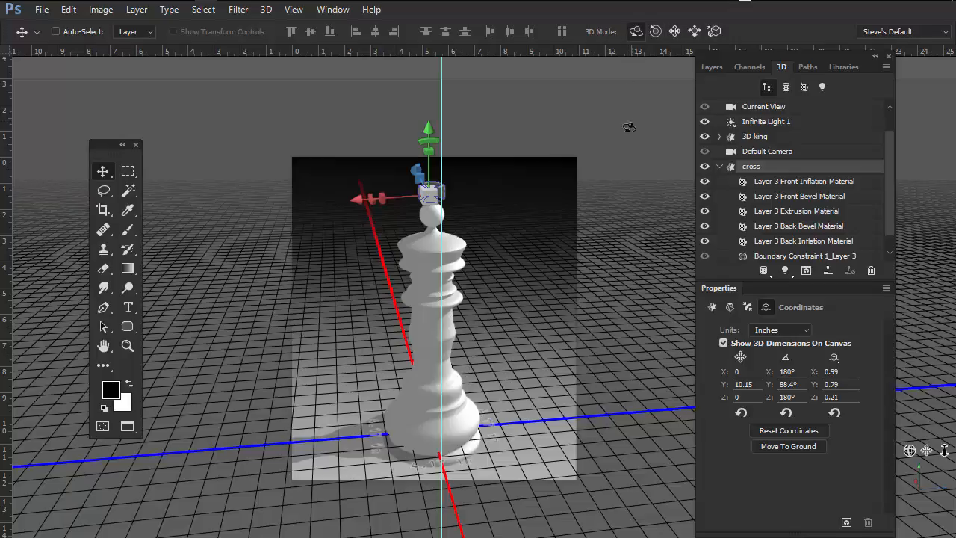
click(620, 413)
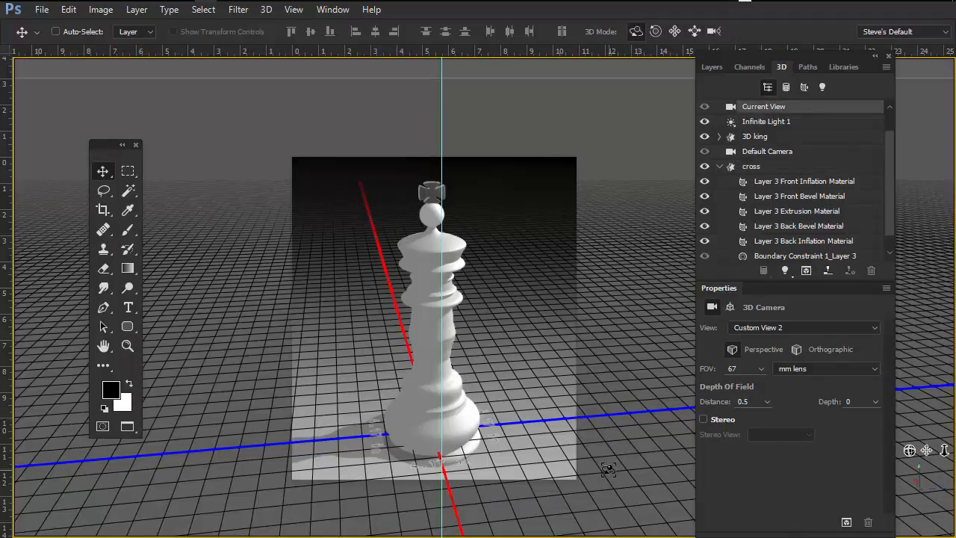
mouse_move(609, 428)
mouse_down()
mouse_move(478, 395)
mouse_move(506, 455)
mouse_move(600, 525)
mouse_move(615, 472)
mouse_move(594, 429)
mouse_move(598, 437)
mouse_up()
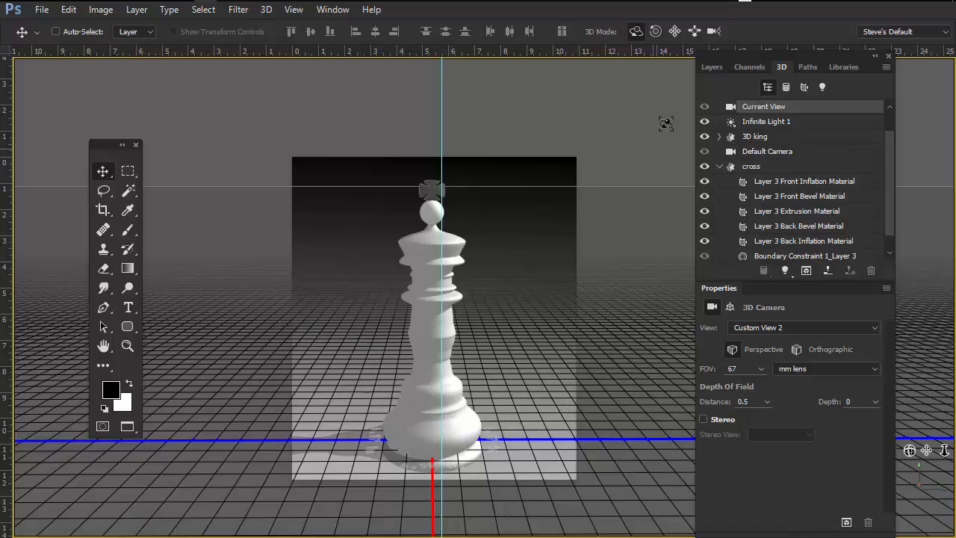
Slide the camera back to fit the king within the canvas, and switch to the Rounded Rectangle tool to hide the 3D overlays.
click(695, 31)
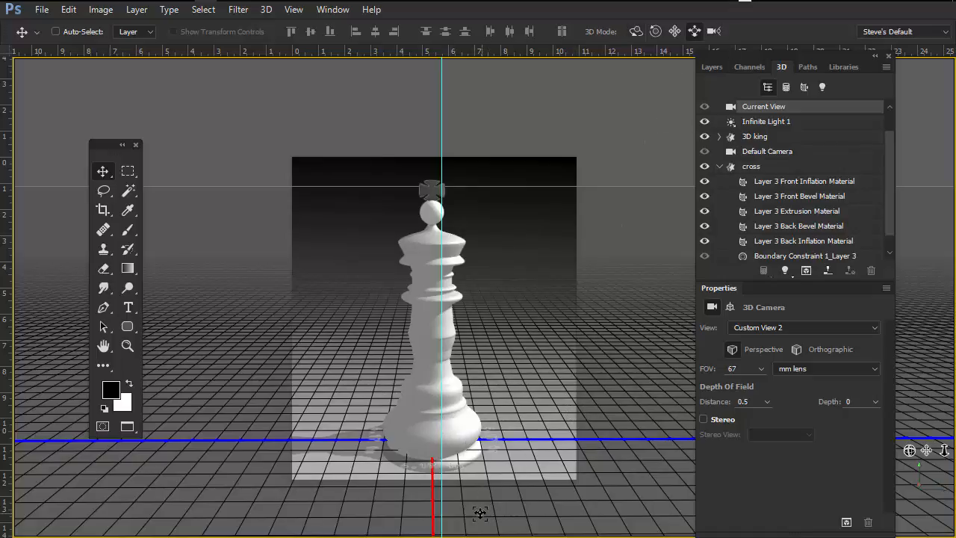
drag(479, 513, 478, 437)
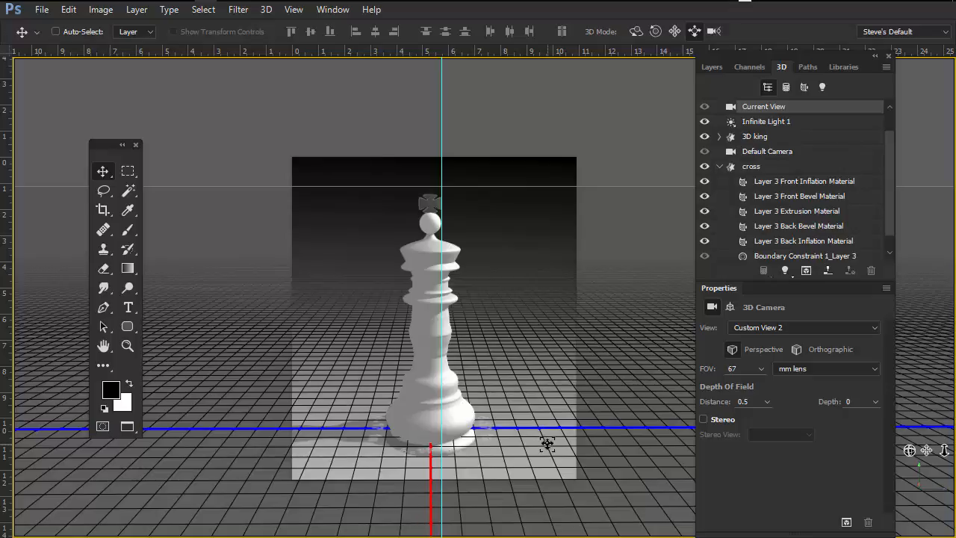
click(103, 345)
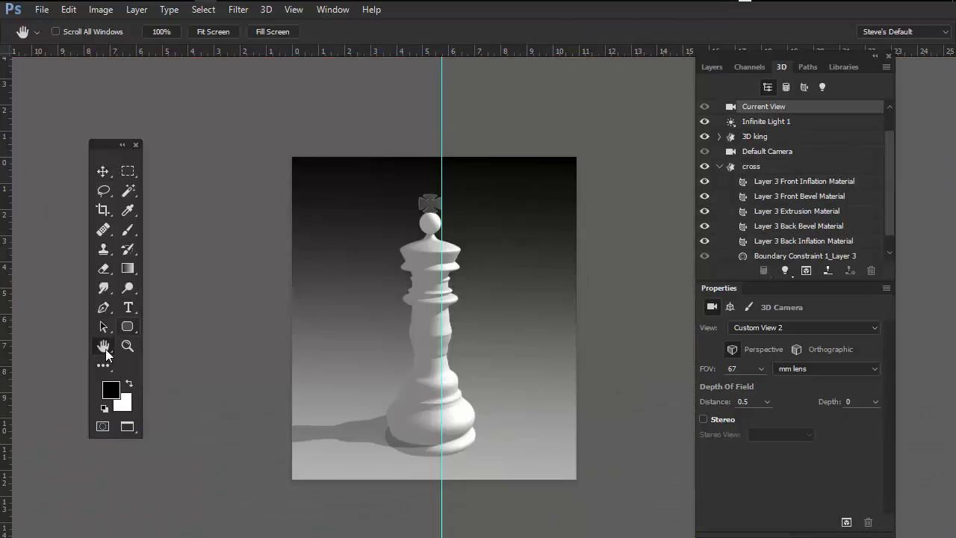
click(134, 326)
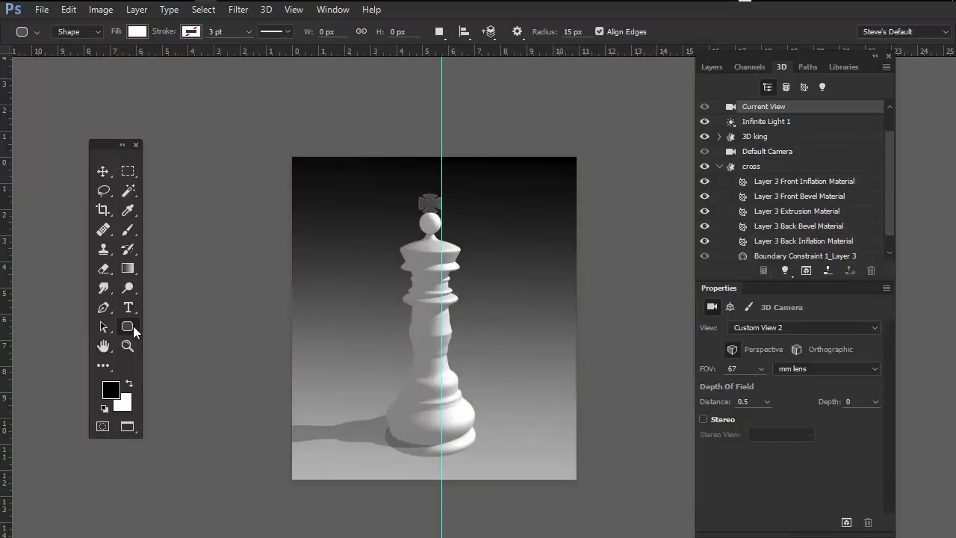